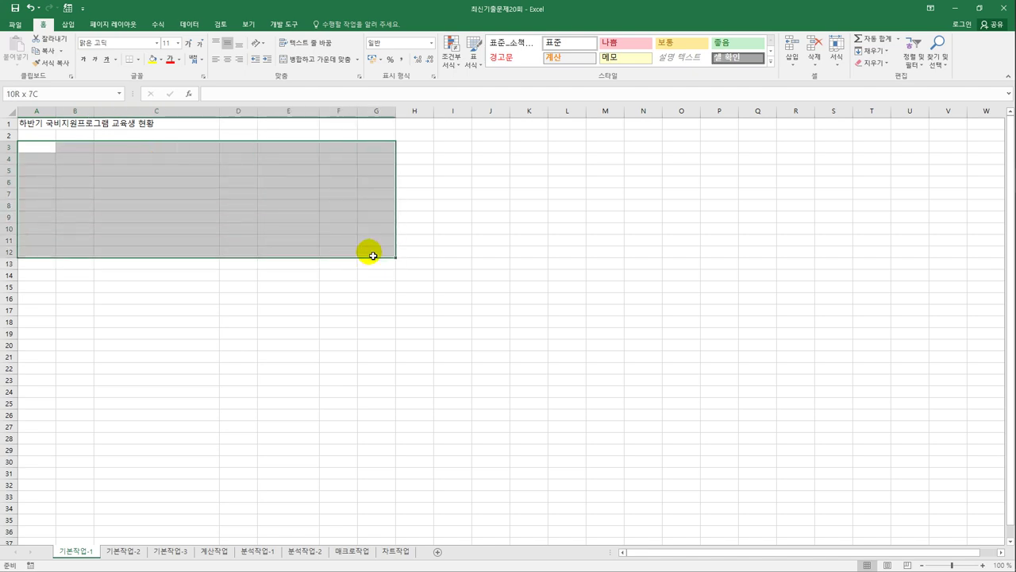
# Step: Merge and center the title across A1:F1 on the 기본작업-2 sheet
pyautogui.click(381, 140)
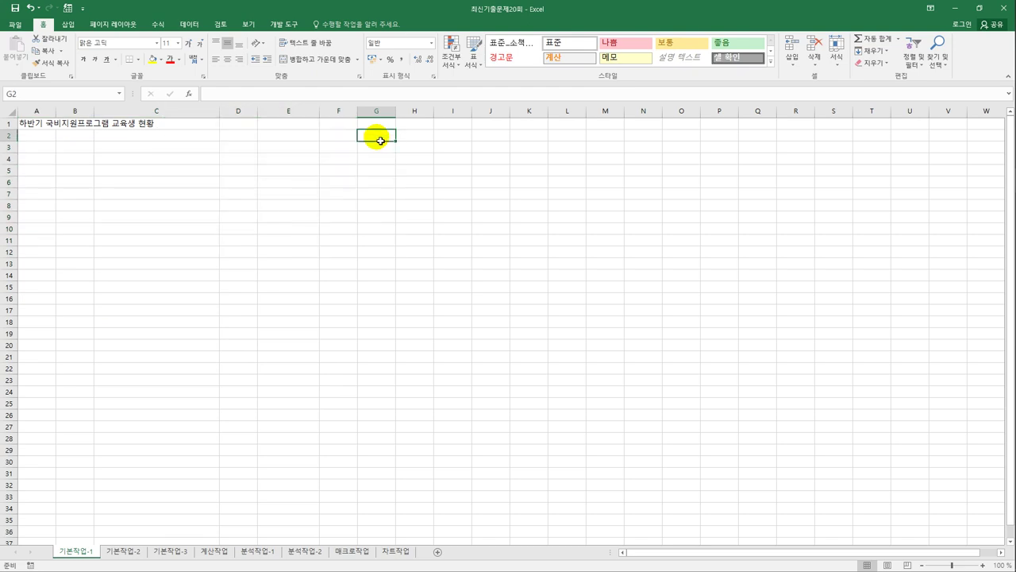
pyautogui.click(127, 552)
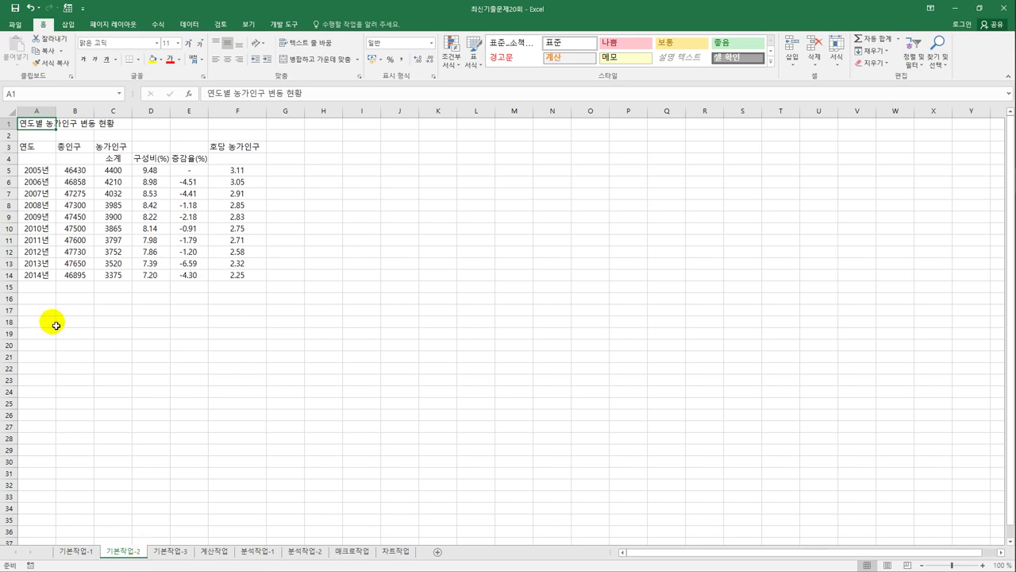
pyautogui.moveTo(36, 128); pyautogui.dragTo(229, 123)
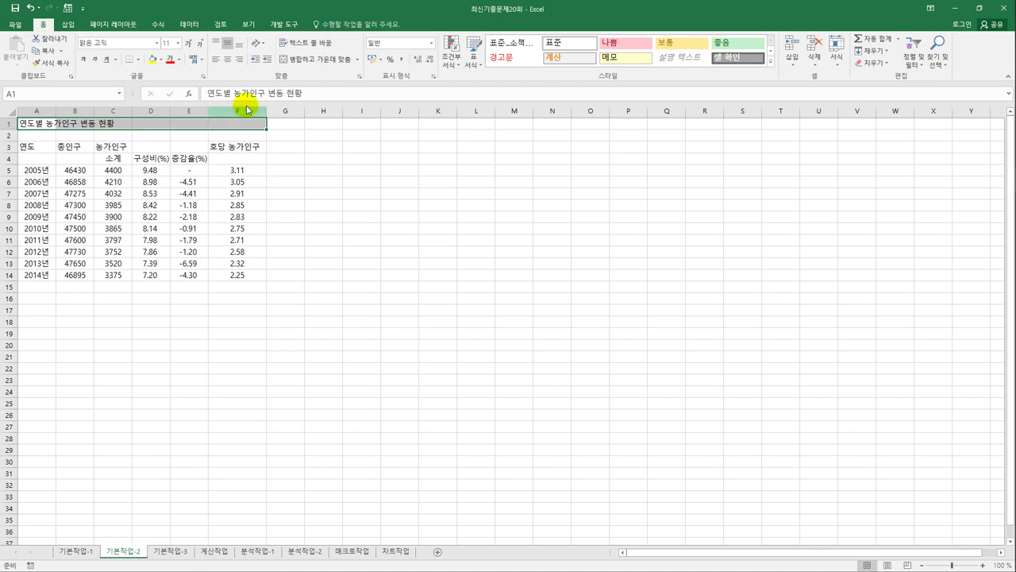
pyautogui.click(313, 69)
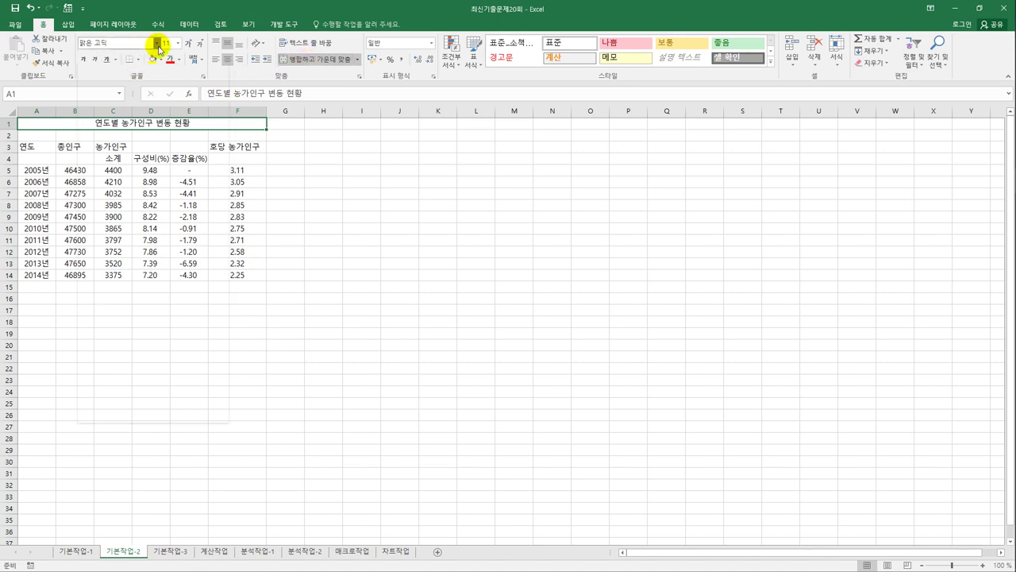
# Step: Set the merged title's font to 휴먼옛체 at size 17
pyautogui.click(158, 45)
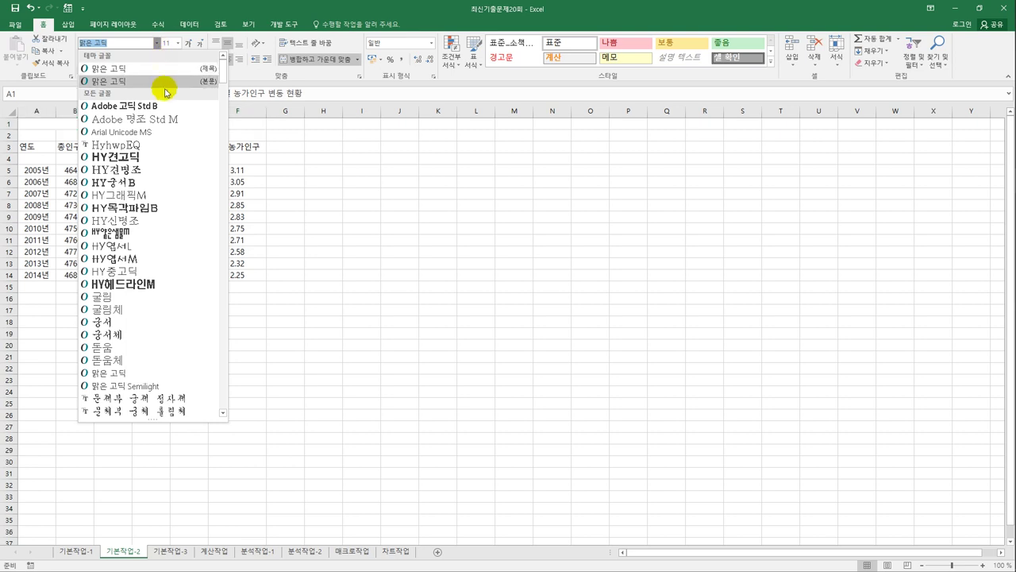
pyautogui.moveTo(227, 75); pyautogui.dragTo(227, 105)
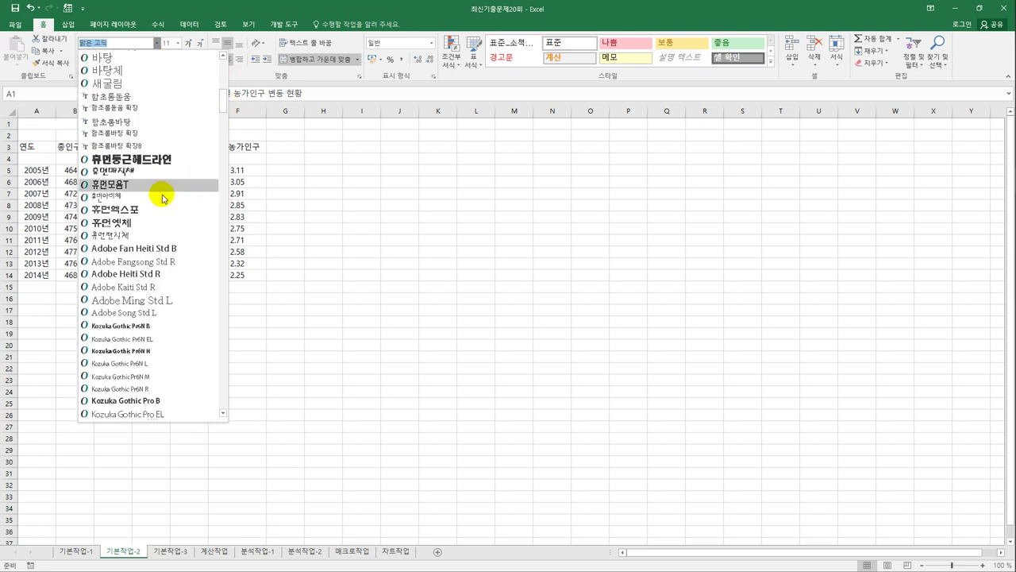
pyautogui.click(148, 223)
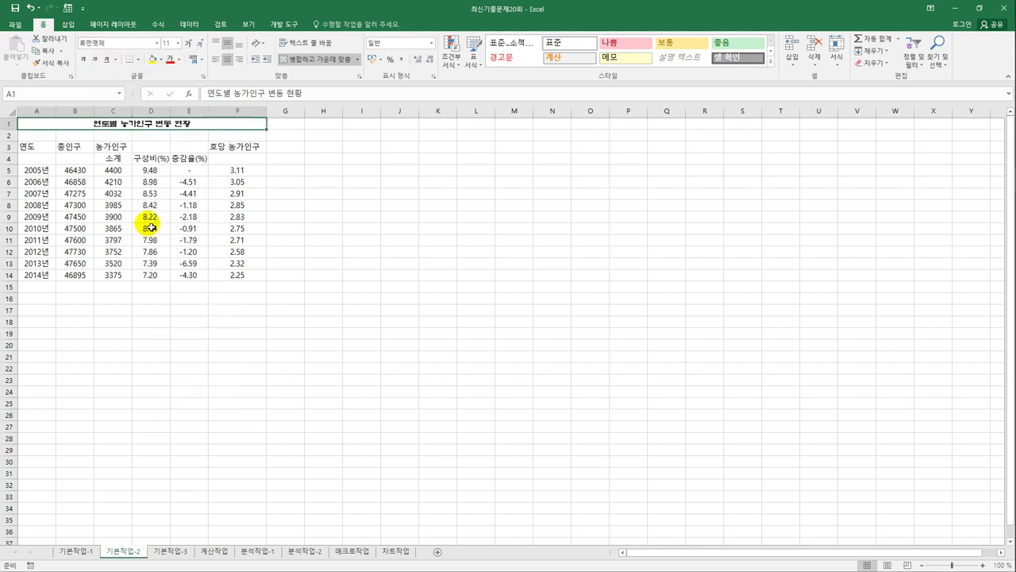
pyautogui.click(167, 43)
pyautogui.write('17')
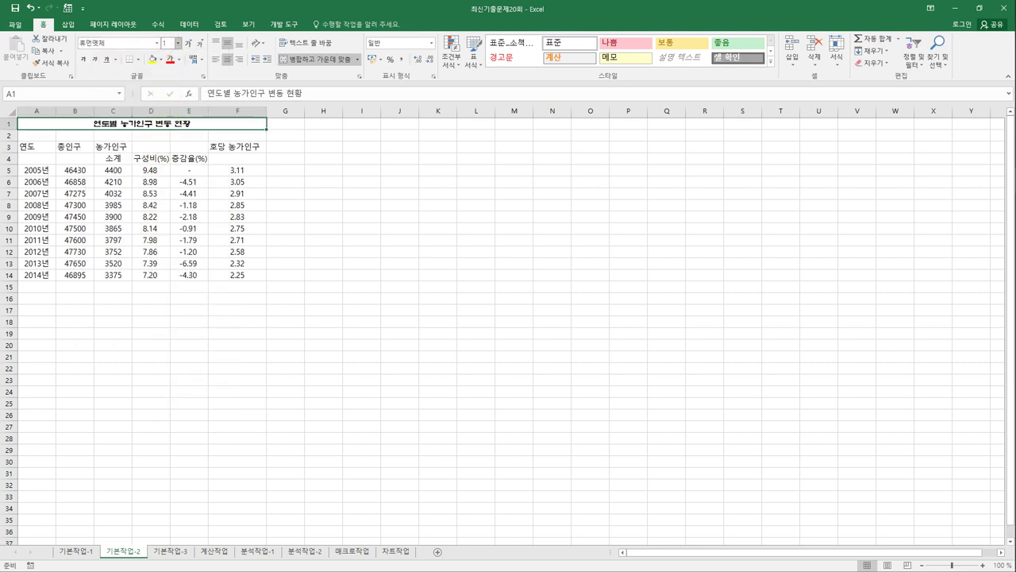
pyautogui.press('Return')
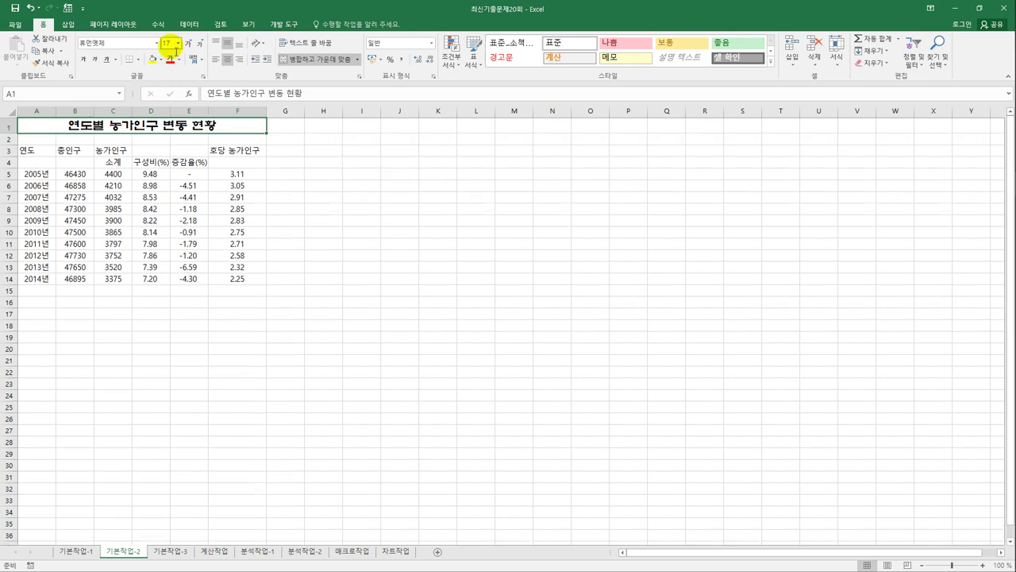
# Step: Make the title in row 1 bold with a double underline
pyautogui.click(84, 61)
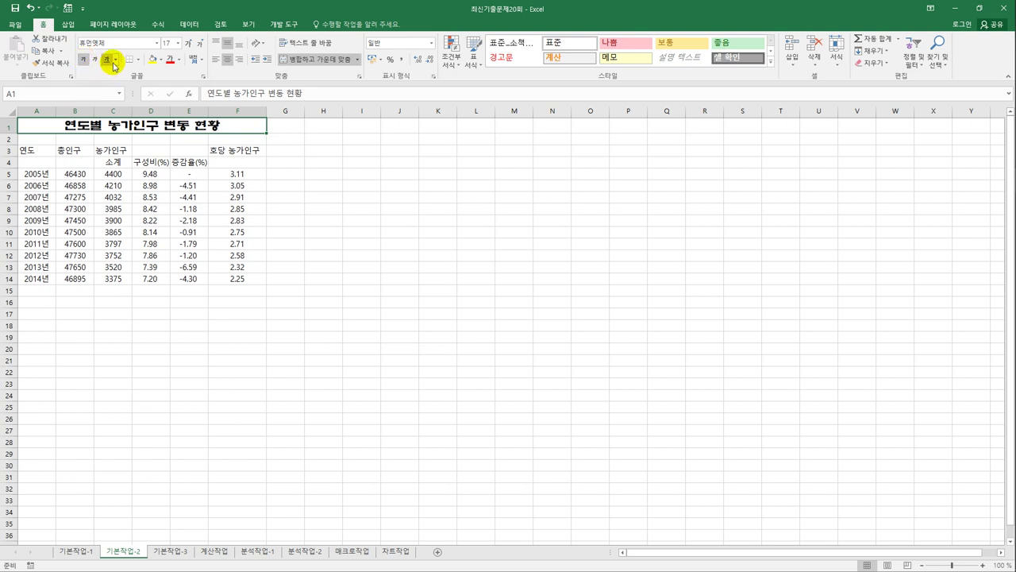
pyautogui.click(115, 59)
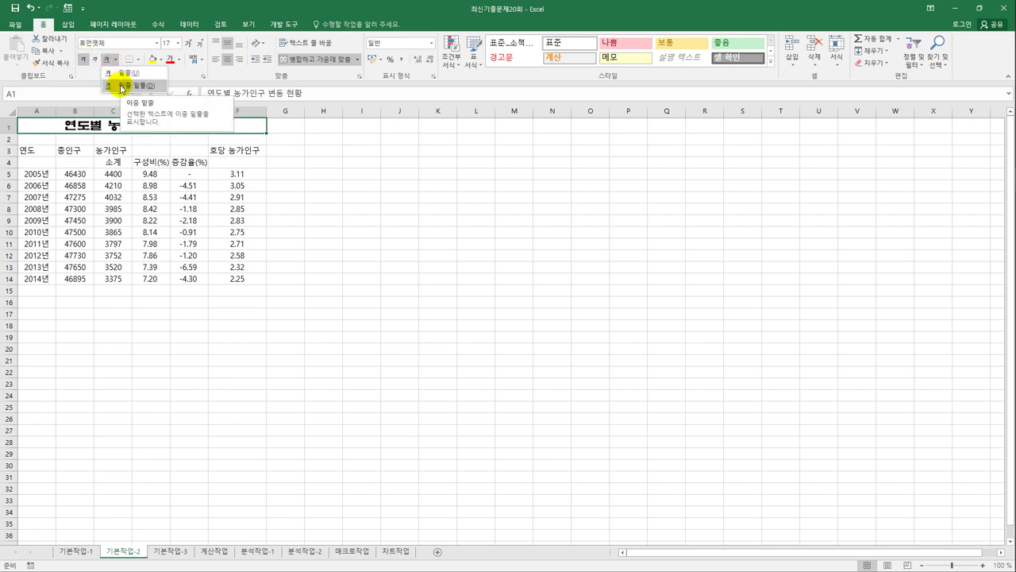
pyautogui.click(121, 87)
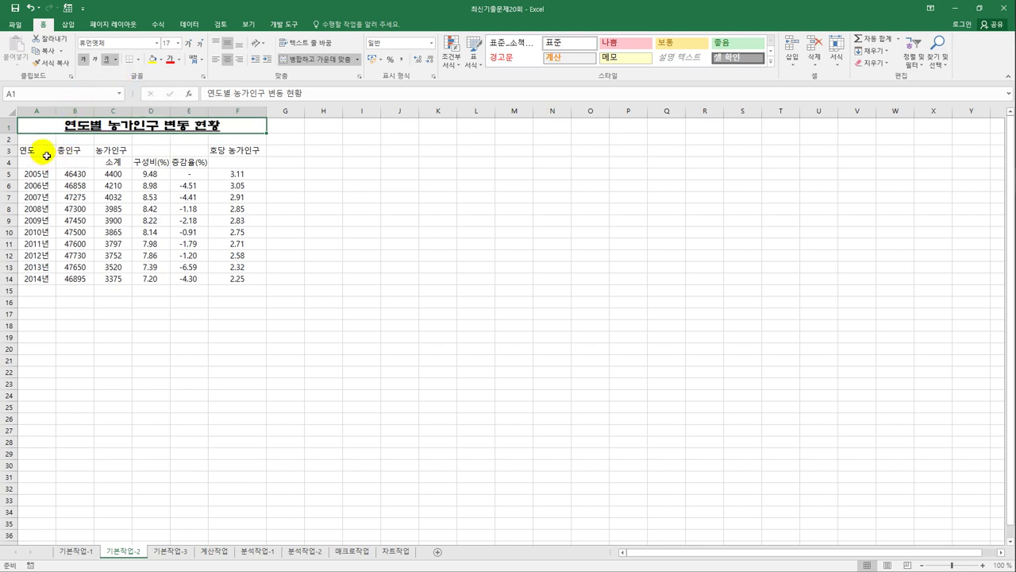
# Step: Set the header cells A3:F3 to the 굴림체 font with the standard blue (파랑) font color
pyautogui.moveTo(44, 151); pyautogui.dragTo(229, 162)
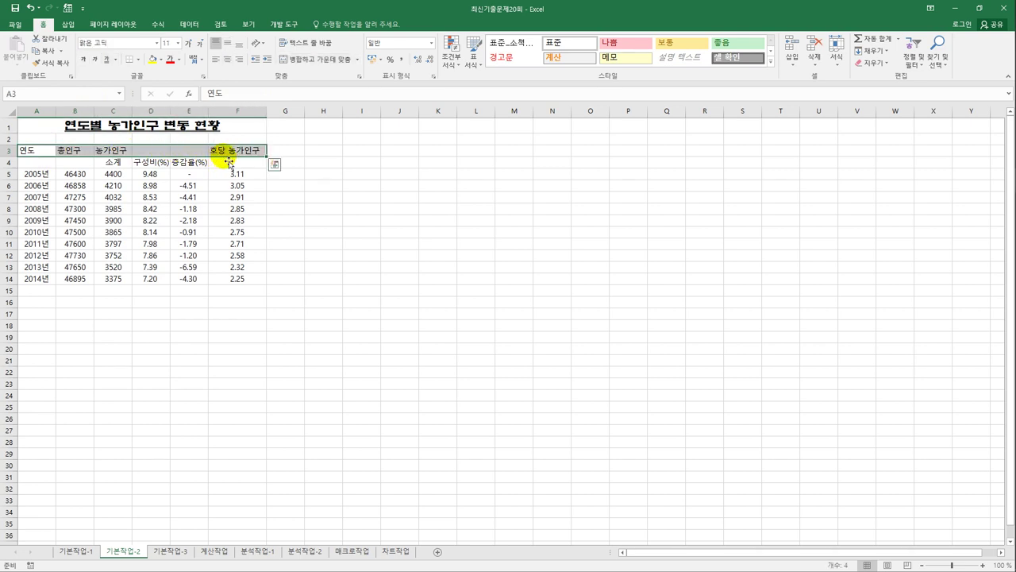
pyautogui.click(157, 43)
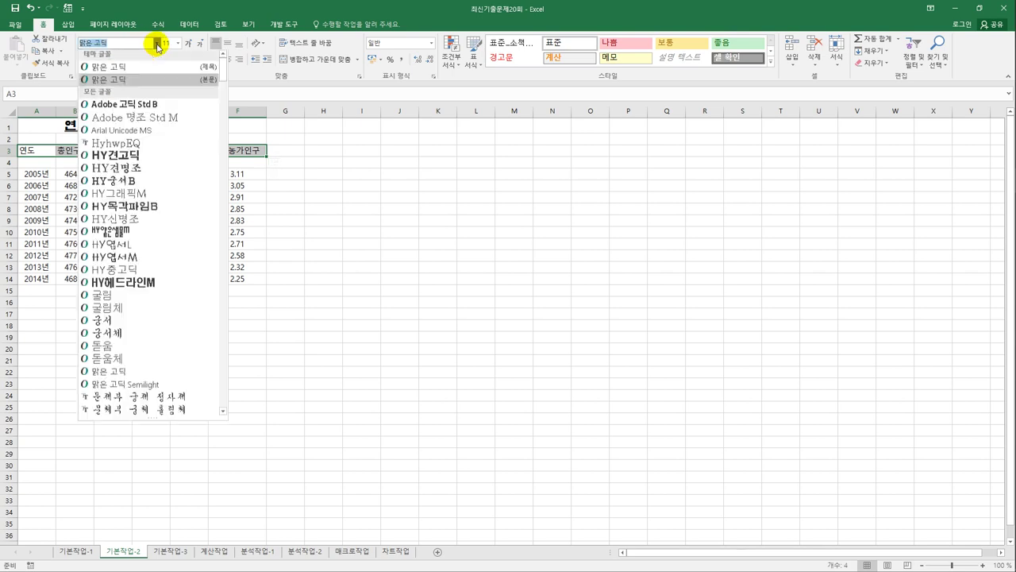
pyautogui.click(148, 310)
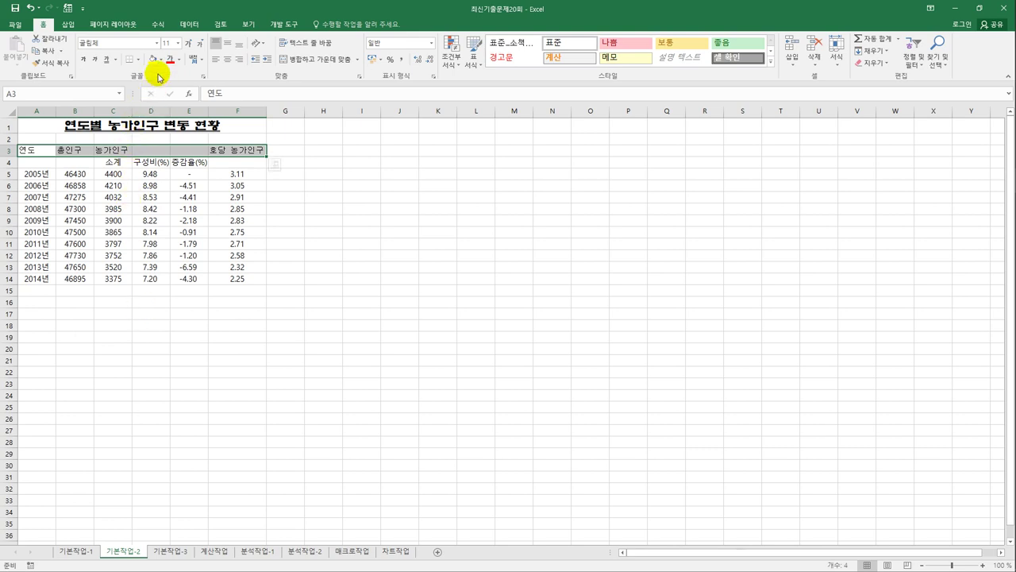
pyautogui.click(182, 61)
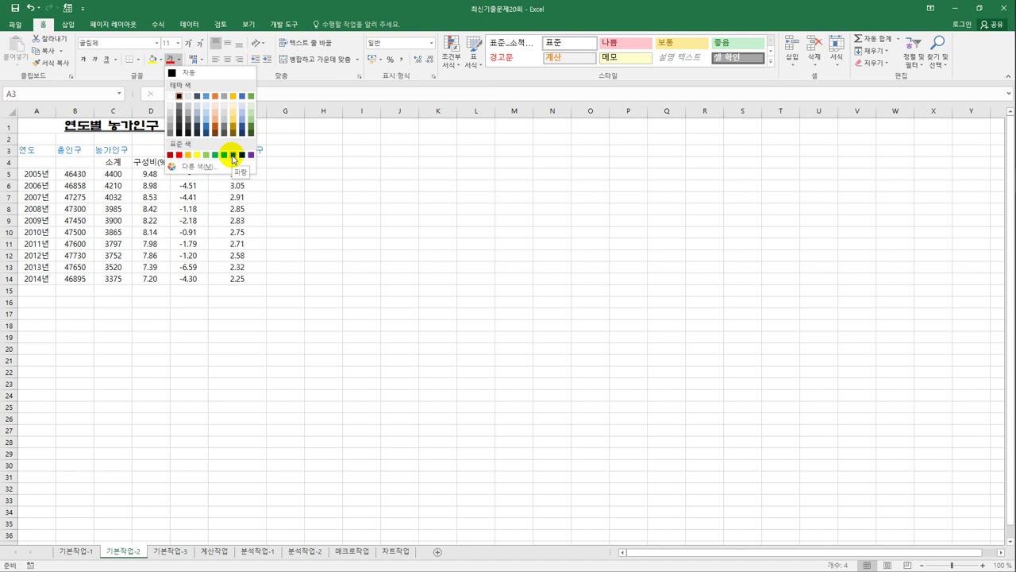
pyautogui.click(233, 156)
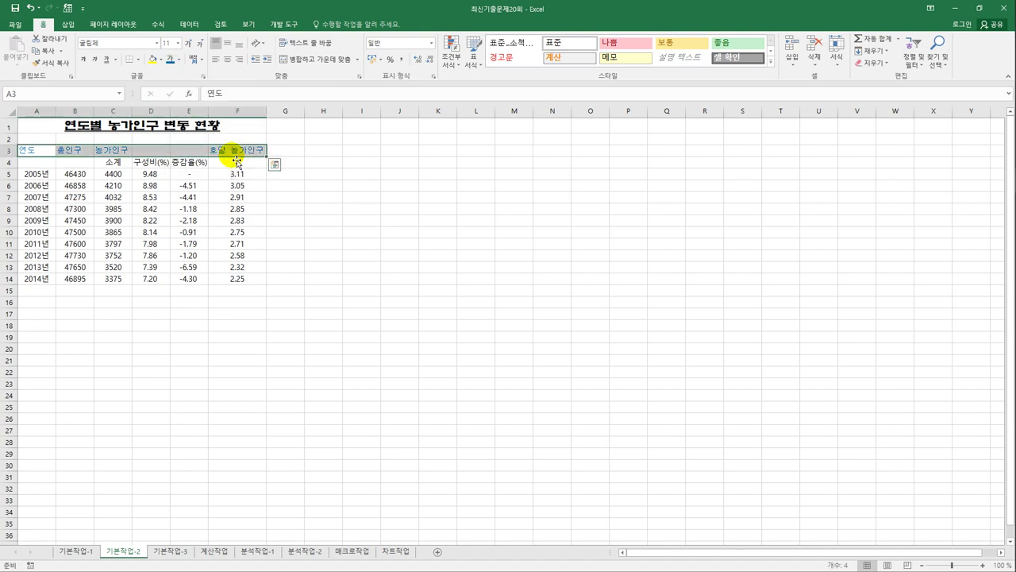
# Step: Fill the header cells A3:F3 with standard yellow and center their text horizontally
pyautogui.click(160, 60)
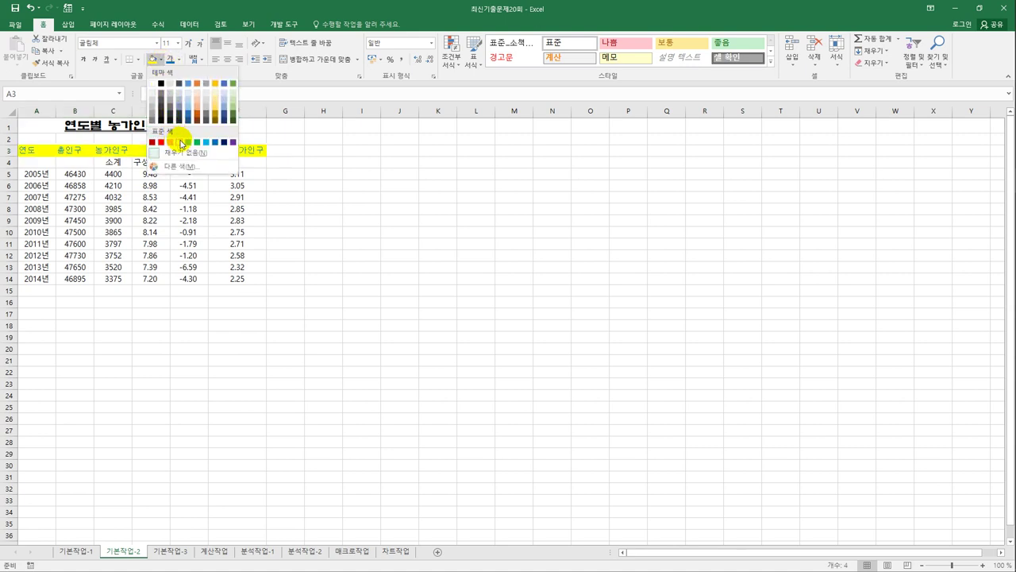
pyautogui.click(182, 143)
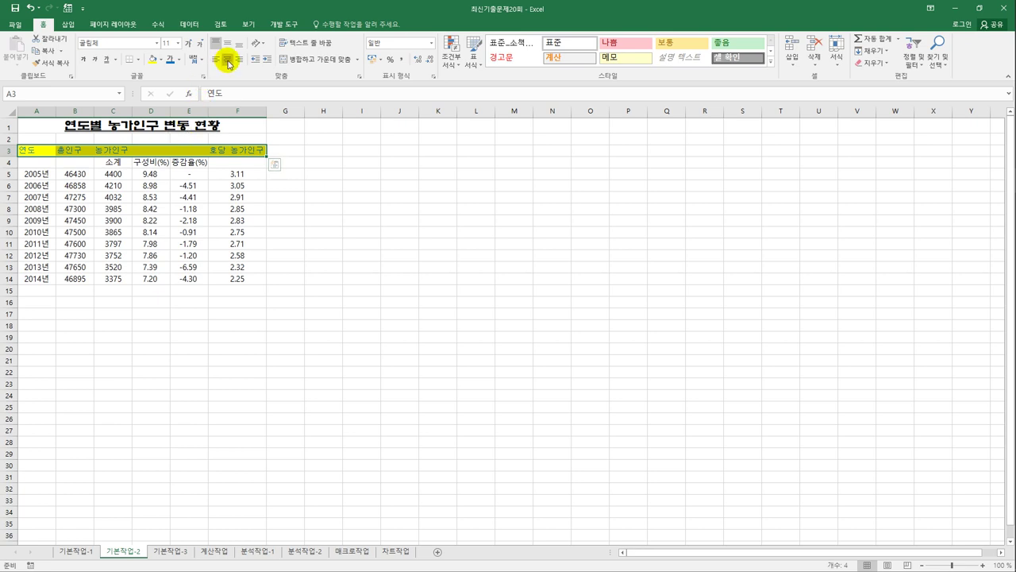
pyautogui.click(228, 62)
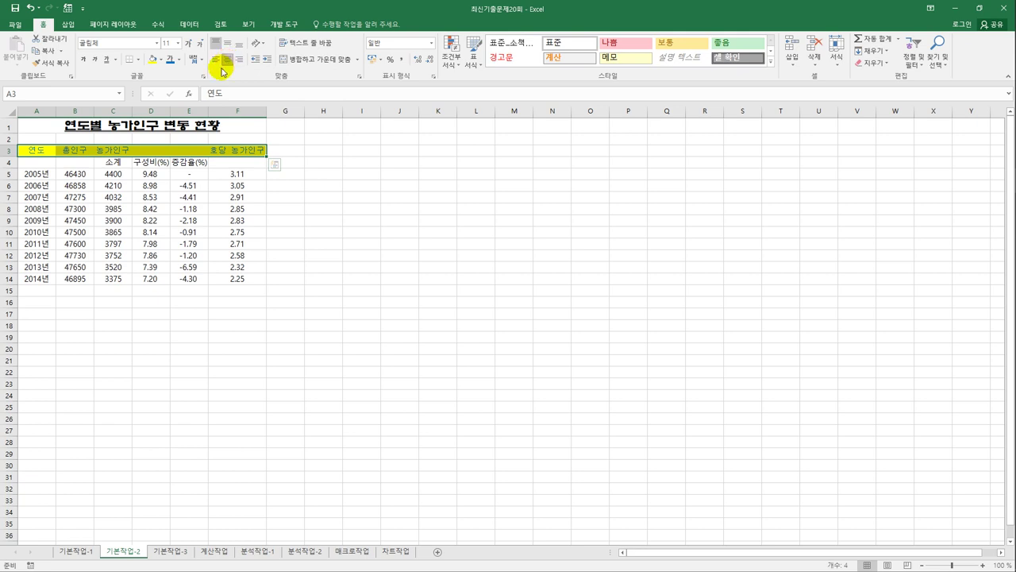
# Step: Merge and center A3:A4, B3:B4, C3:E3 and F3:F4 separately, and align their text to the vertical middle
pyautogui.moveTo(32, 150); pyautogui.dragTo(38, 172)
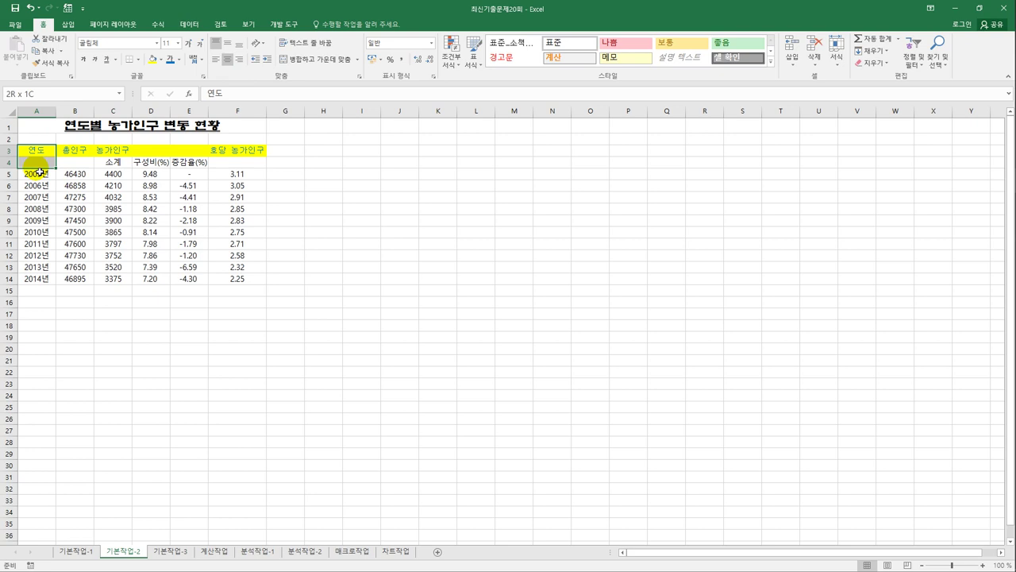
pyautogui.moveTo(39, 171); pyautogui.dragTo(233, 167)
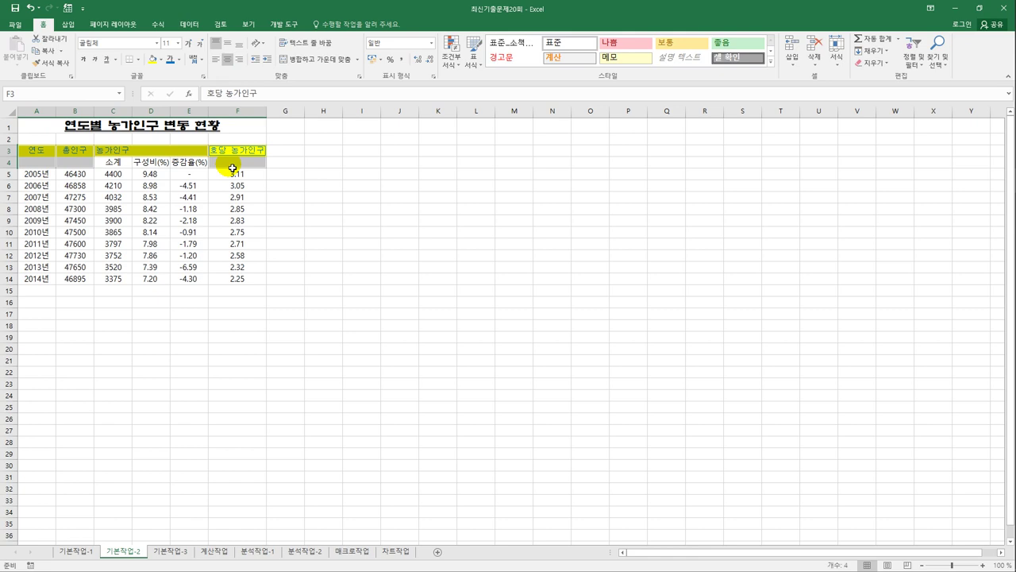
pyautogui.click(298, 60)
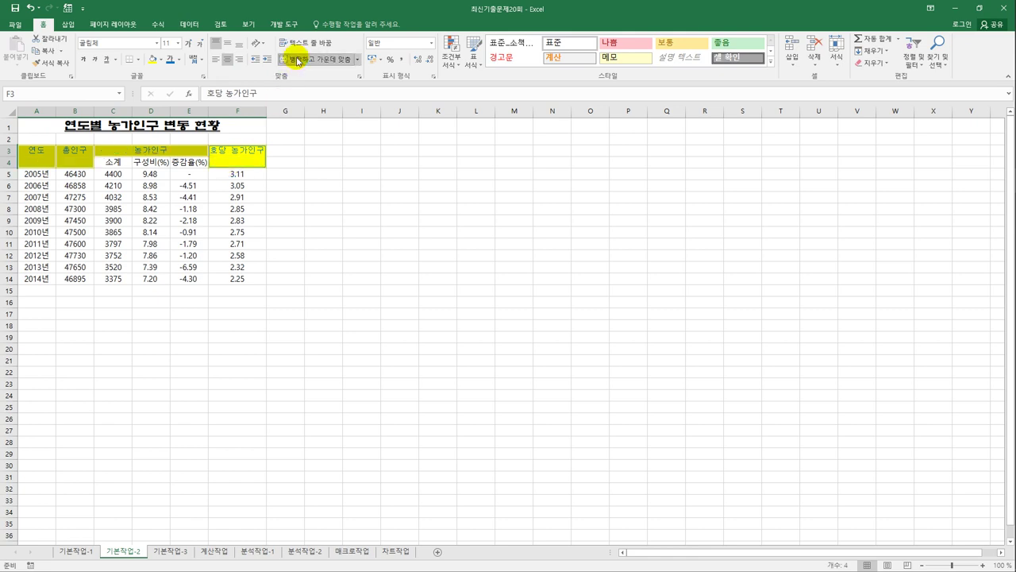
pyautogui.click(227, 45)
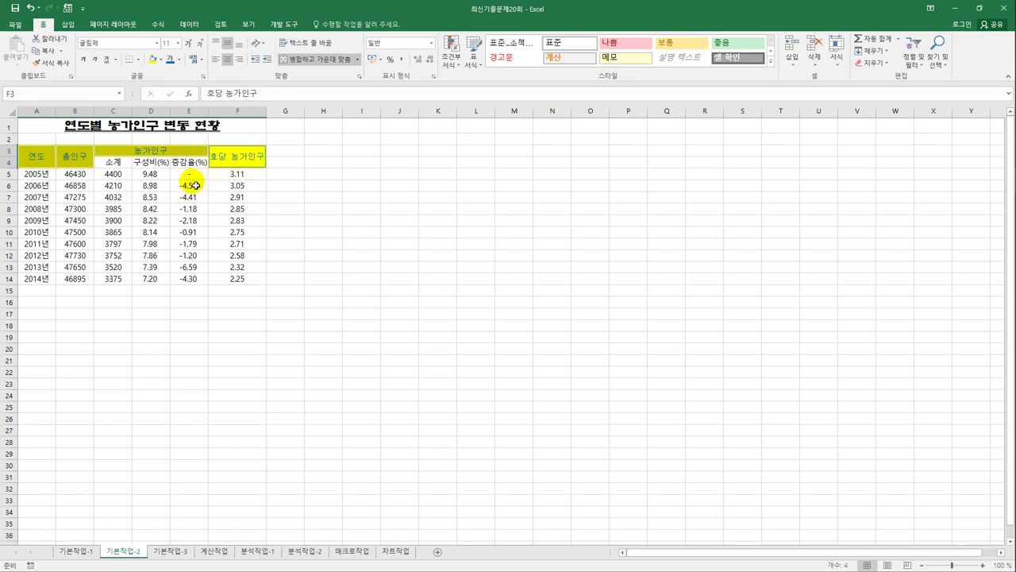
# Step: Define the name 증감율 for the range E5:E14
pyautogui.moveTo(191, 173); pyautogui.dragTo(190, 284)
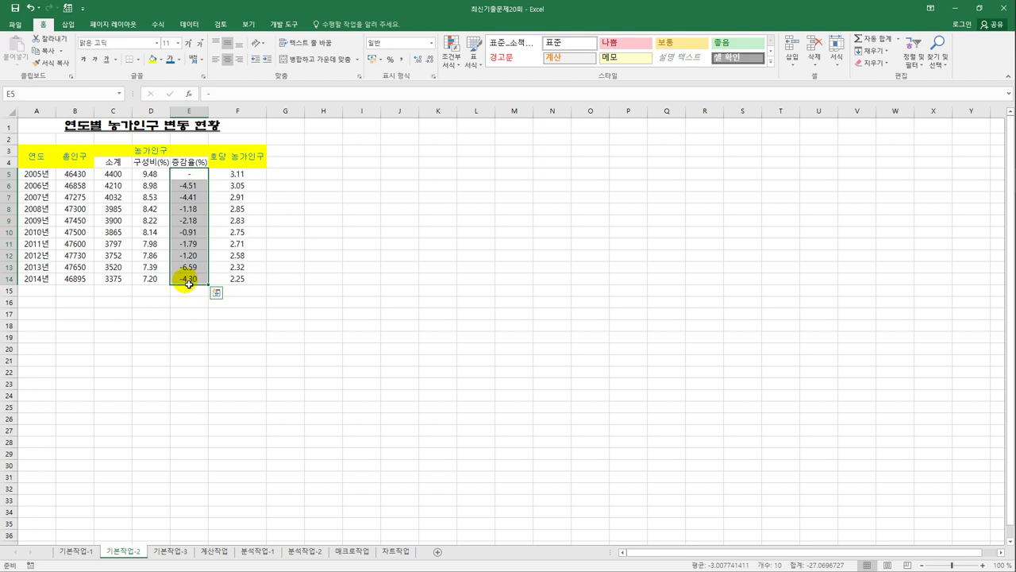
pyautogui.click(62, 96)
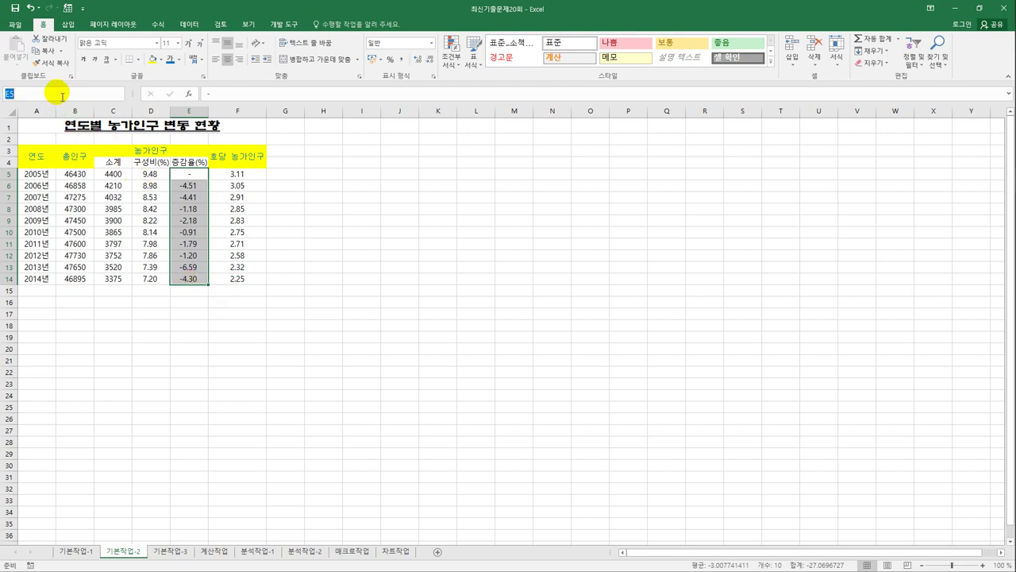
pyautogui.write('증감율')
pyautogui.press('Return')
# Step: Apply the custom number format #,##0"천명" to the 총인구 values in B5:B14
pyautogui.click(38, 174)
pyautogui.click(75, 175)
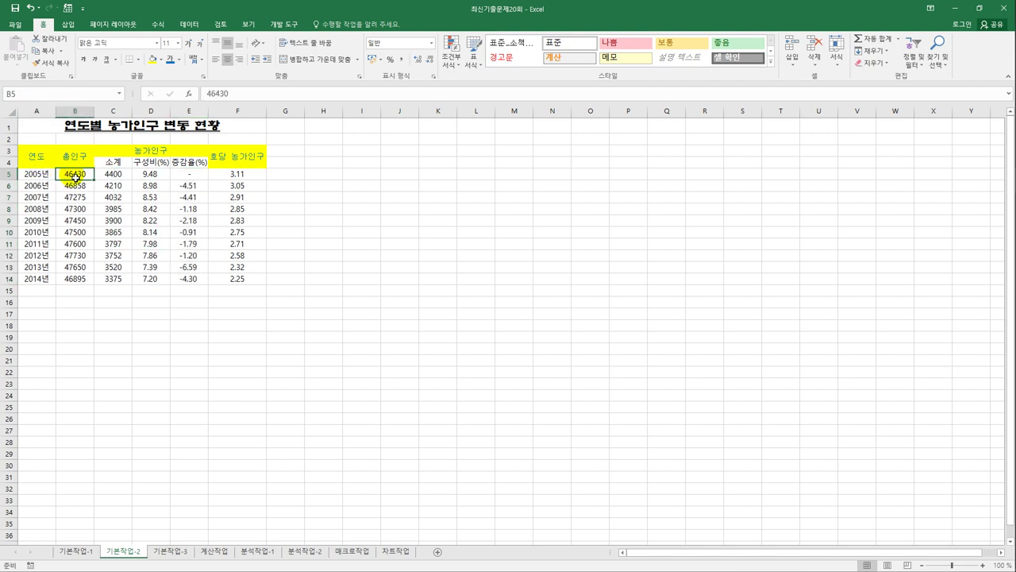
pyautogui.moveTo(75, 177); pyautogui.dragTo(88, 284)
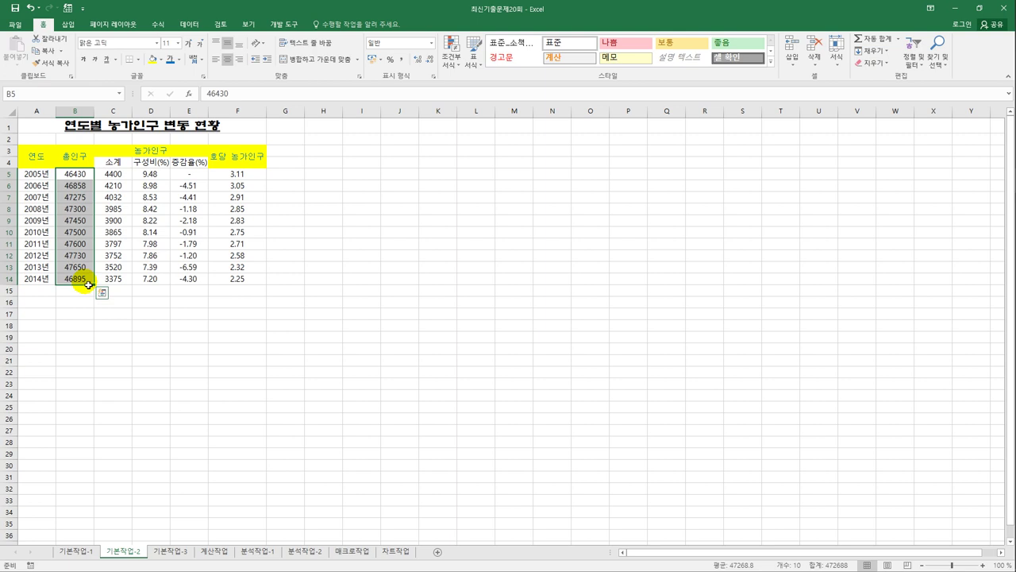
pyautogui.rightClick(68, 189)
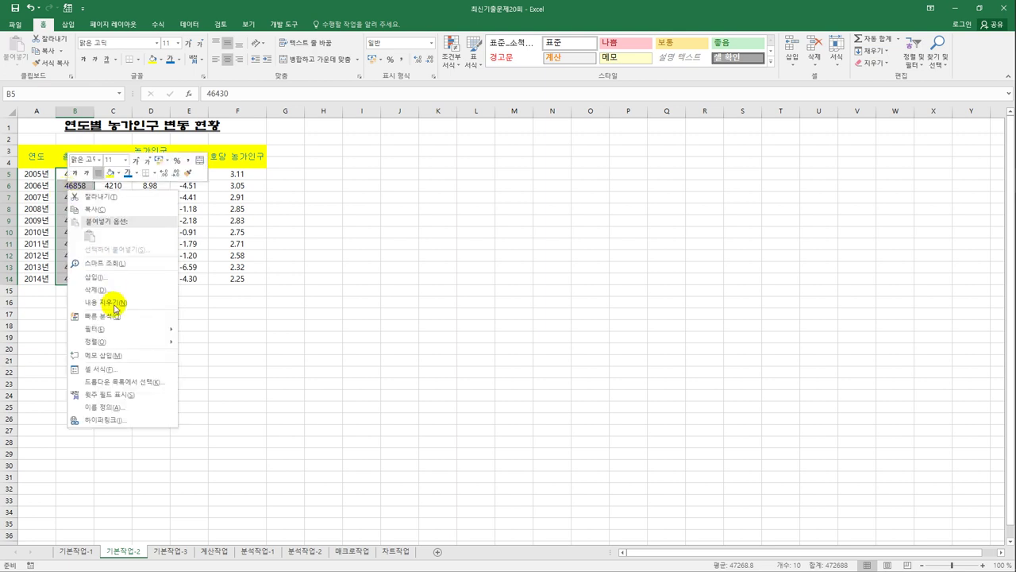
pyautogui.click(131, 373)
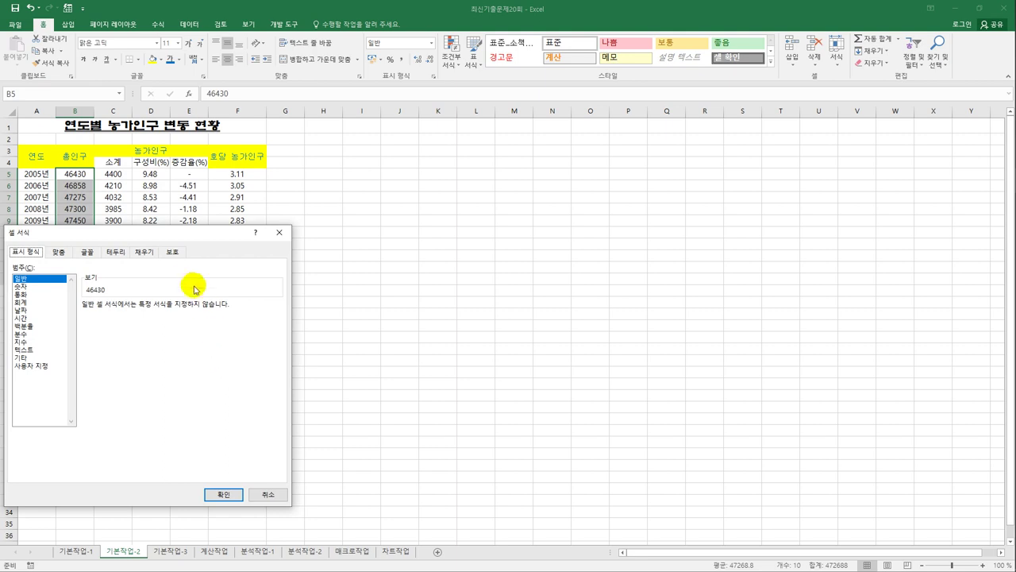
pyautogui.moveTo(181, 232); pyautogui.dragTo(526, 124)
pyautogui.click(376, 258)
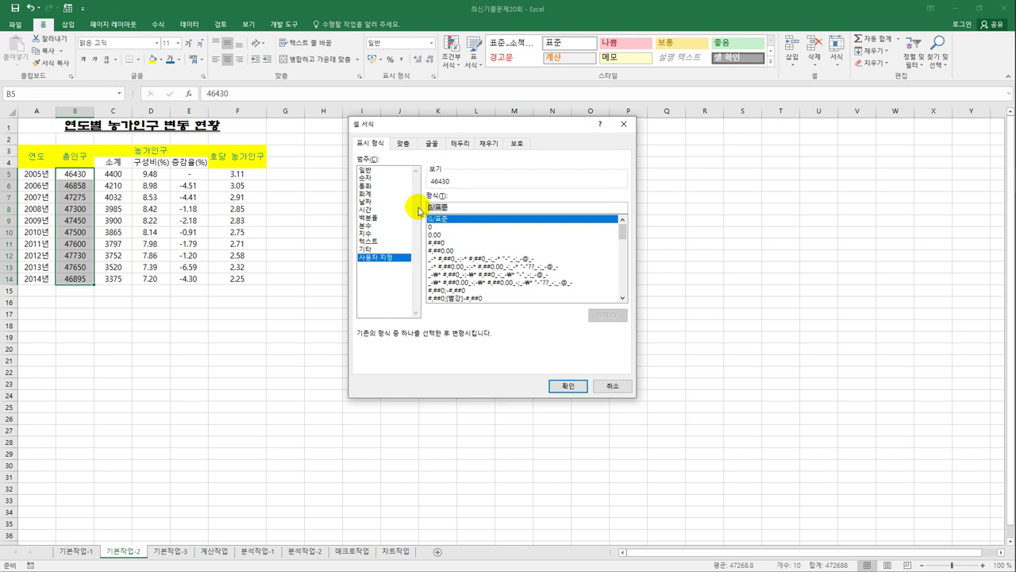
pyautogui.write('#')
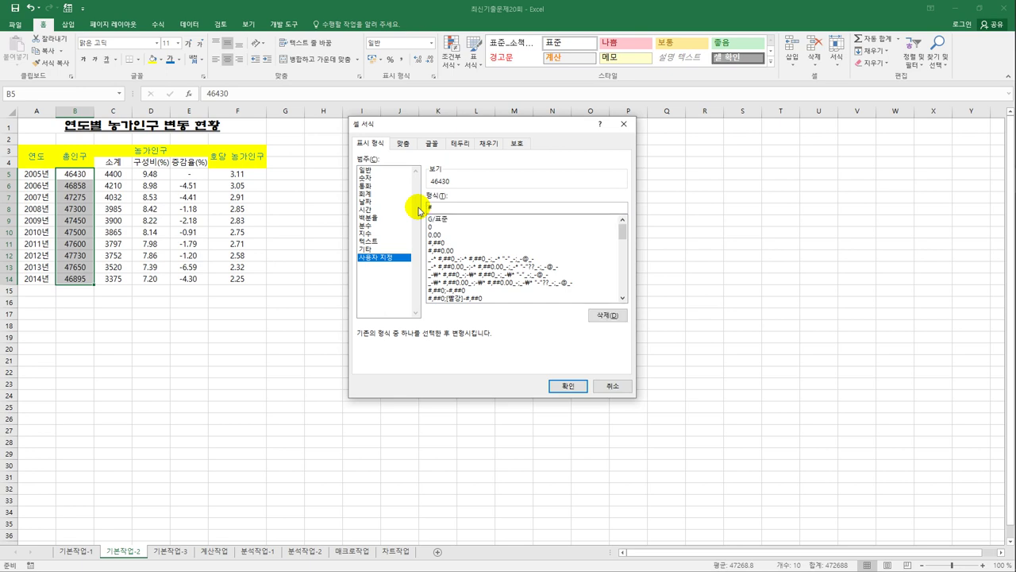
pyautogui.write(',##0"천명"')
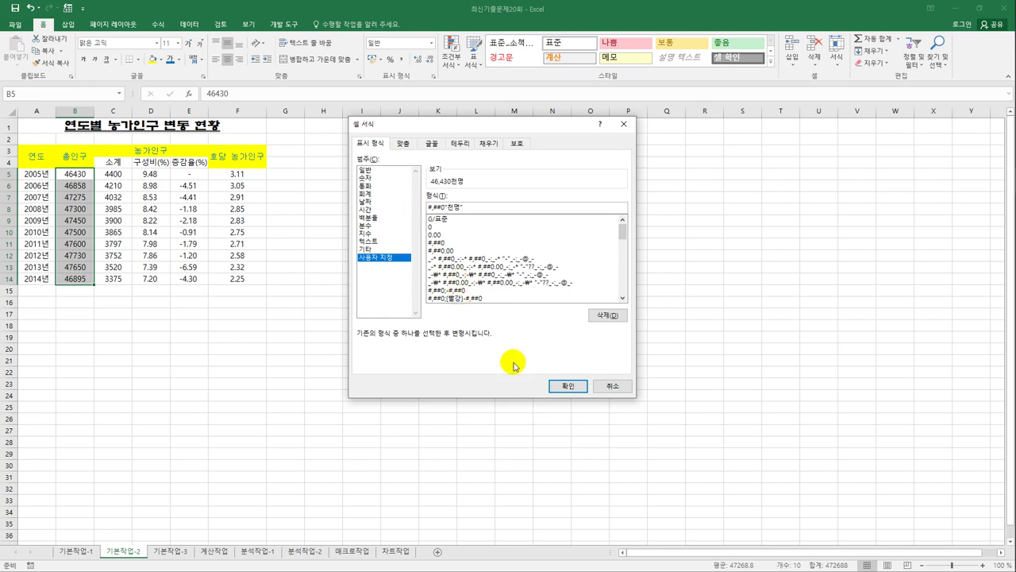
pyautogui.click(565, 387)
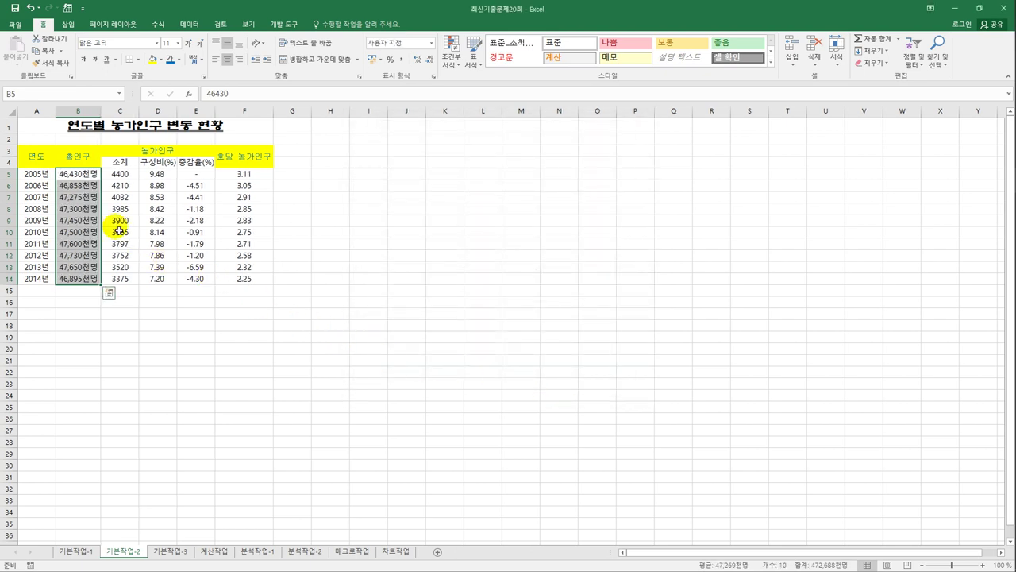
# Step: Apply all borders to the table range A3:F14
pyautogui.click(54, 158)
pyautogui.moveTo(54, 158); pyautogui.dragTo(237, 282)
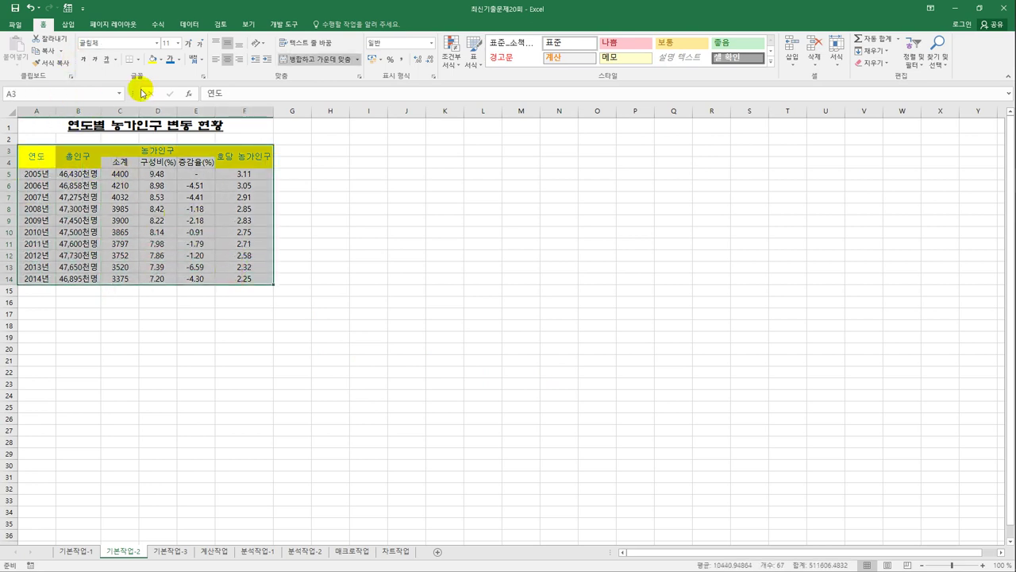
pyautogui.click(139, 62)
pyautogui.click(170, 162)
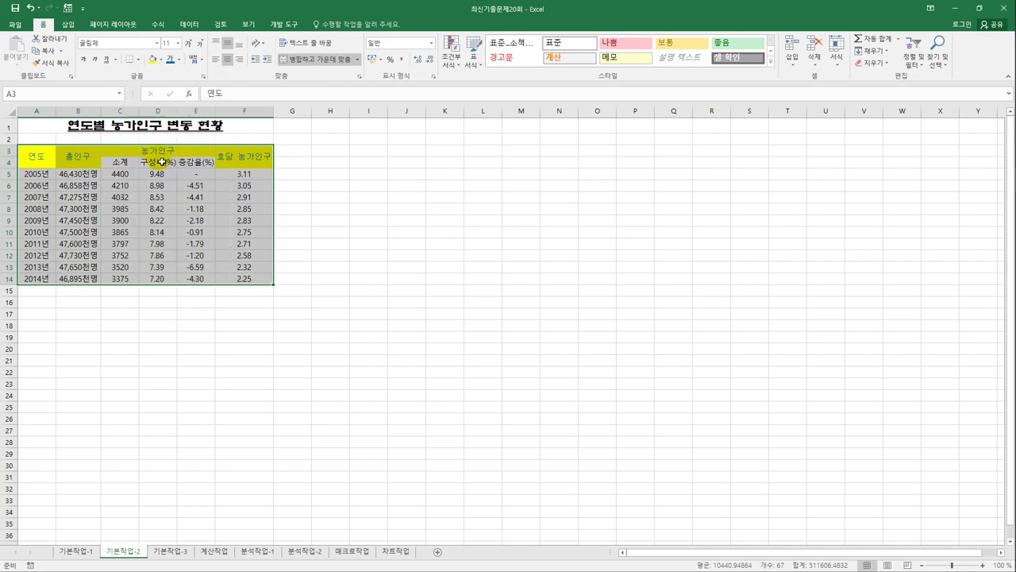
pyautogui.click(241, 276)
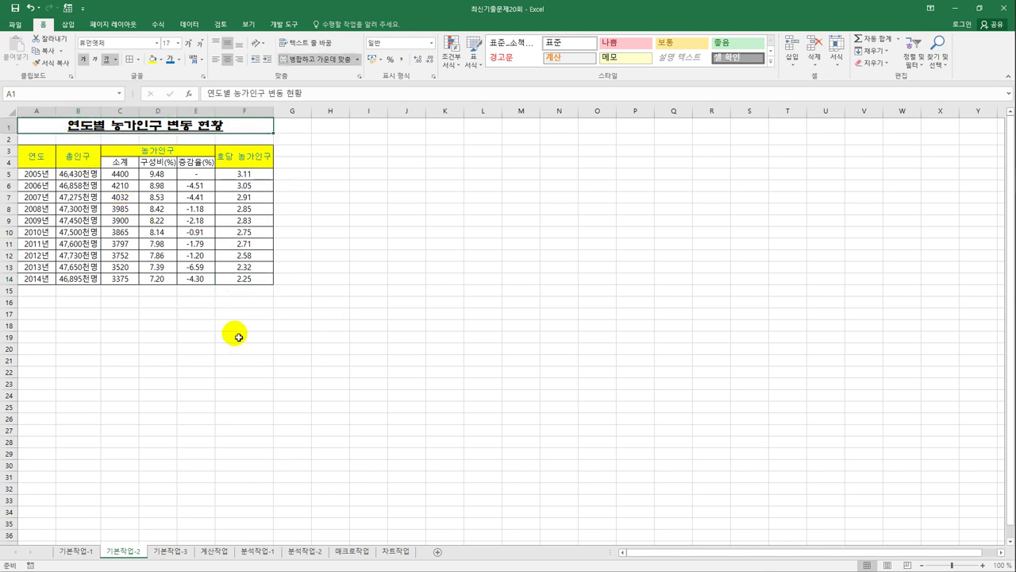
# Step: On the 기본작업-3 sheet, copy the 결재 approval table J15:M16 and paste it as a linked picture at F1
pyautogui.click(156, 552)
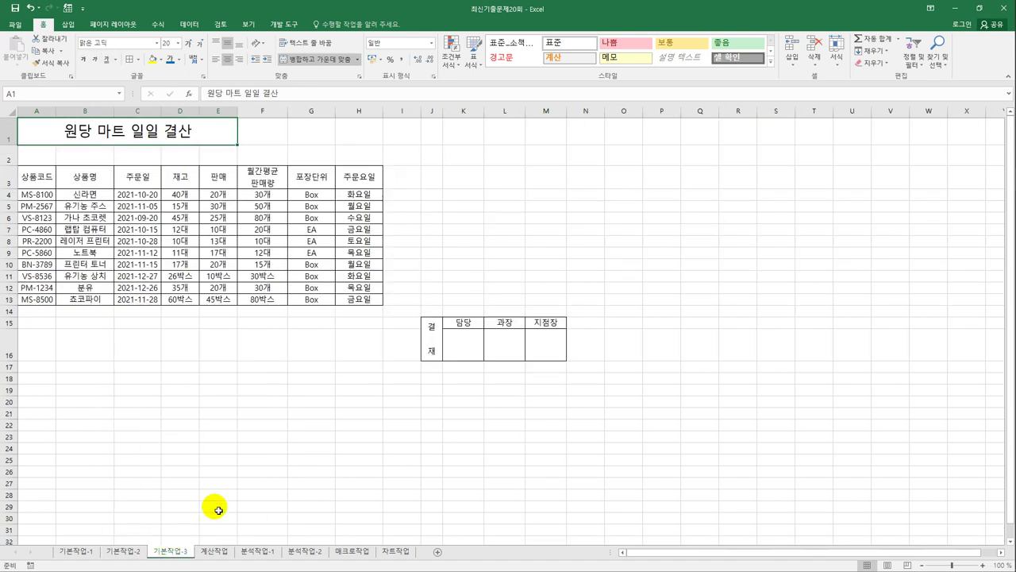
pyautogui.moveTo(426, 330); pyautogui.dragTo(548, 338)
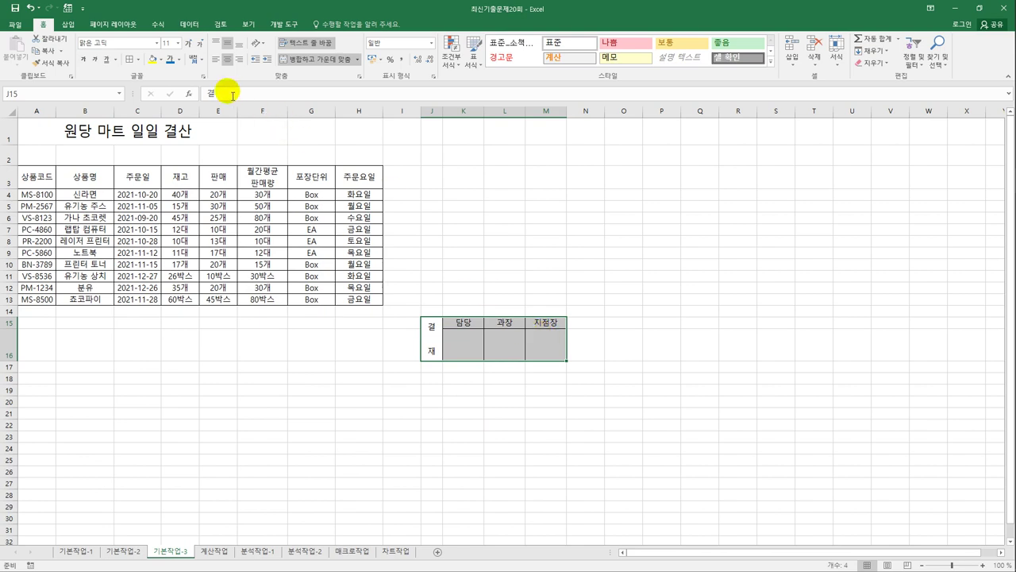
pyautogui.click(43, 51)
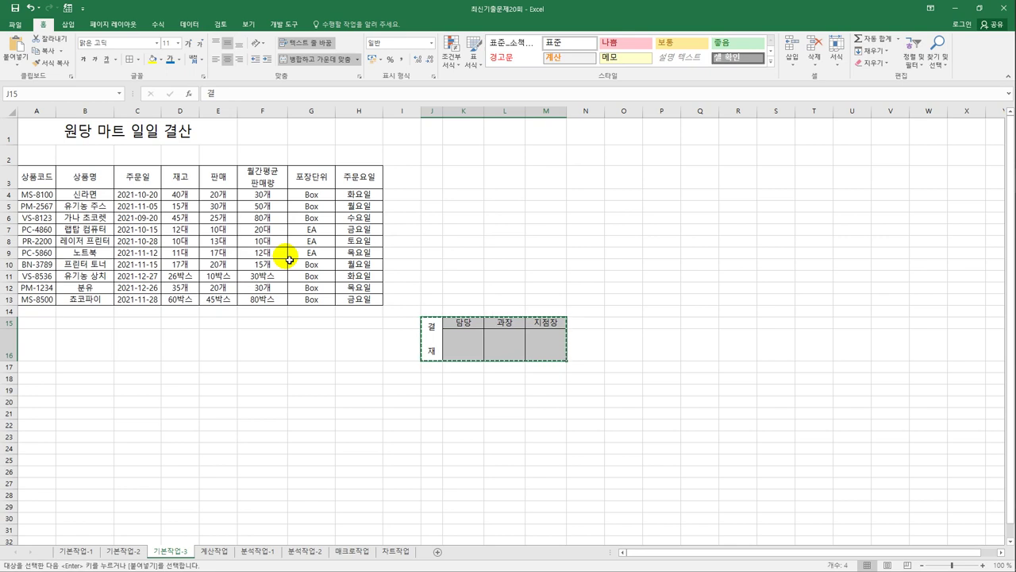
pyautogui.click(273, 134)
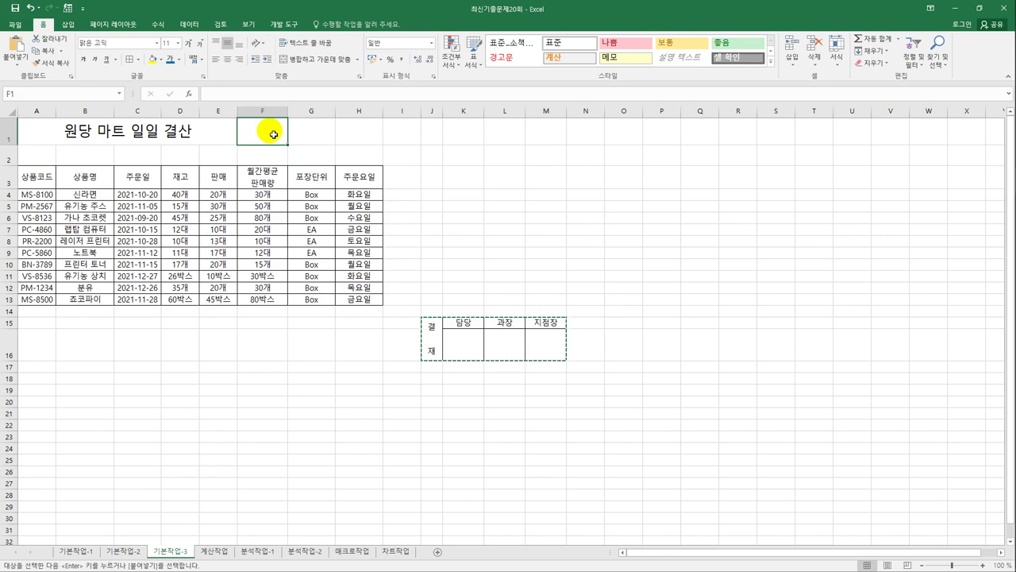
pyautogui.click(20, 60)
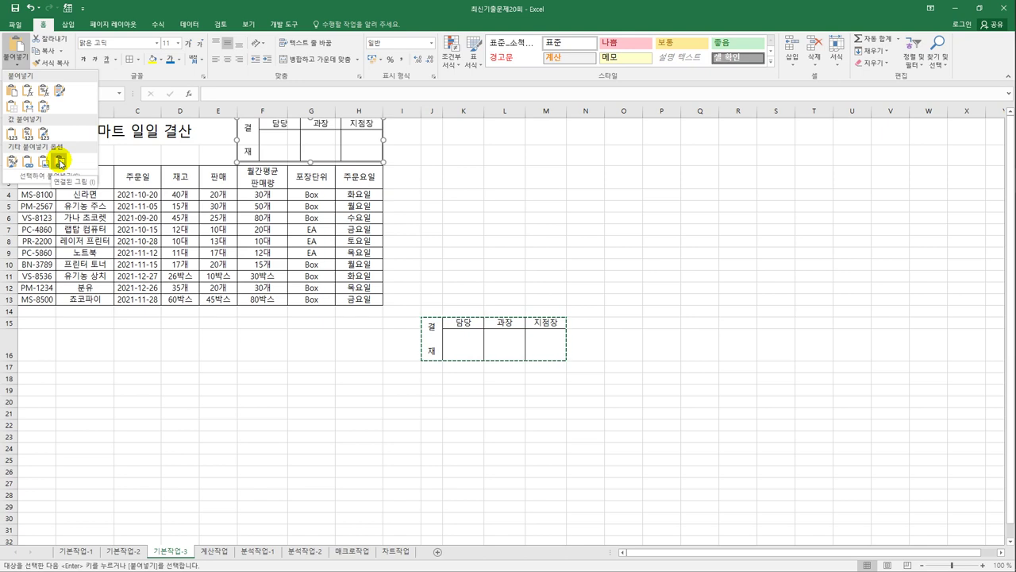
pyautogui.click(60, 163)
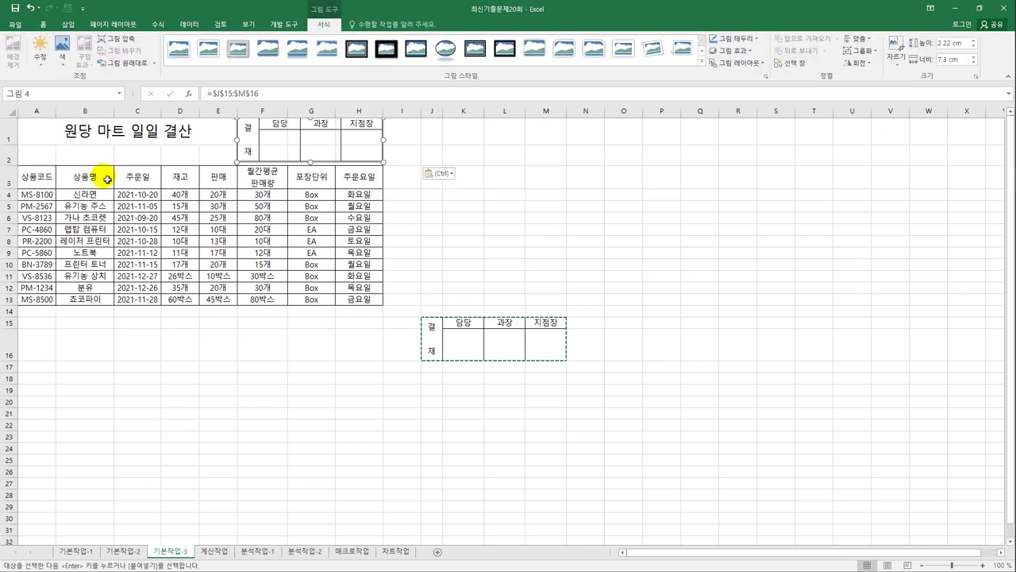
pyautogui.click(431, 267)
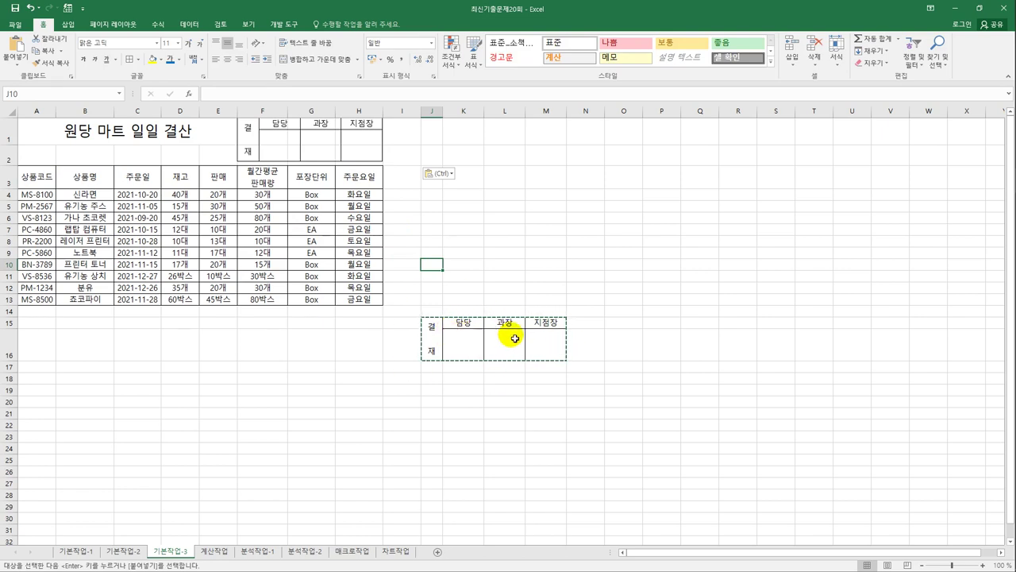
pyautogui.click(465, 324)
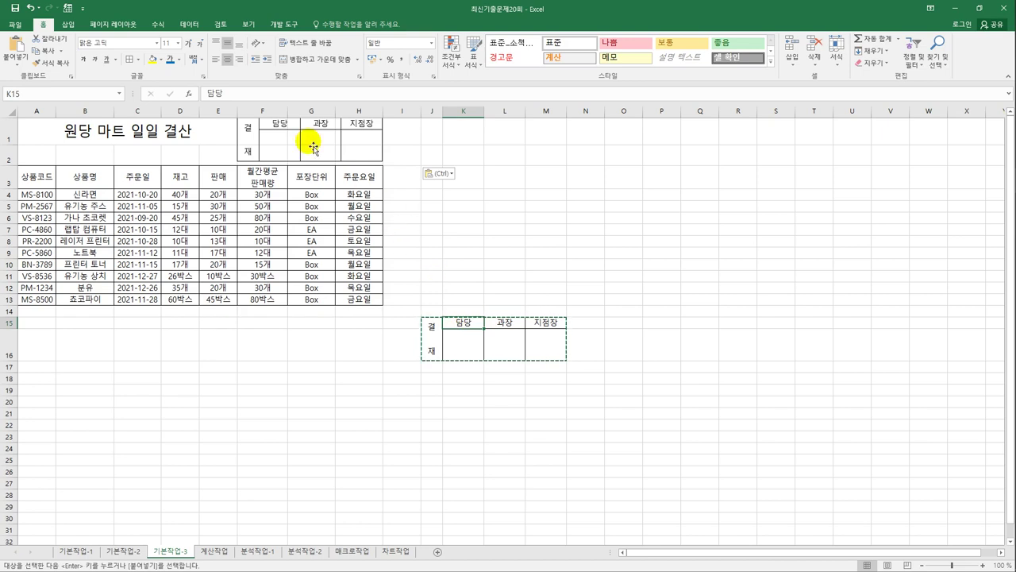
pyautogui.click(430, 416)
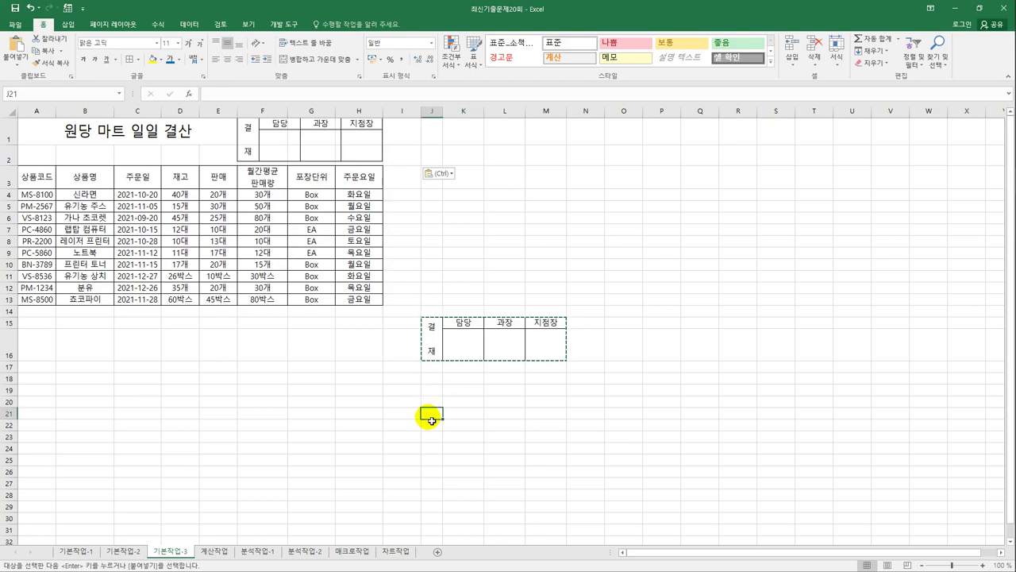
# Step: On the 계산작업 sheet, start the 연체료 formula in E3 with =DAYS(D3,C3), counting the days from 반납예정일 to 반납일
pyautogui.click(213, 550)
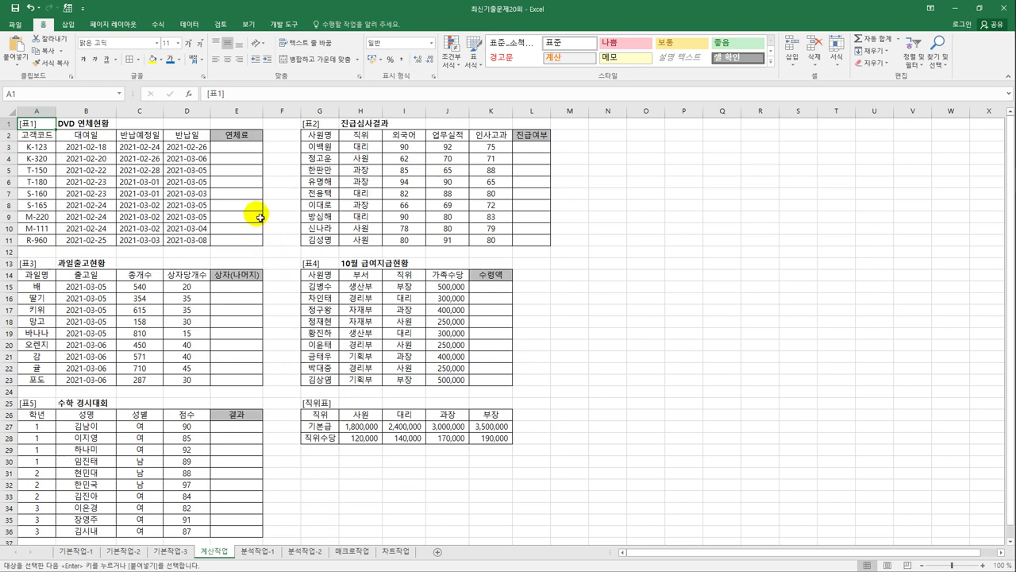
pyautogui.click(248, 152)
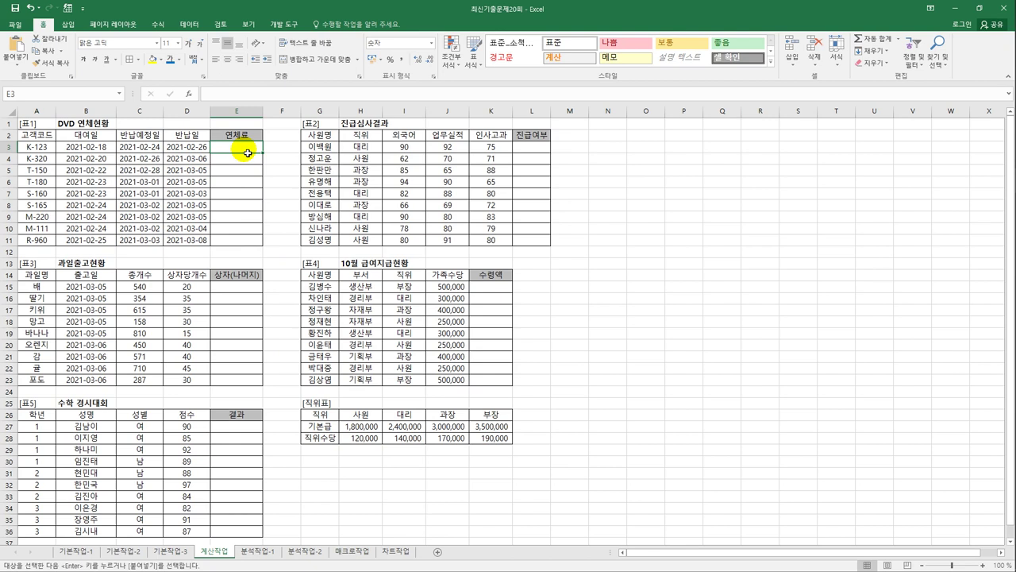
pyautogui.click(181, 147)
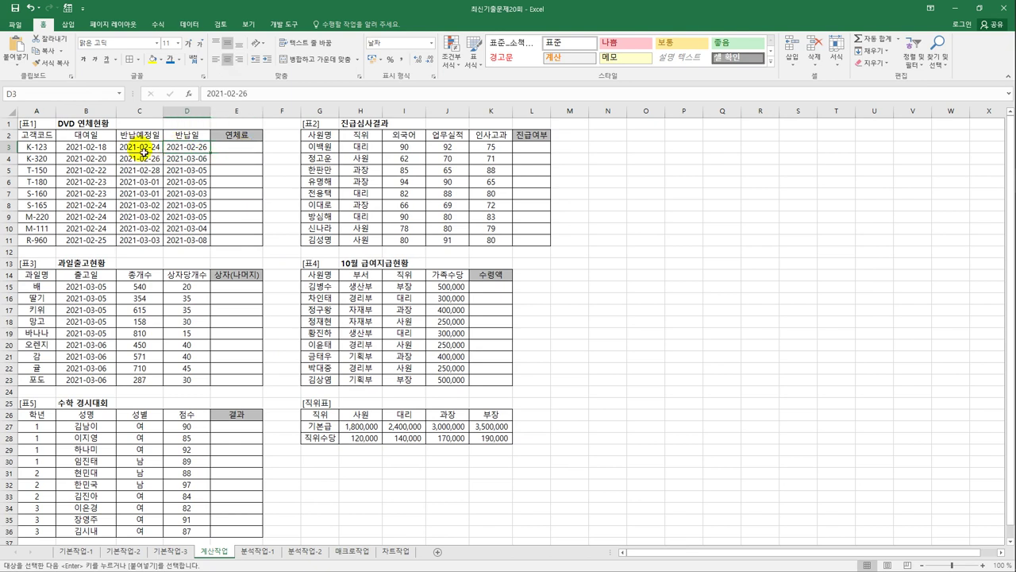
pyautogui.click(147, 148)
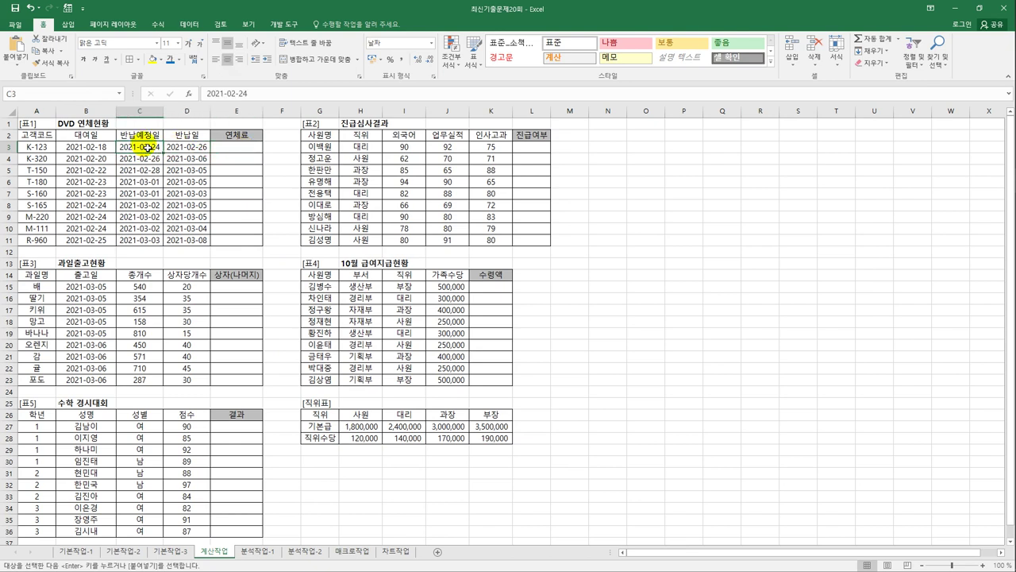
pyautogui.click(235, 150)
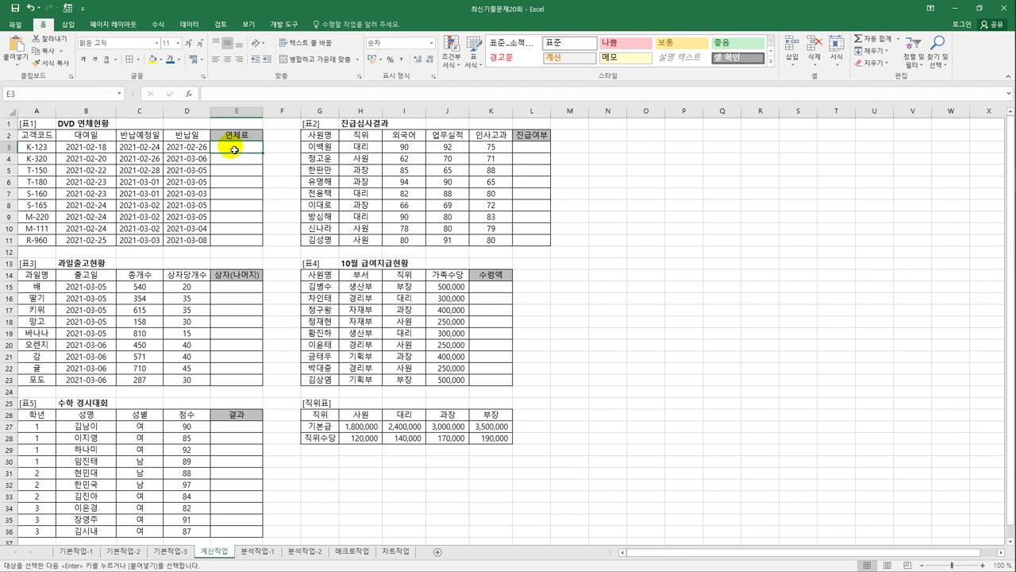
pyautogui.write('=')
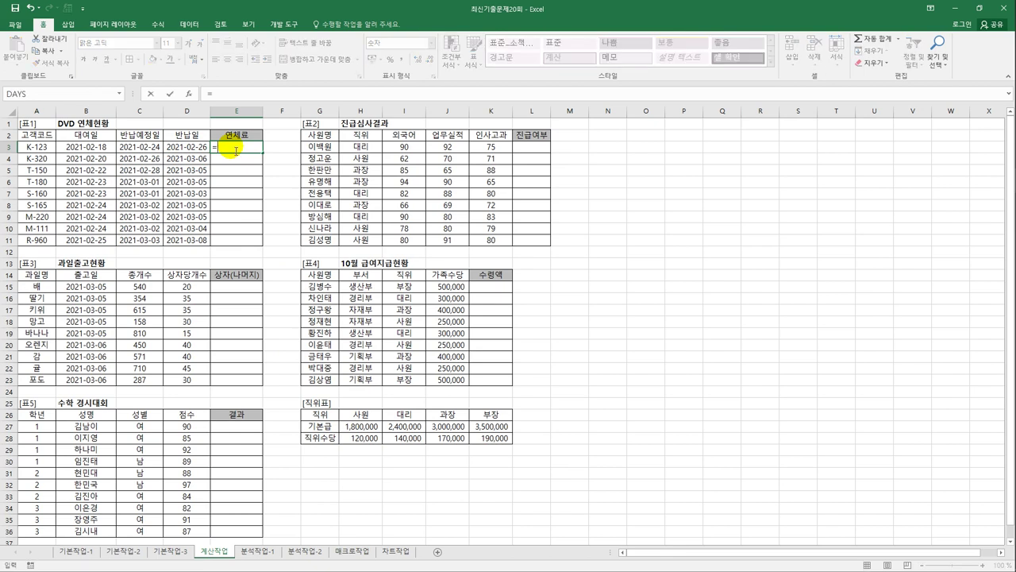
pyautogui.write('da')
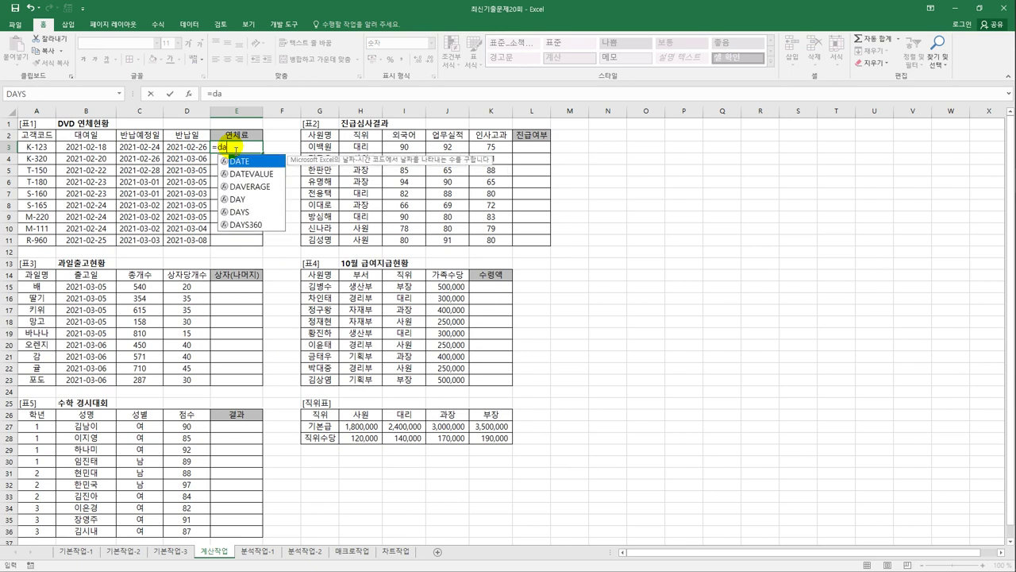
pyautogui.write('ys')
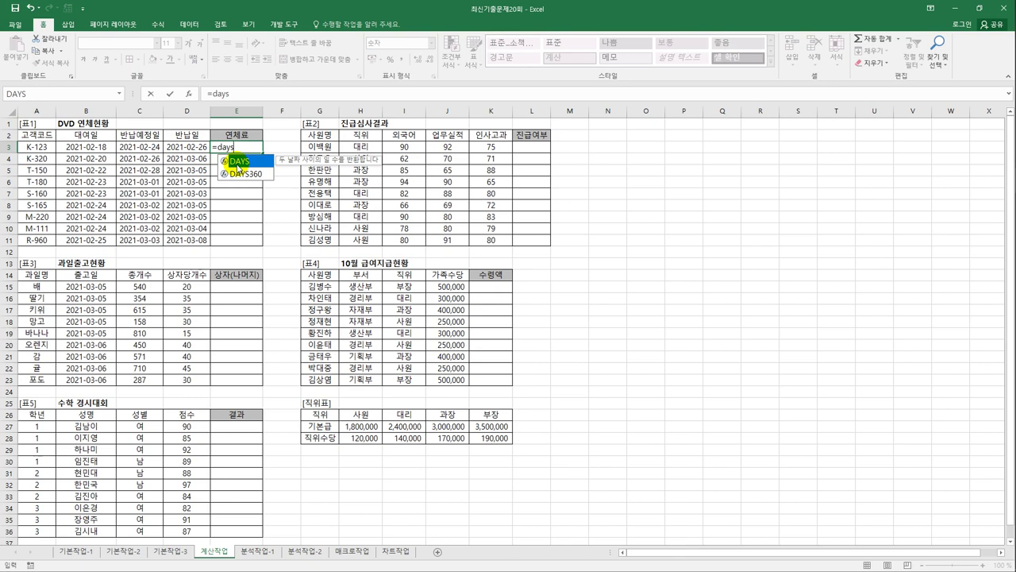
pyautogui.doubleClick(237, 165)
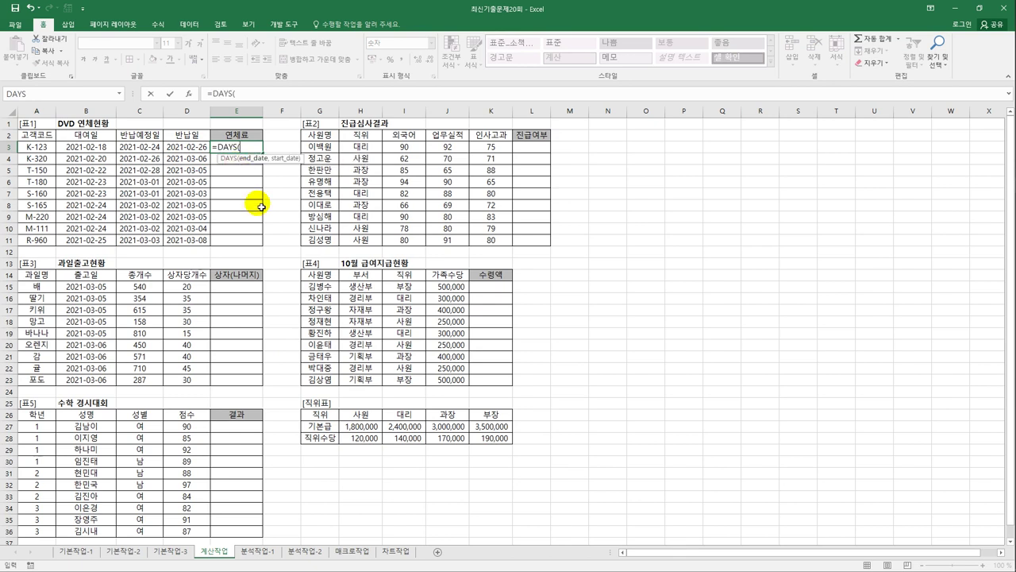
pyautogui.click(194, 150)
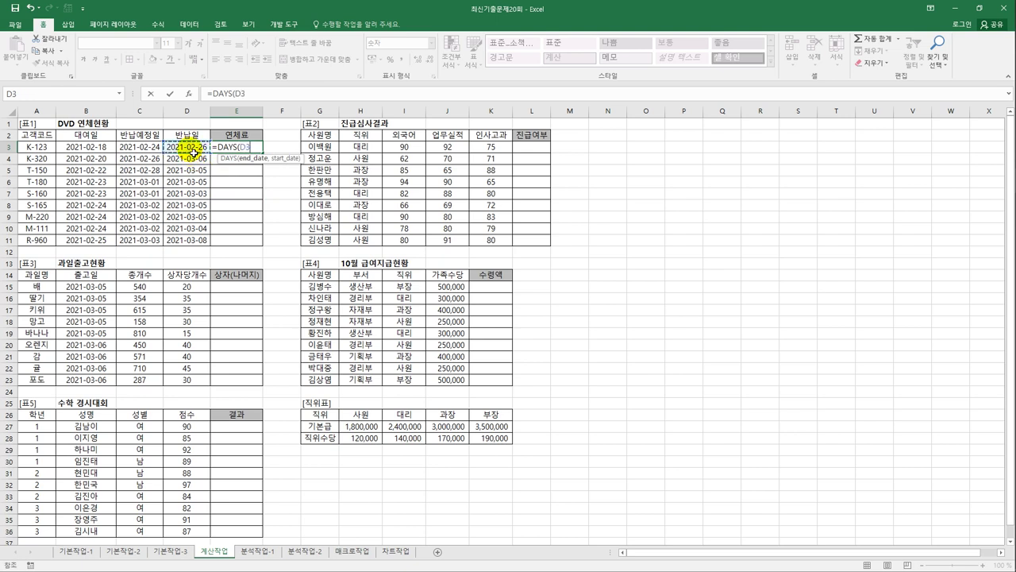
pyautogui.write(',')
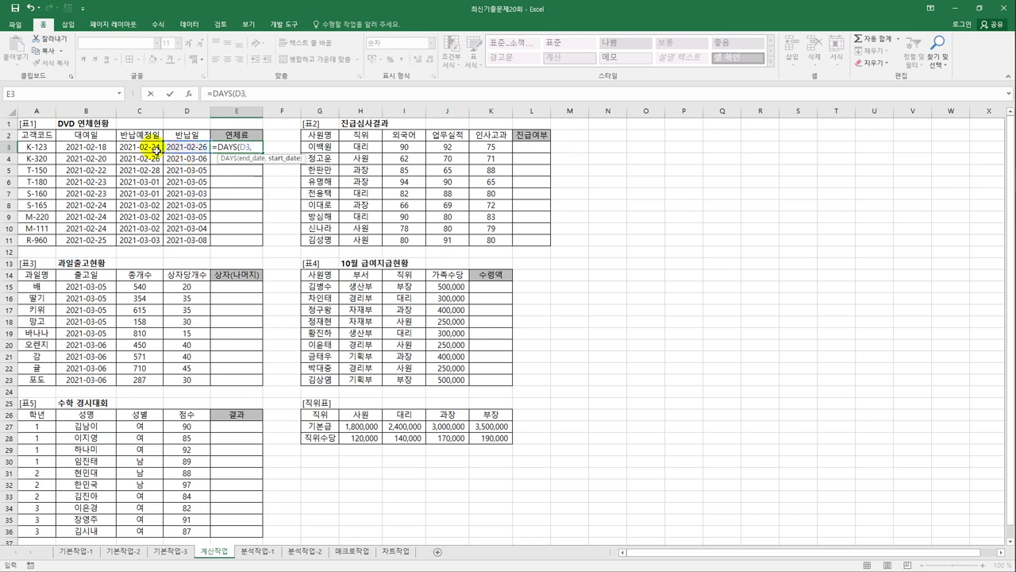
pyautogui.click(156, 150)
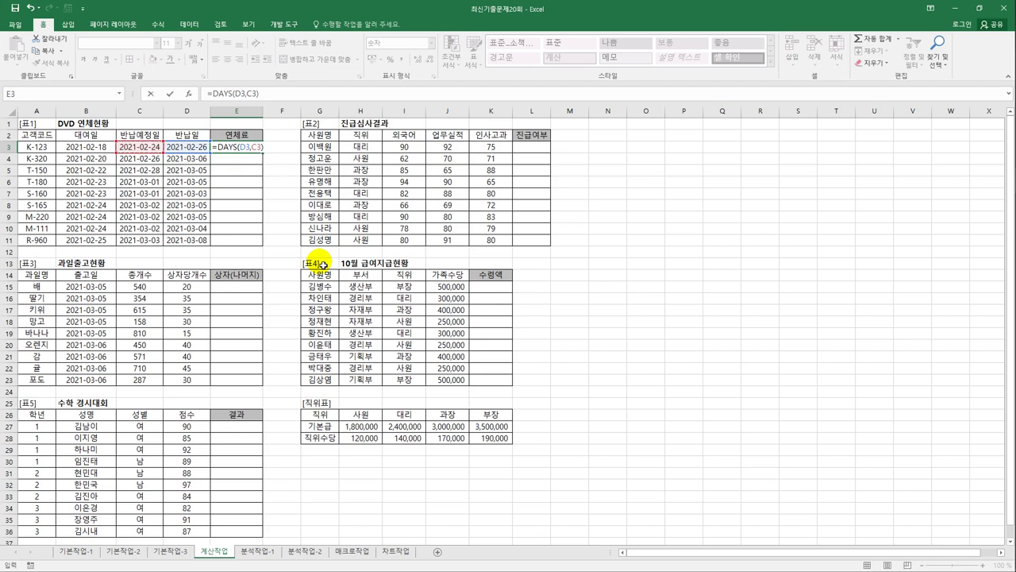
# Step: Multiply the DAYS result in E3 by 100 and fill the formula down to E11
pyautogui.write('*100')
pyautogui.press('Return')
pyautogui.click(252, 148)
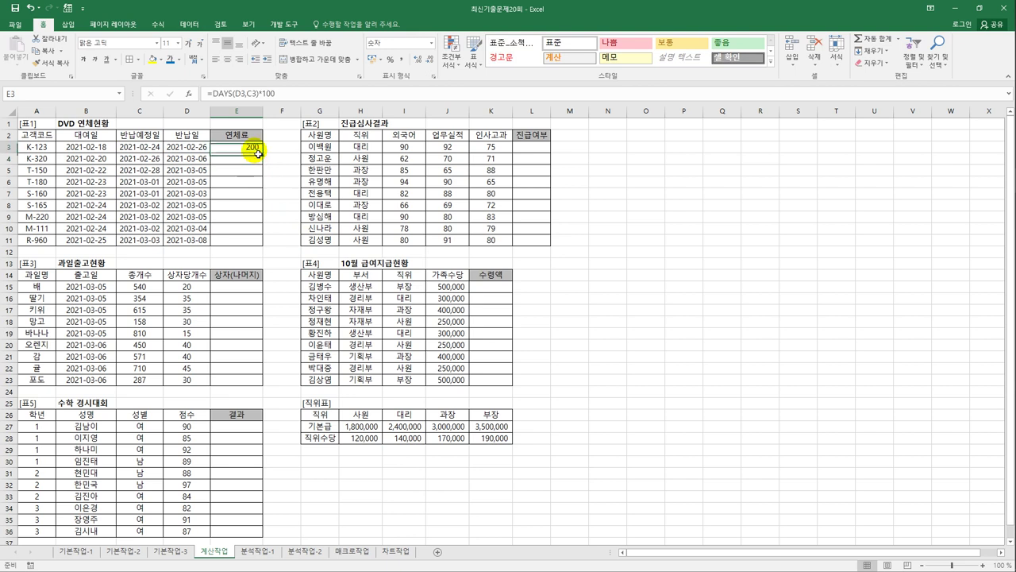
pyautogui.moveTo(267, 158); pyautogui.dragTo(263, 252)
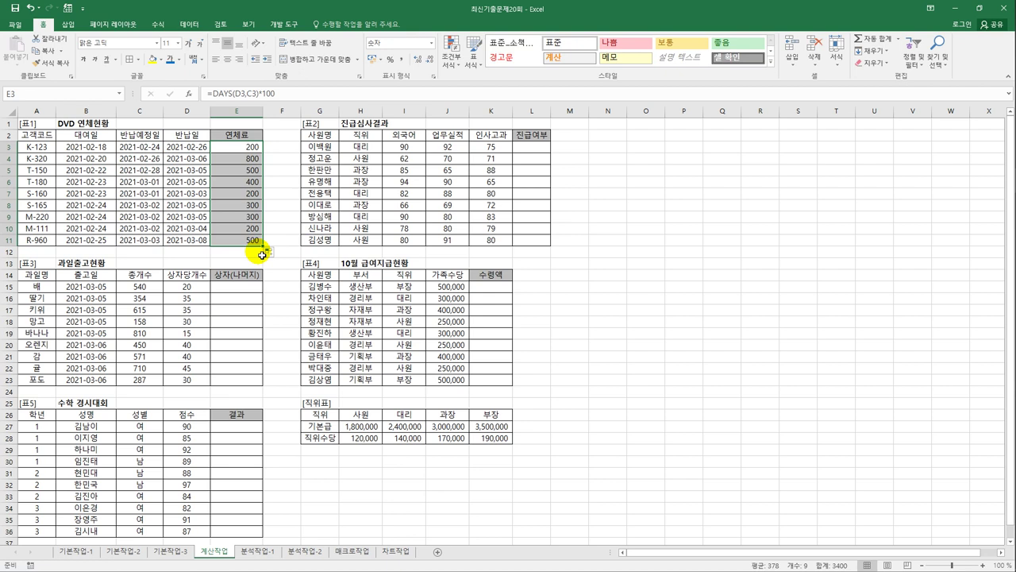
# Step: In L3, start the 진급여부 formula with IF and AND, requiring I3, J3 and K3 each to be >=75
pyautogui.click(544, 150)
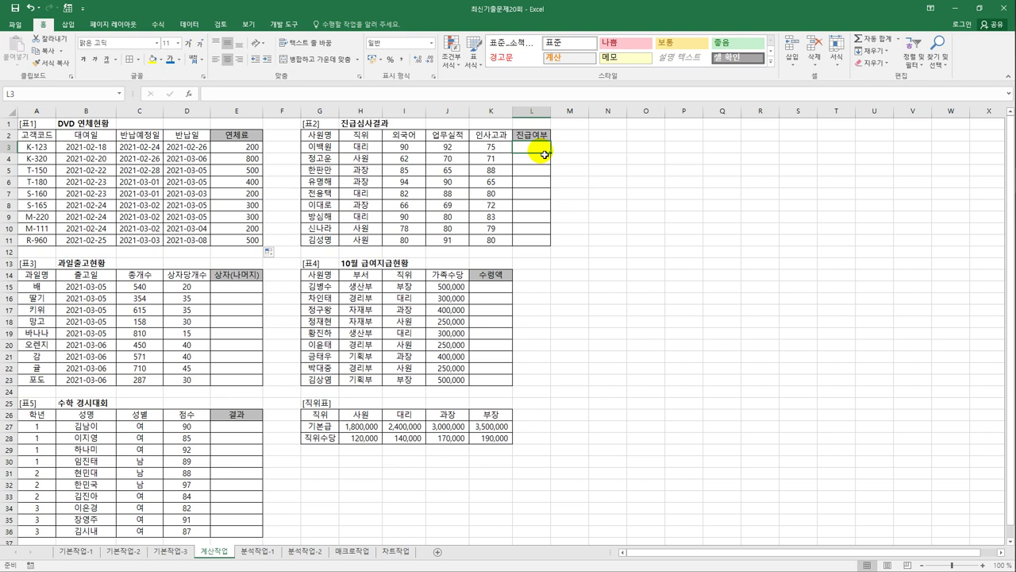
pyautogui.write('=if(')
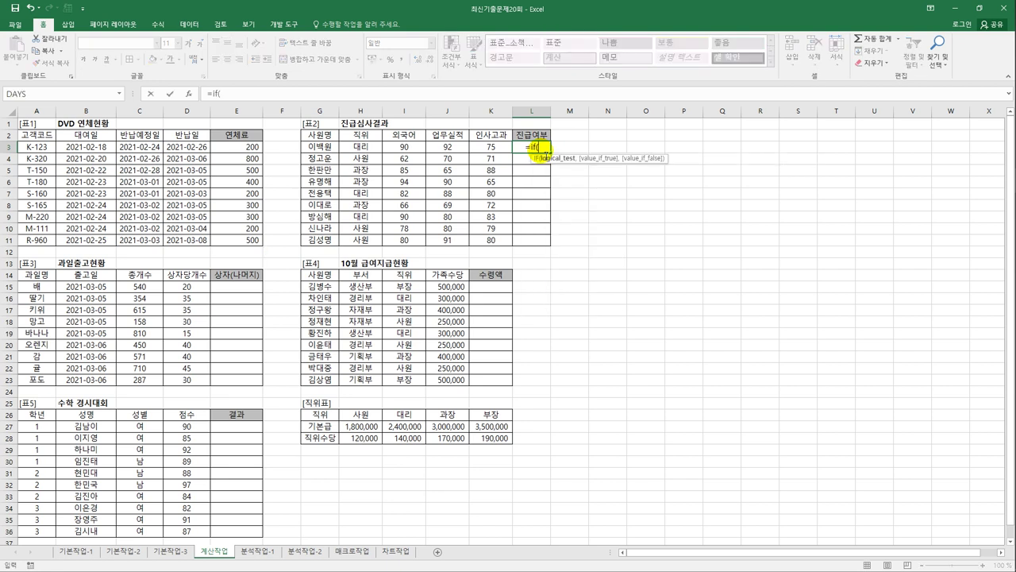
pyautogui.write('and')
pyautogui.press('Tab')
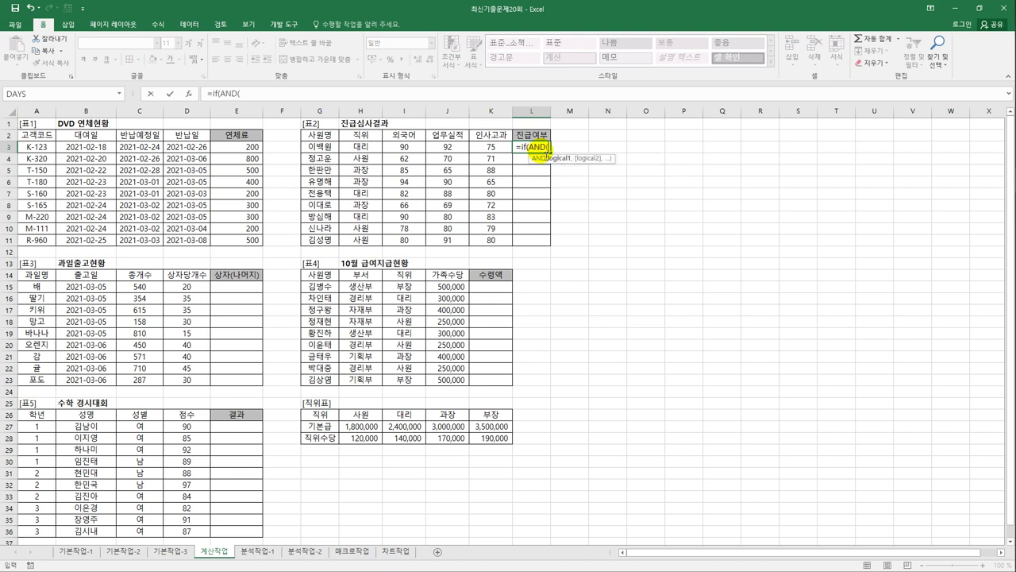
pyautogui.click(418, 149)
pyautogui.write('>=')
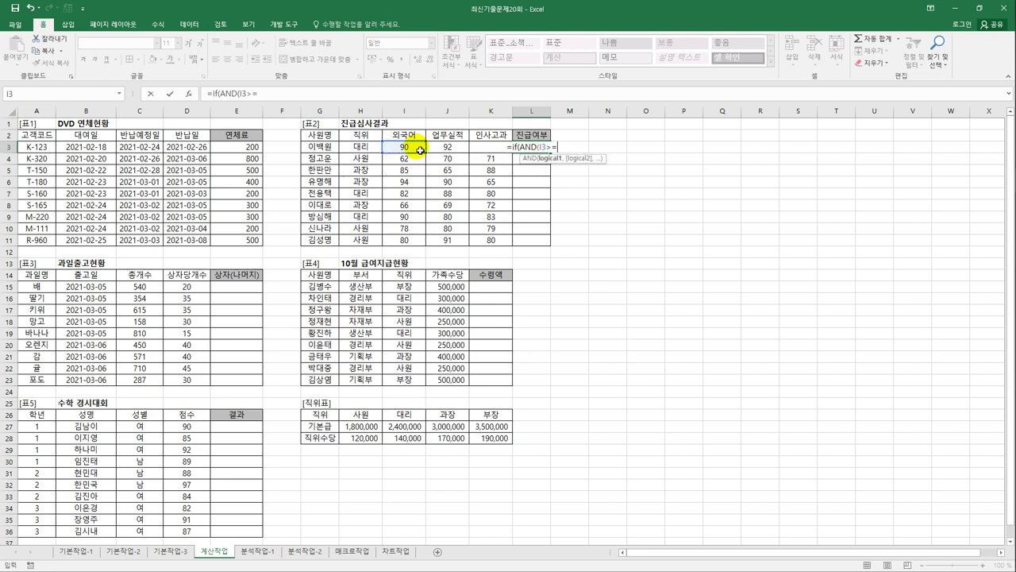
pyautogui.write('75,')
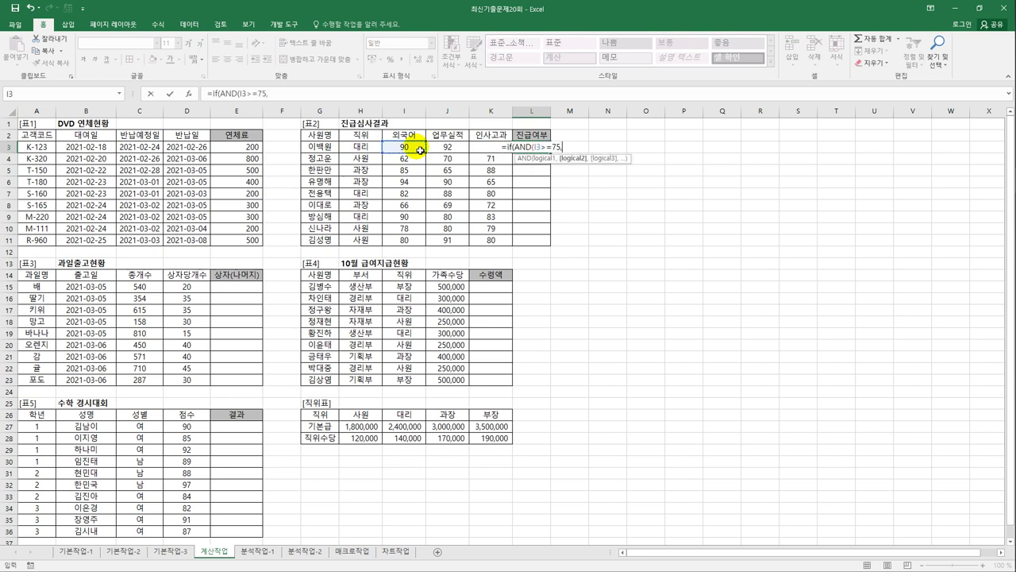
pyautogui.press('Left')
pyautogui.press('Left')
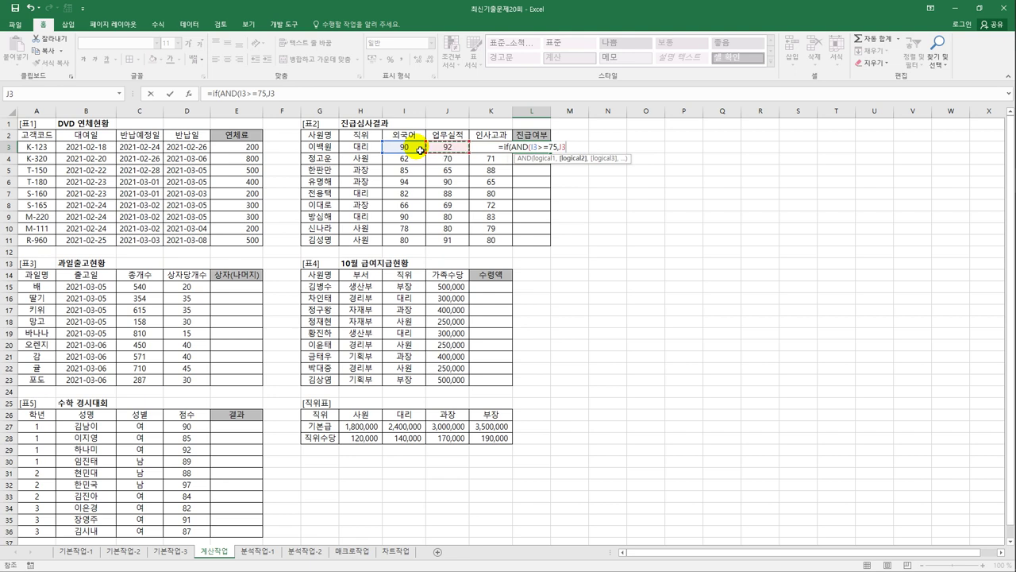
pyautogui.write('>=75,')
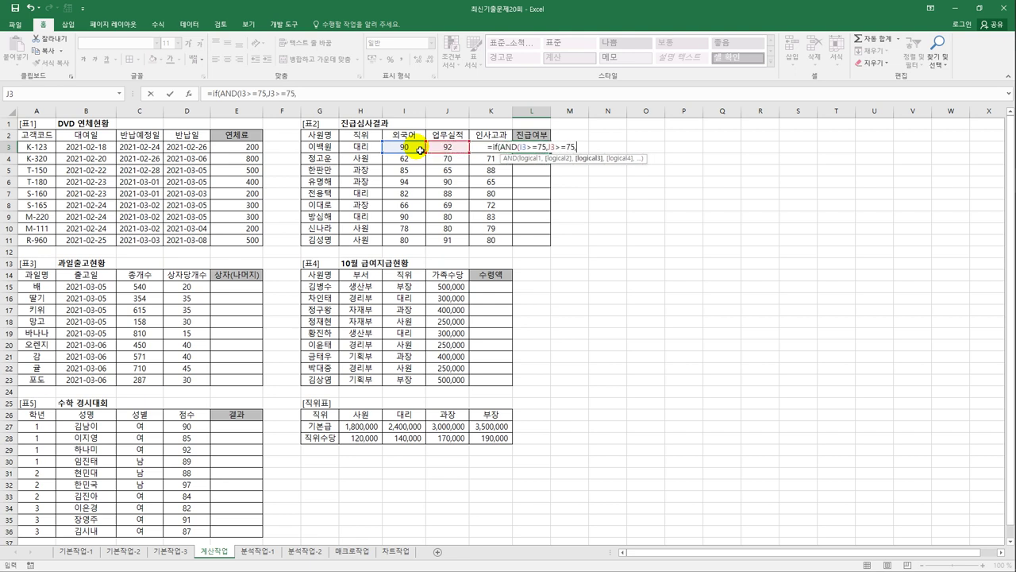
pyautogui.press('Left')
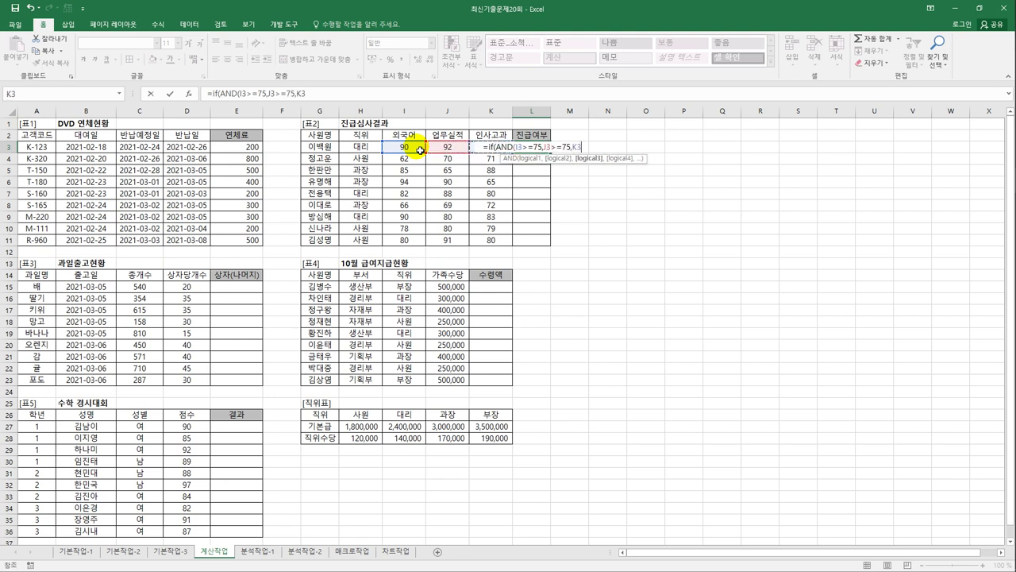
pyautogui.write('>=75,')
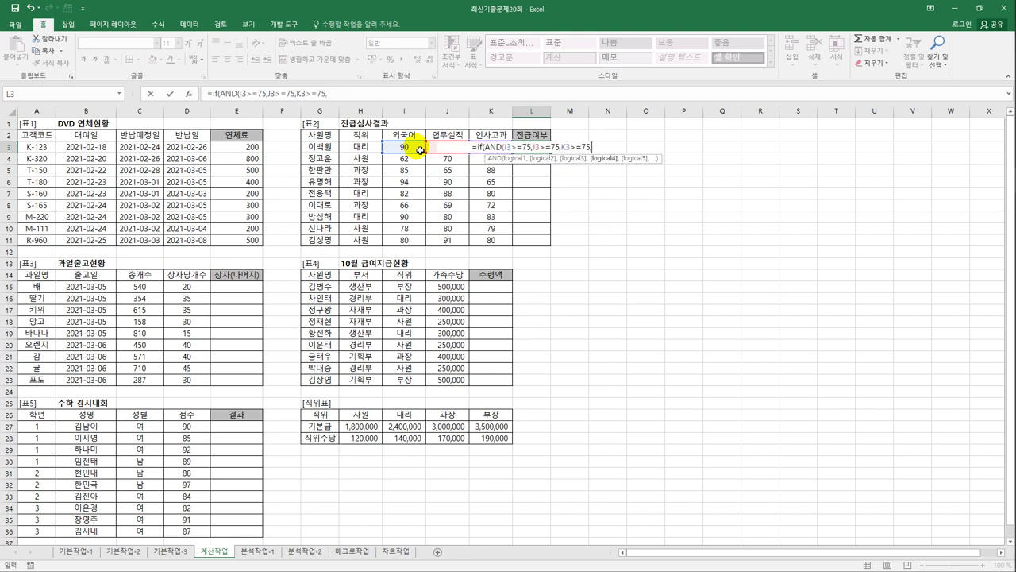
# Step: Add SUM(I3:K3)>=250 as the last AND condition in the L3 formula and close the AND
pyautogui.write('sum(')
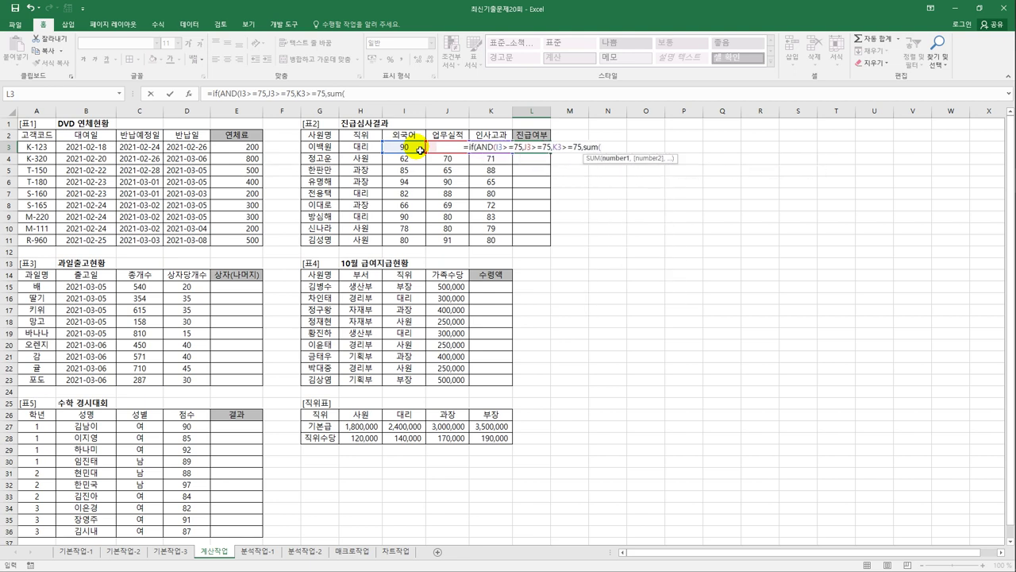
pyautogui.moveTo(420, 150); pyautogui.dragTo(489, 146)
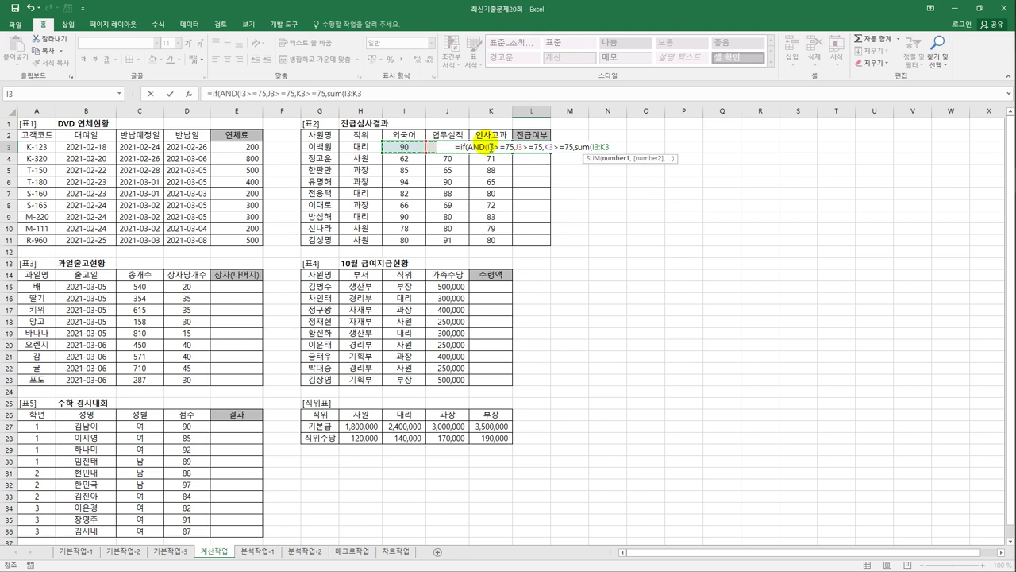
pyautogui.write(')')
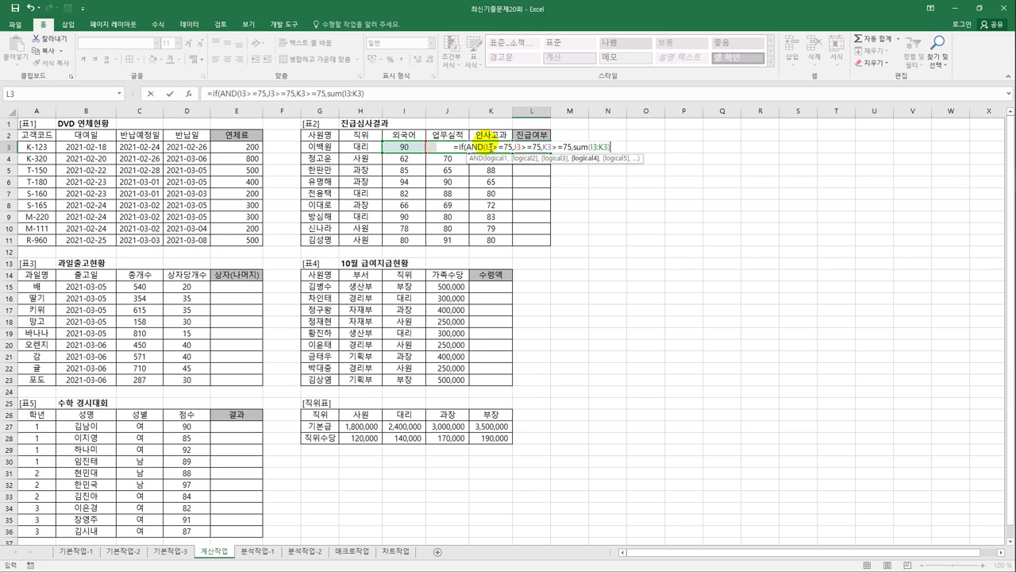
pyautogui.write('>=25')
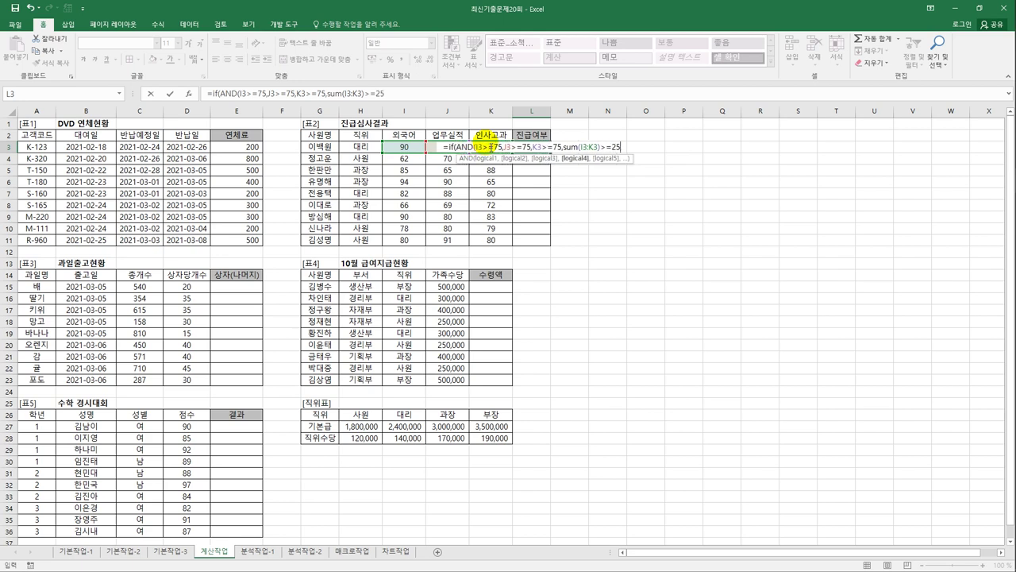
pyautogui.write('0')
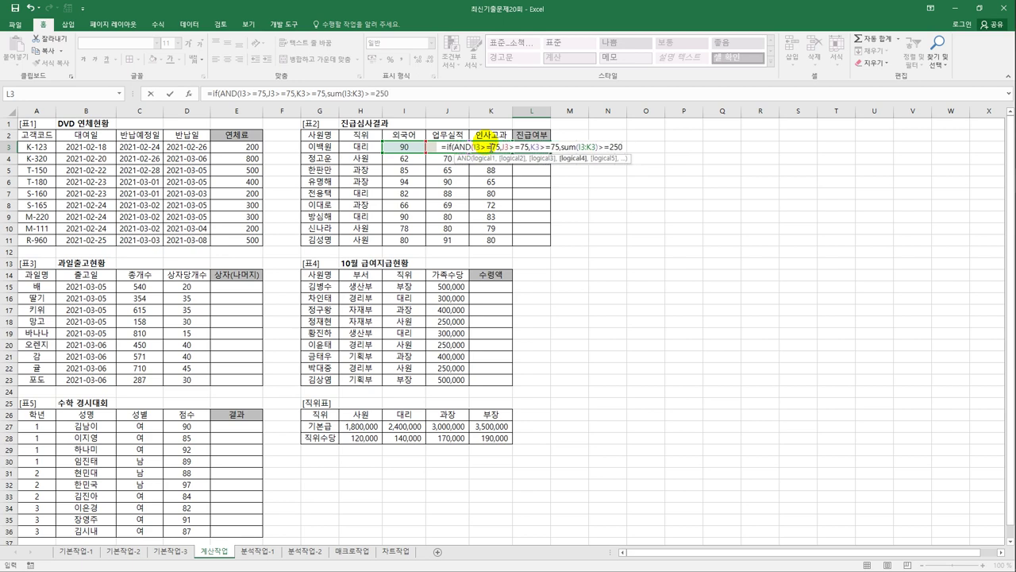
pyautogui.write(')')
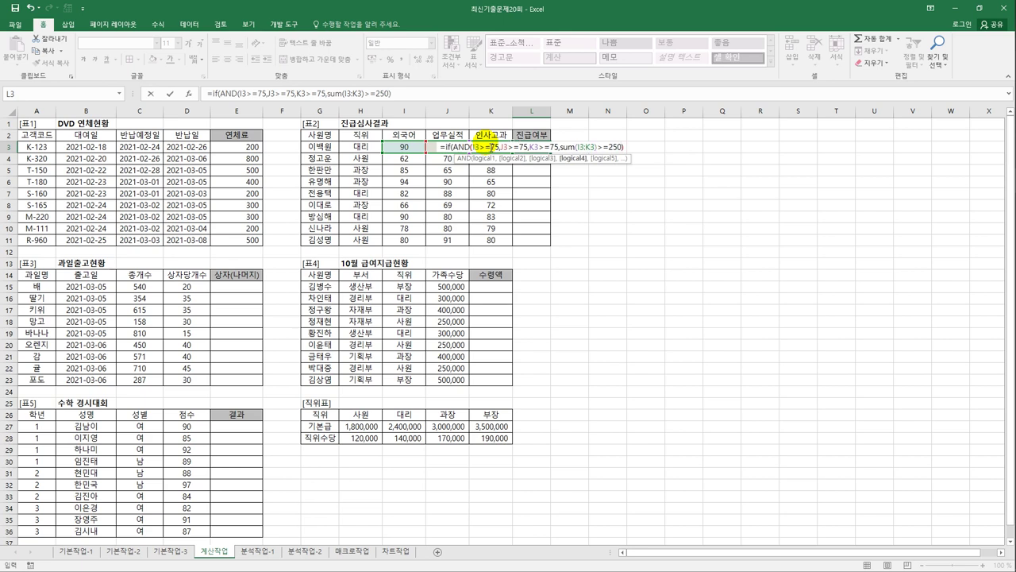
# Step: Finish the L3 formula to return "진급" when true and "" otherwise, and fill it down to L11
pyautogui.write(',')
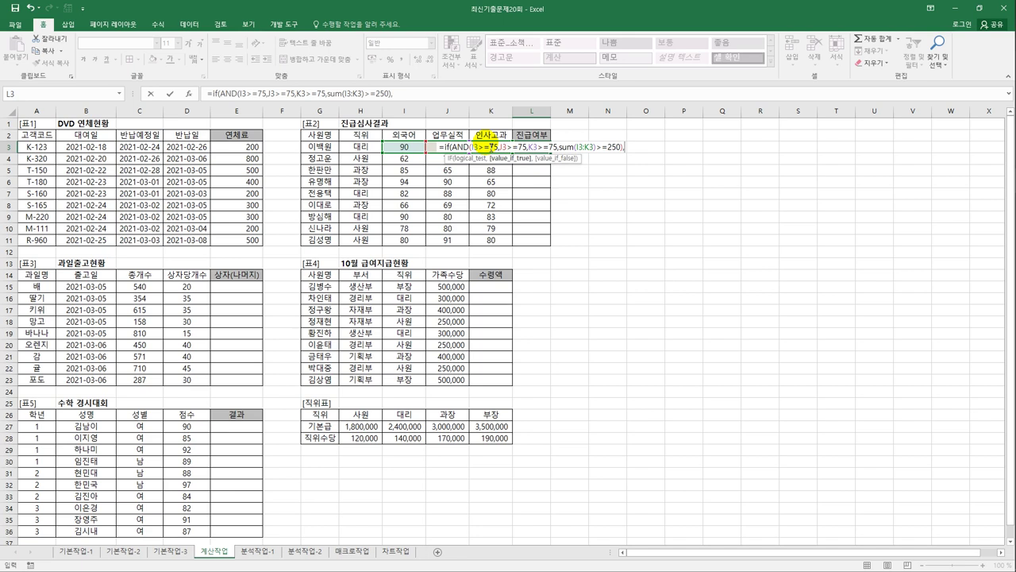
pyautogui.write('"w')
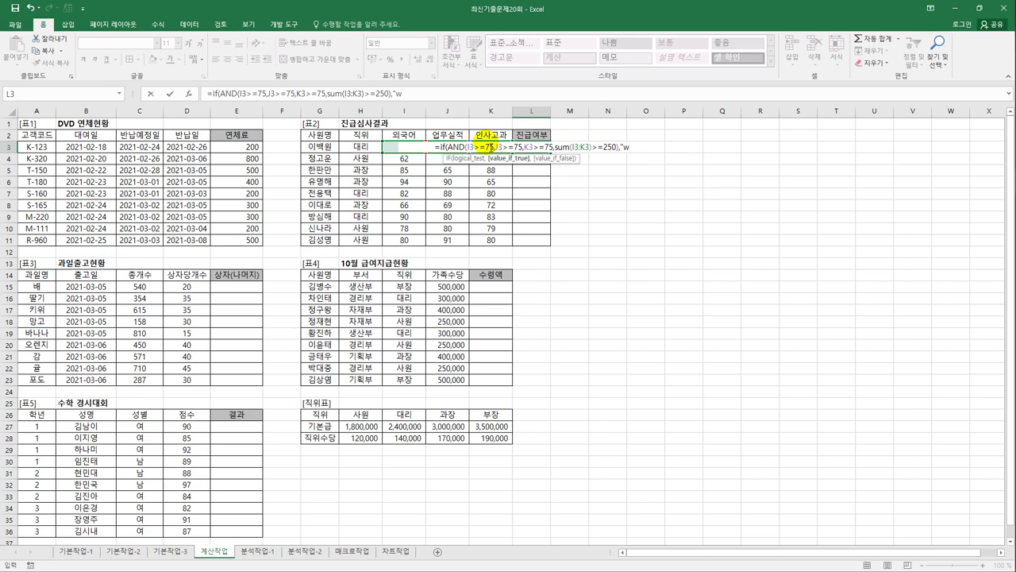
pyautogui.press('BackSpace')
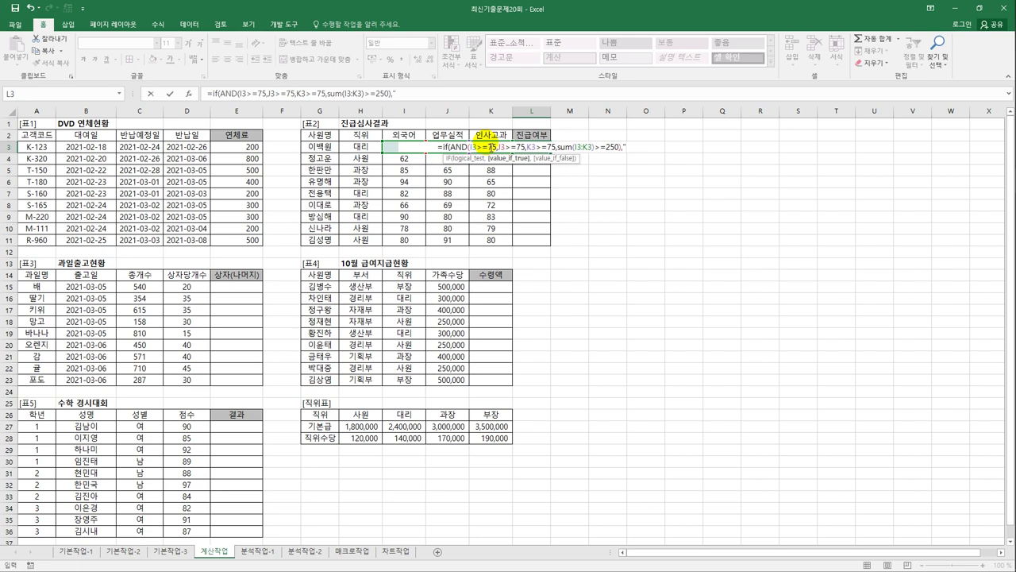
pyautogui.write('진급"')
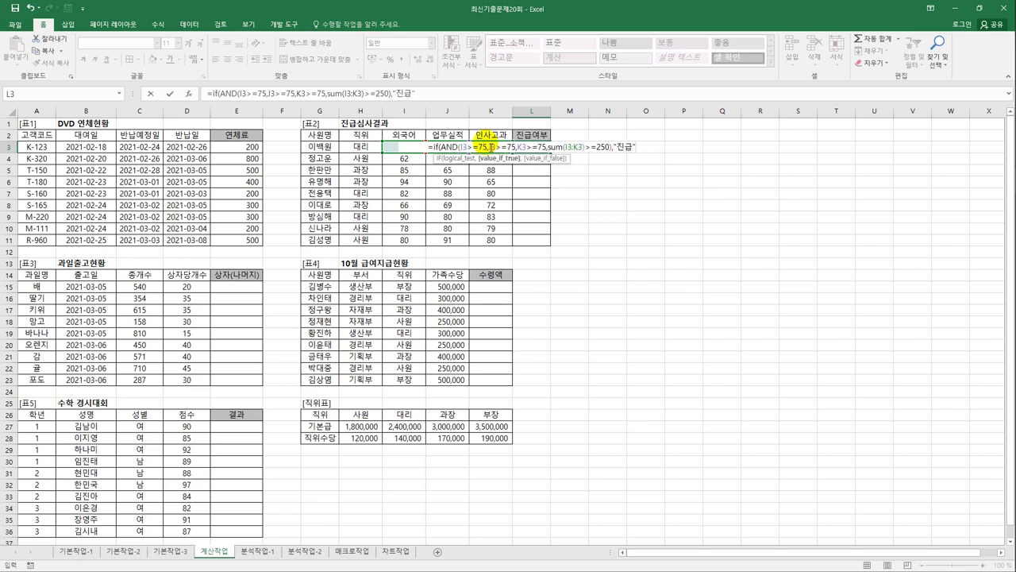
pyautogui.write(',')
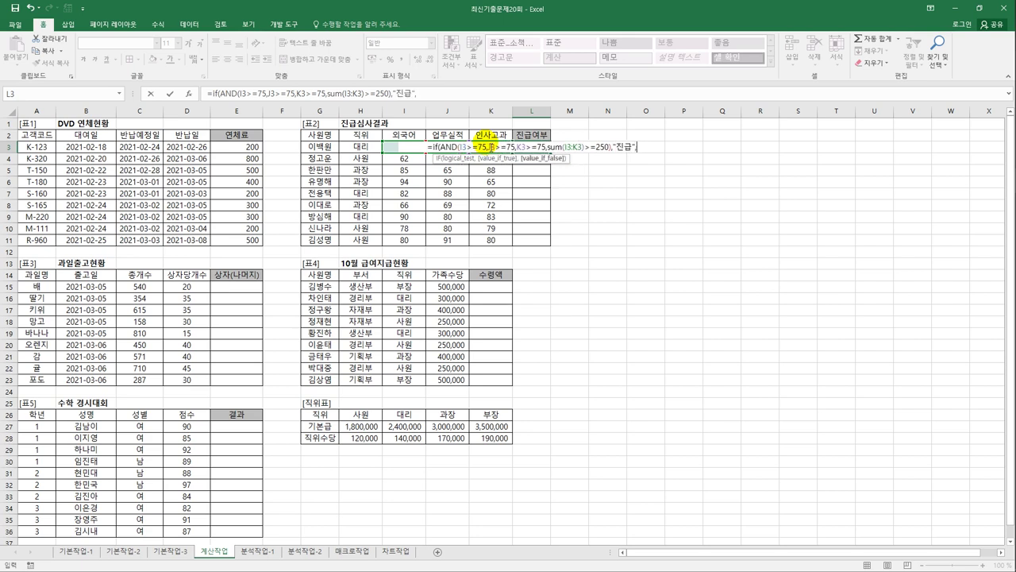
pyautogui.write('""')
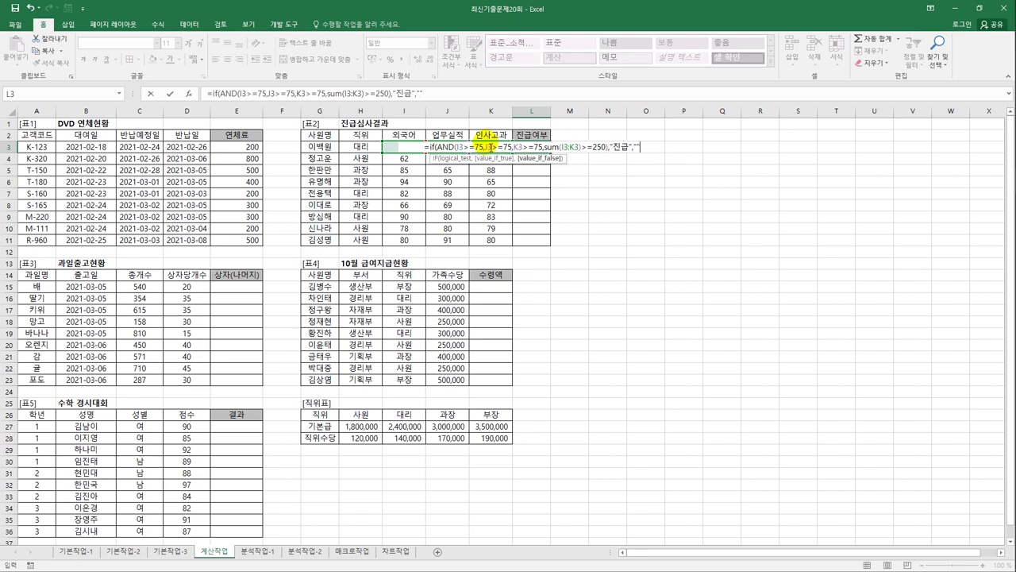
pyautogui.press('Return')
pyautogui.press('Up')
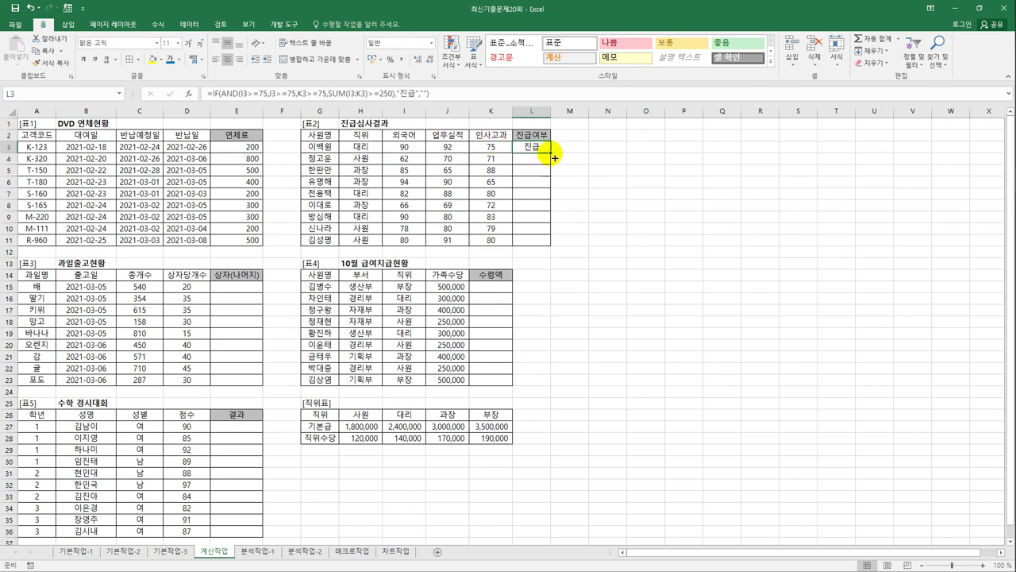
pyautogui.moveTo(551, 153); pyautogui.dragTo(551, 245)
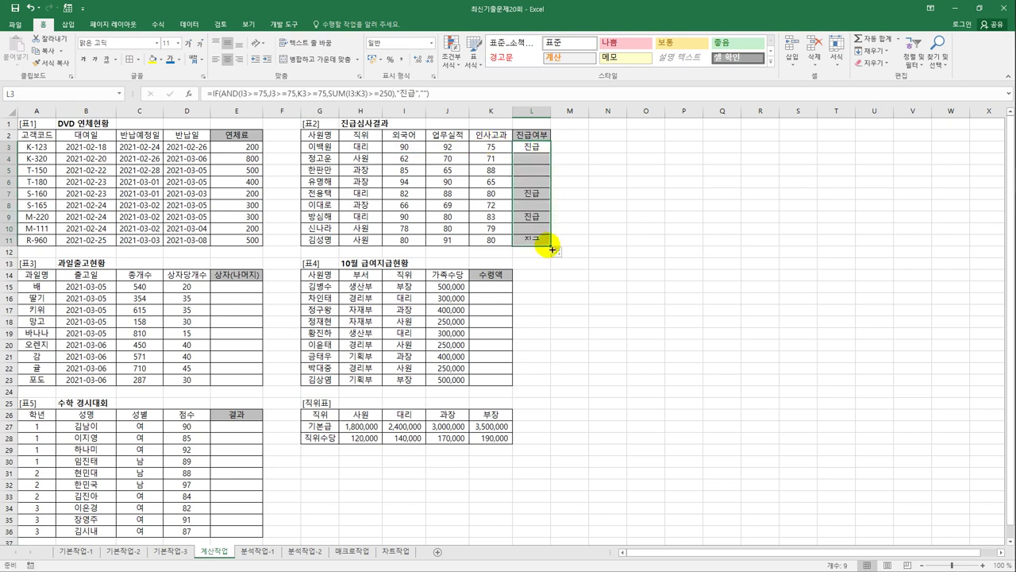
pyautogui.click(539, 245)
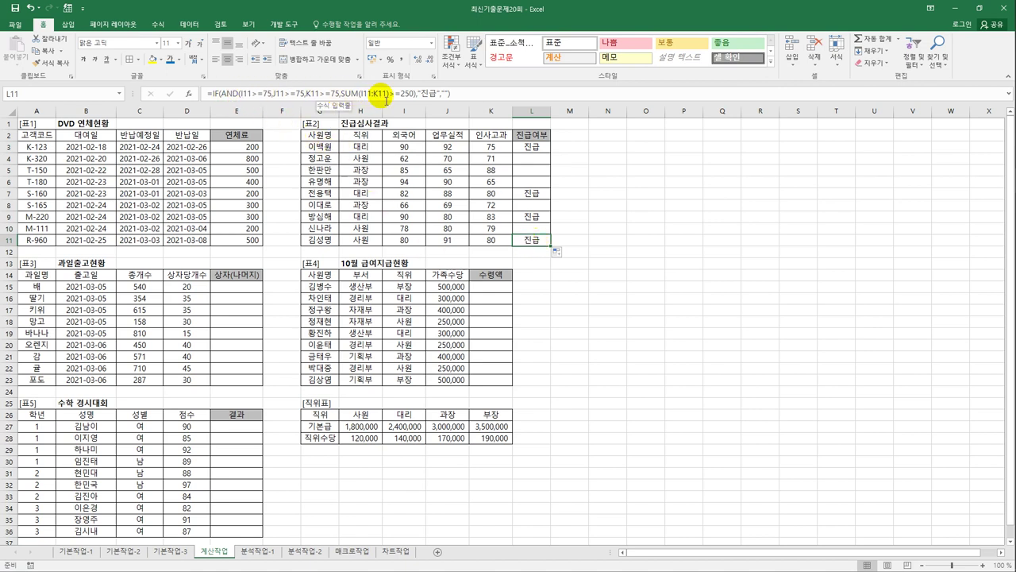
# Step: In E15 under 상자(나머지), enter =INT(C15/D15) to get the whole number of boxes from 총개수 and 상자당개수
pyautogui.click(254, 287)
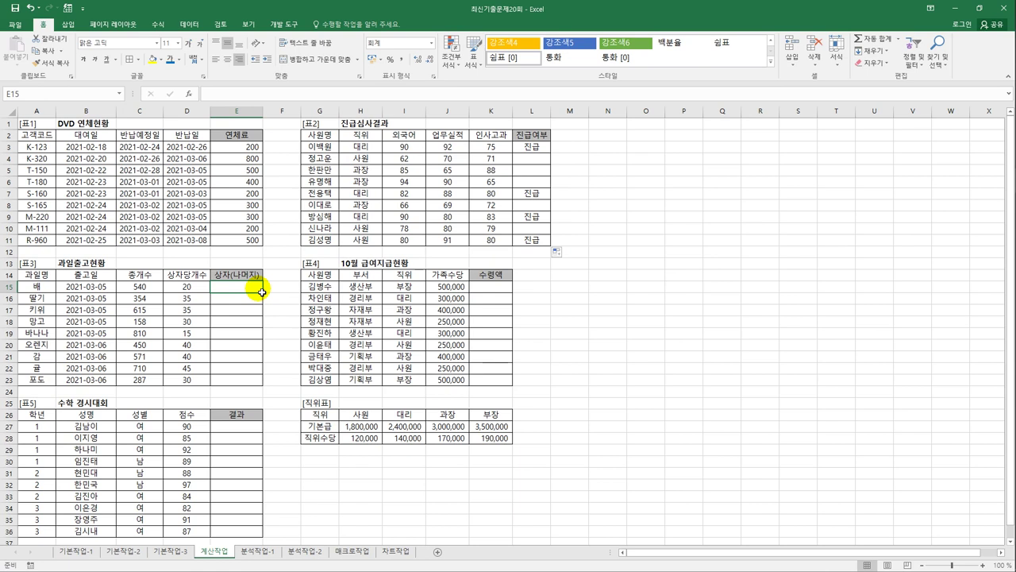
pyautogui.write('=')
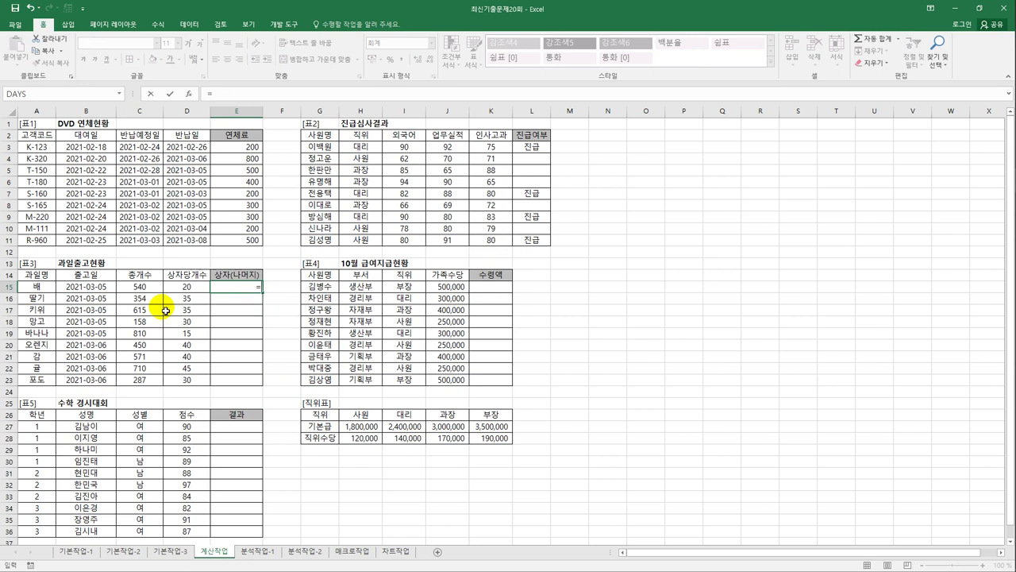
pyautogui.press('Escape')
pyautogui.write('=in')
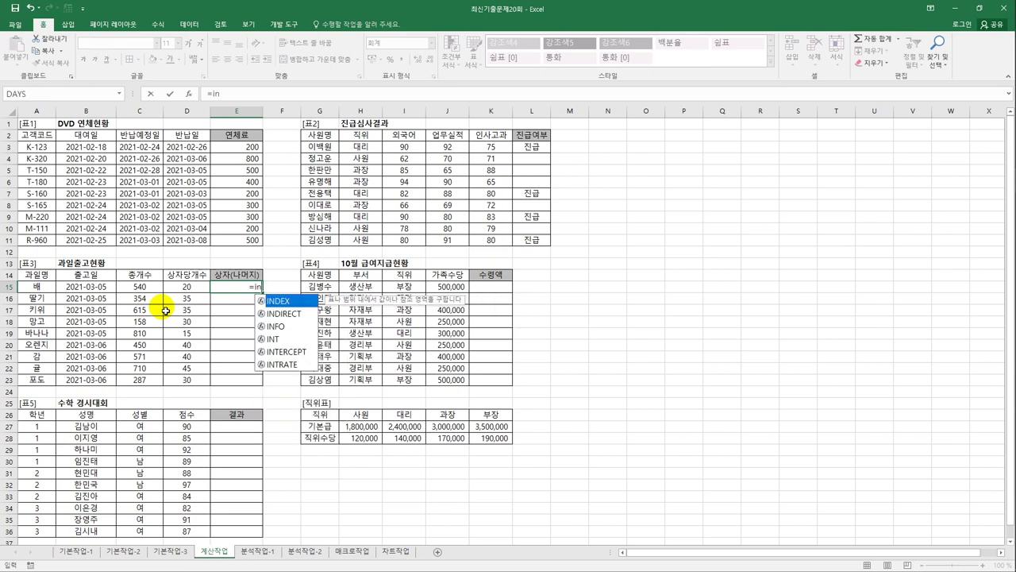
pyautogui.write('t(')
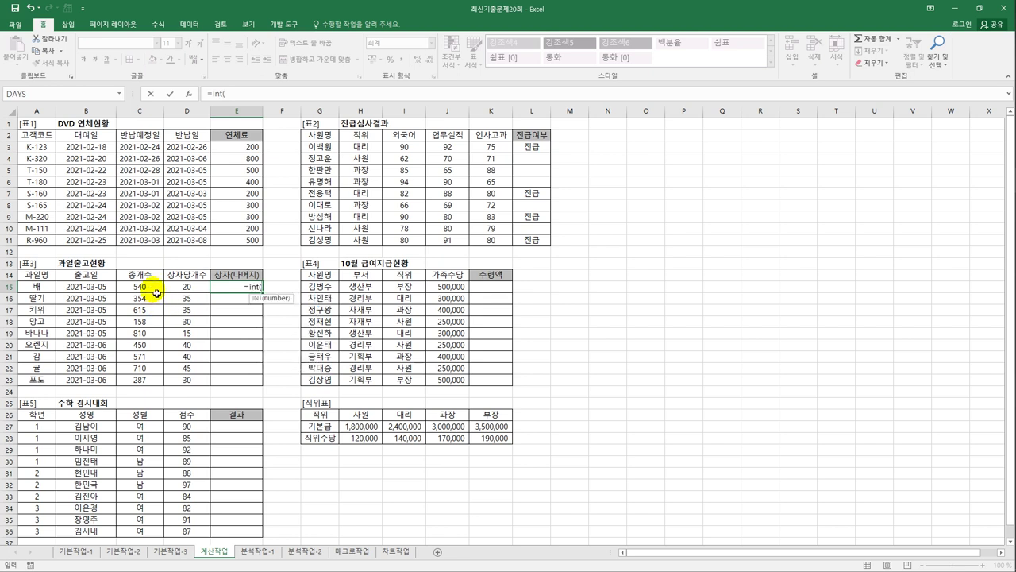
pyautogui.click(158, 293)
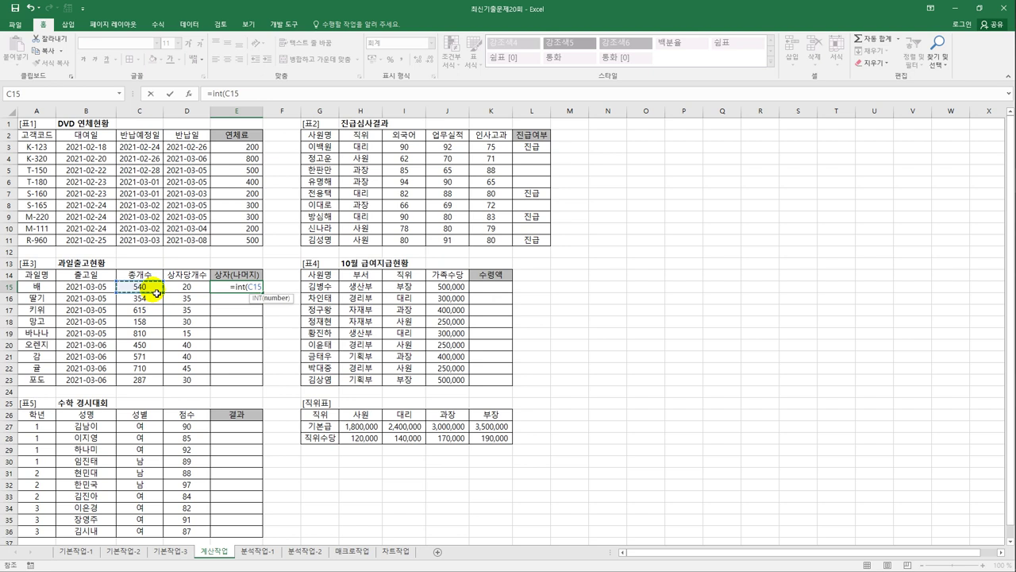
pyautogui.write('/')
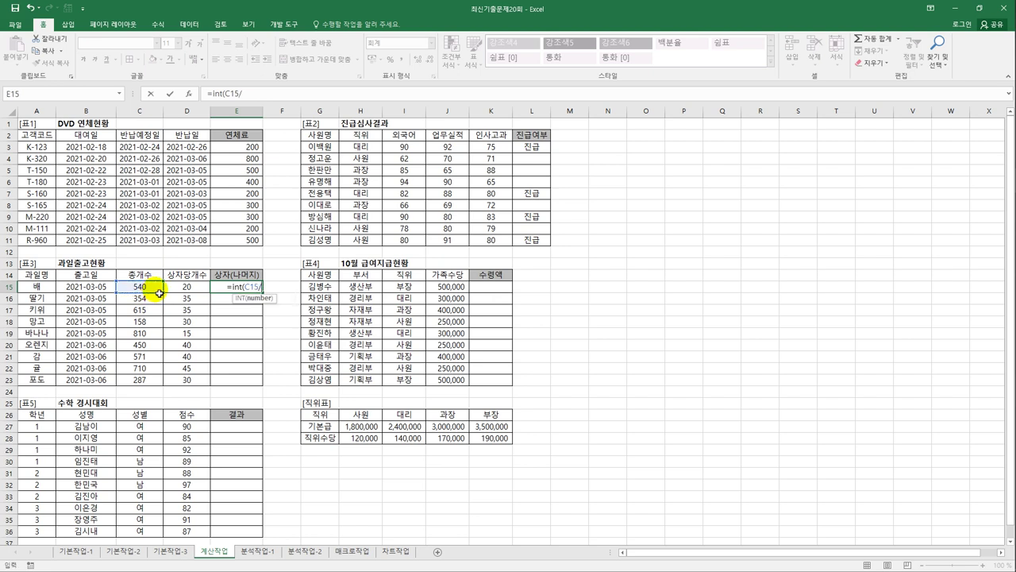
pyautogui.click(178, 291)
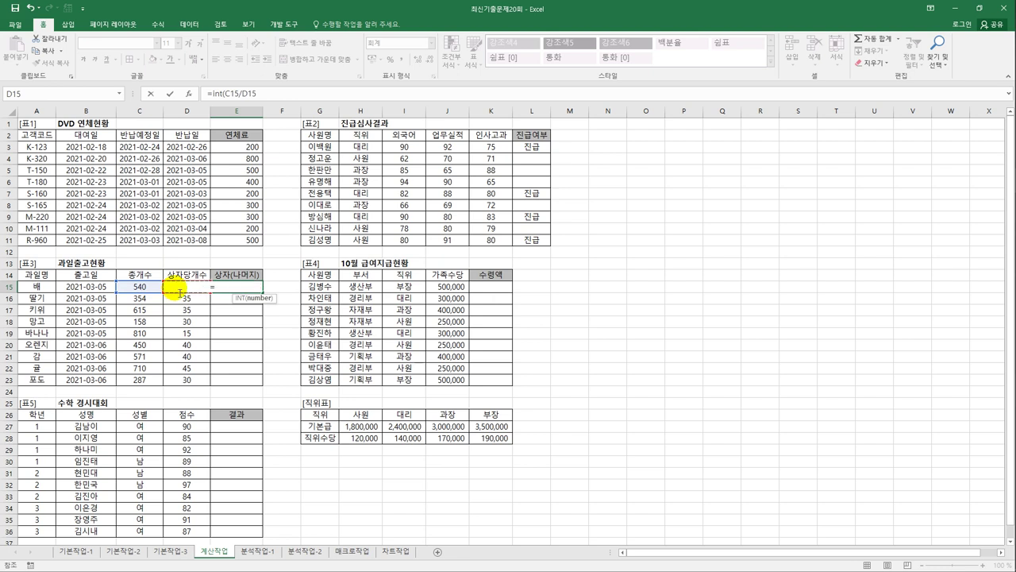
pyautogui.hotkey('ctrl', 'Return')
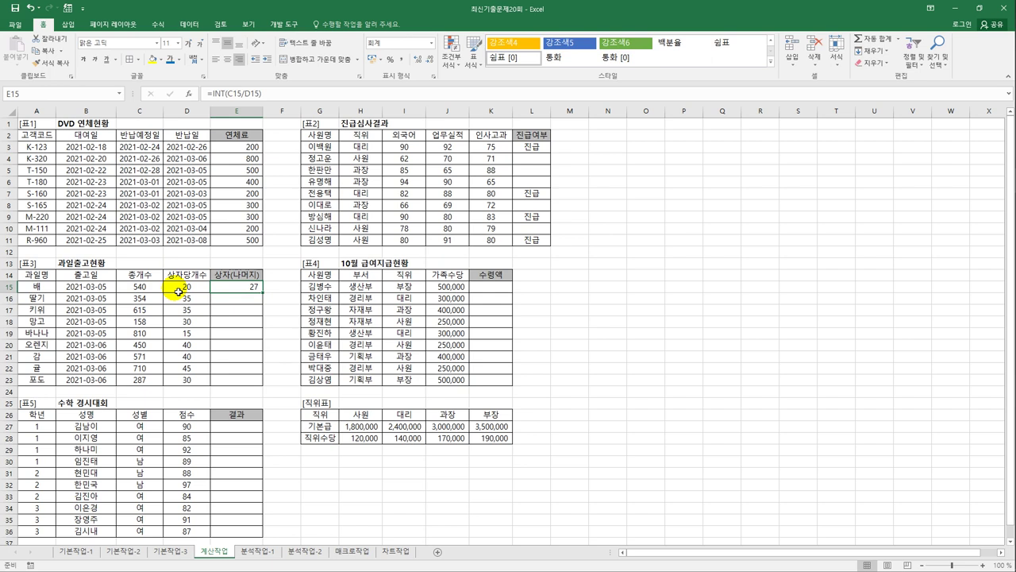
# Step: Extend the E15 formula with &"("&MOD(C15,D15) to append an opening parenthesis and the remainder after the box count
pyautogui.click(270, 101)
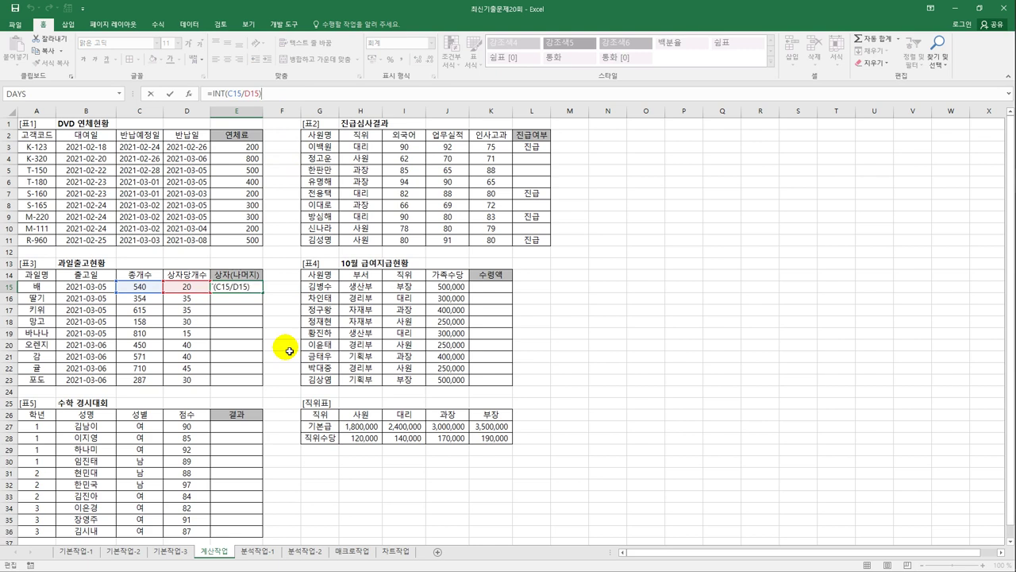
pyautogui.write('&"("&mod')
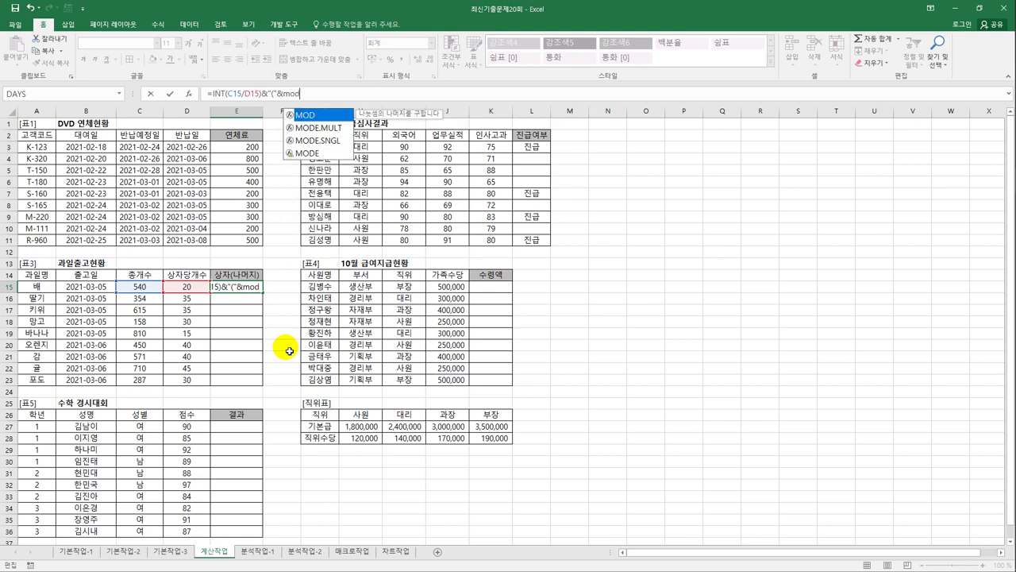
pyautogui.press('Tab')
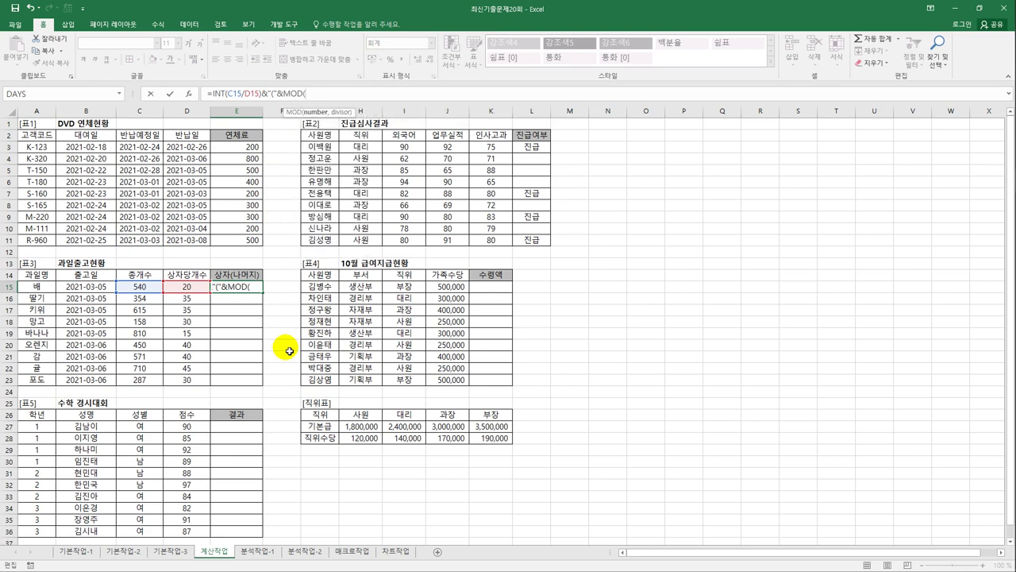
pyautogui.click(135, 288)
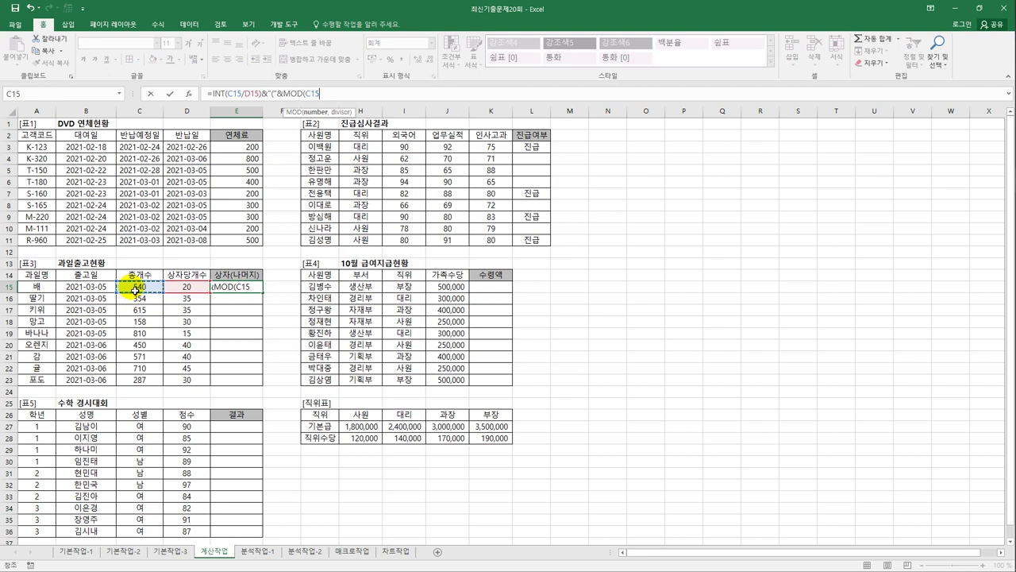
pyautogui.write(',')
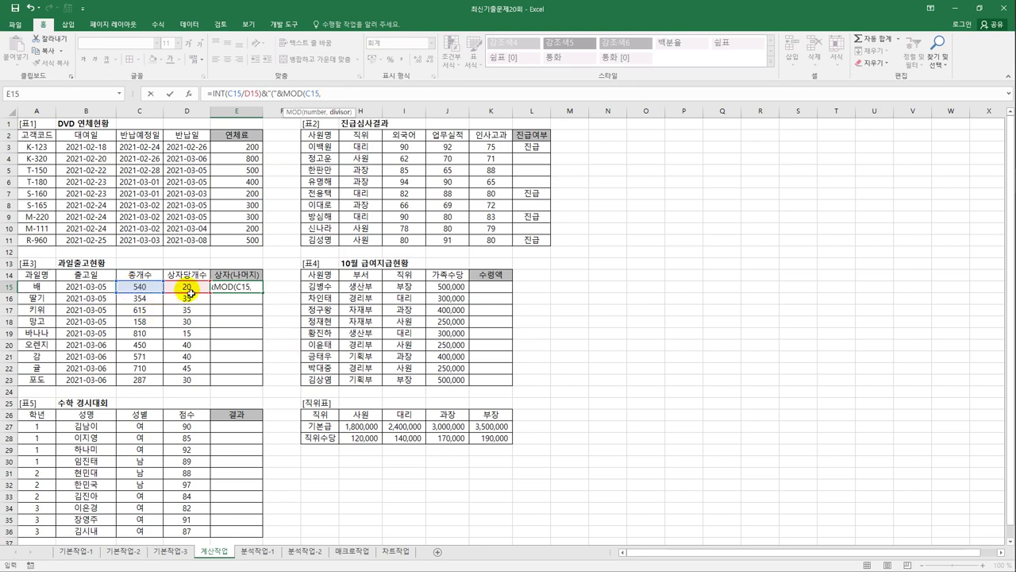
pyautogui.click(190, 293)
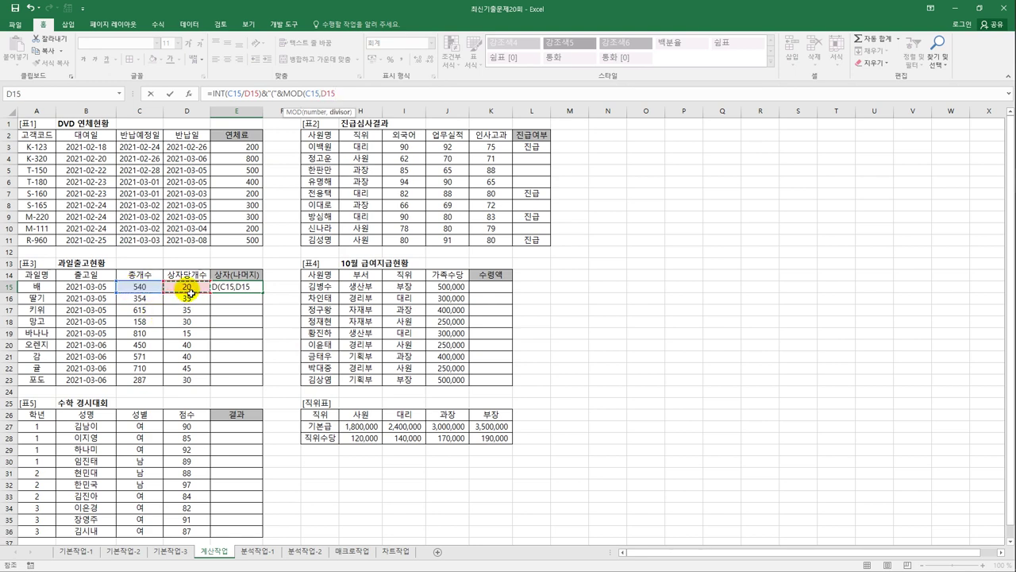
pyautogui.write(')')
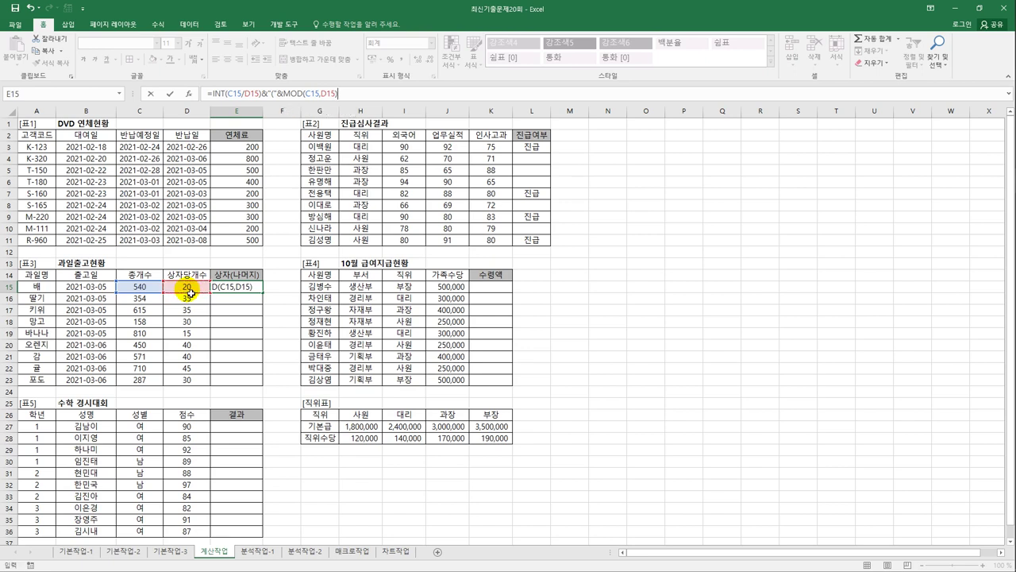
# Step: Finish the E15 formula with &")" and fill it down through E23
pyautogui.write('&")"')
pyautogui.hotkey('ctrl', 'Return')
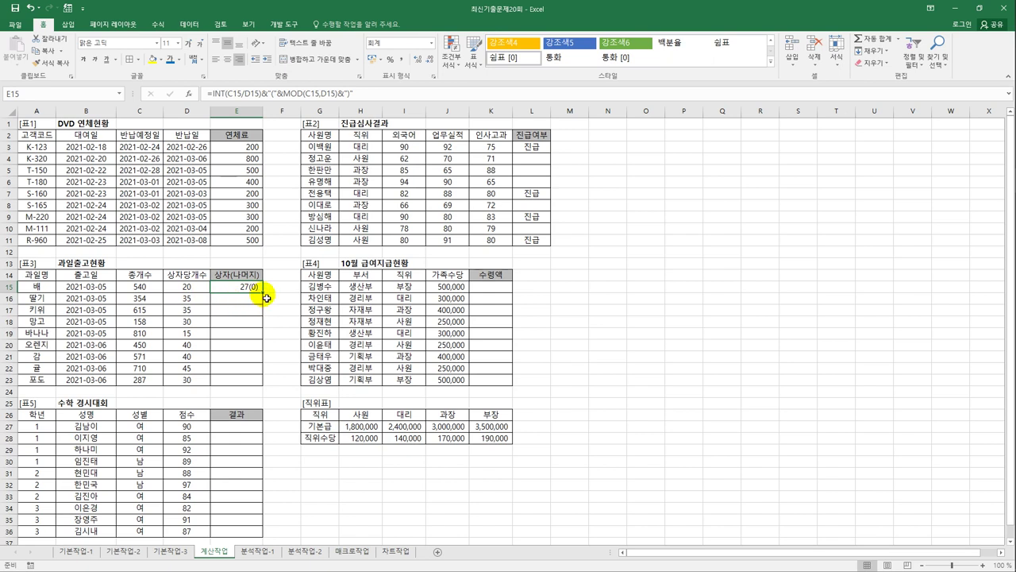
pyautogui.moveTo(265, 297); pyautogui.dragTo(263, 386)
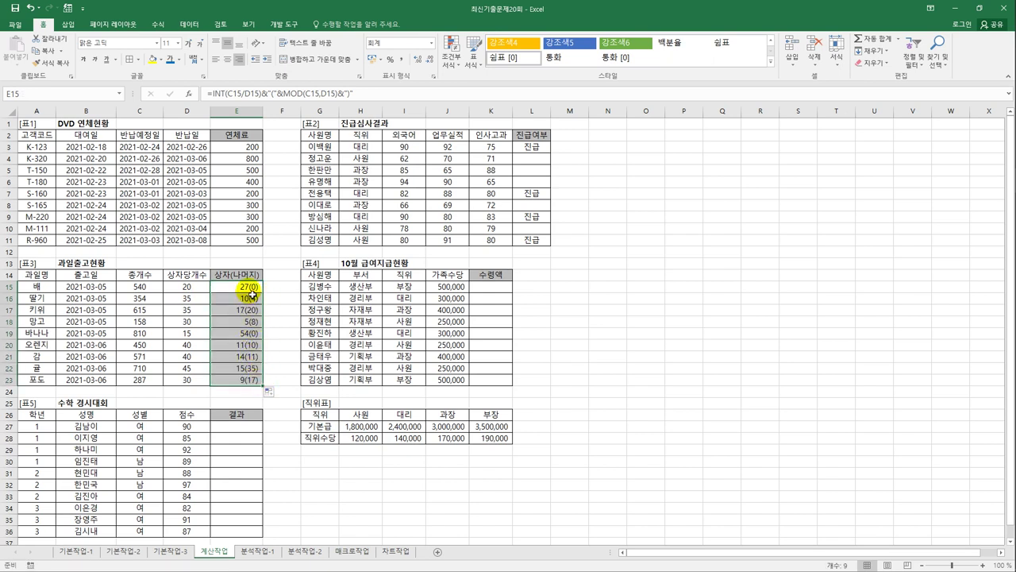
pyautogui.click(251, 381)
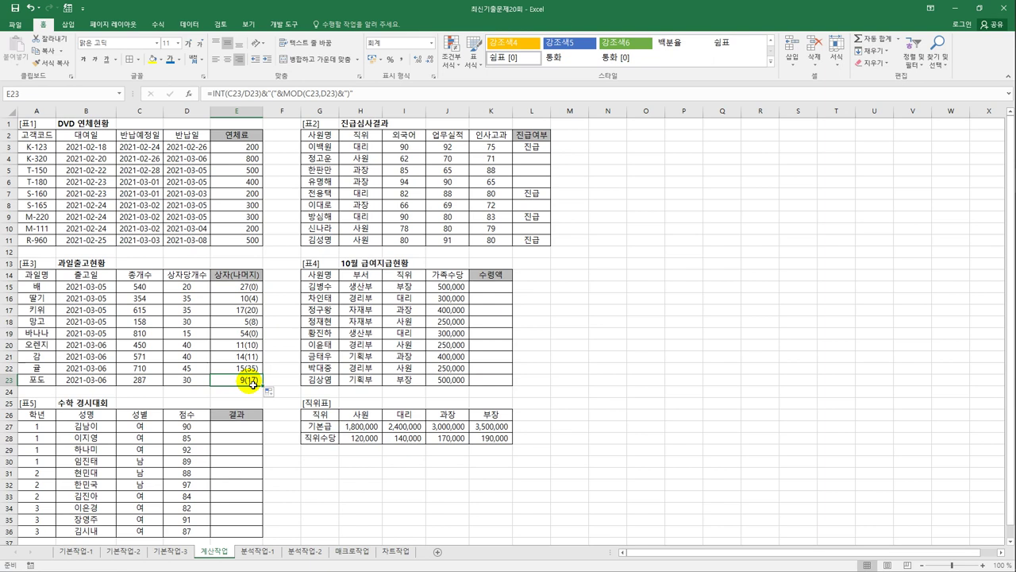
# Step: Examine how the 직위 and 가족수당 columns in 표4 relate to the 기본급 and 직위수당 rows of 직위표
pyautogui.click(485, 292)
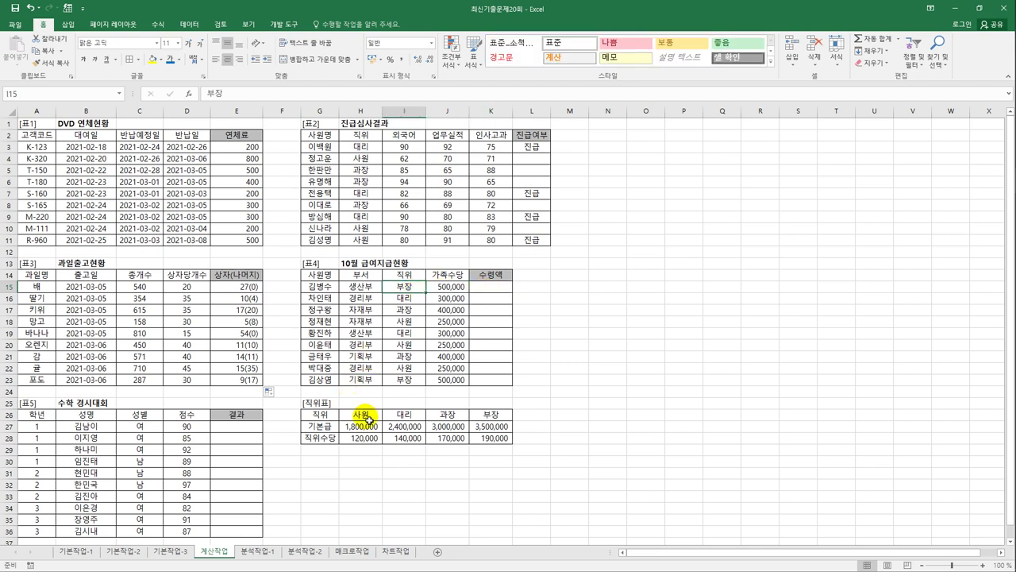
pyautogui.moveTo(363, 414); pyautogui.dragTo(491, 447)
pyautogui.click(487, 291)
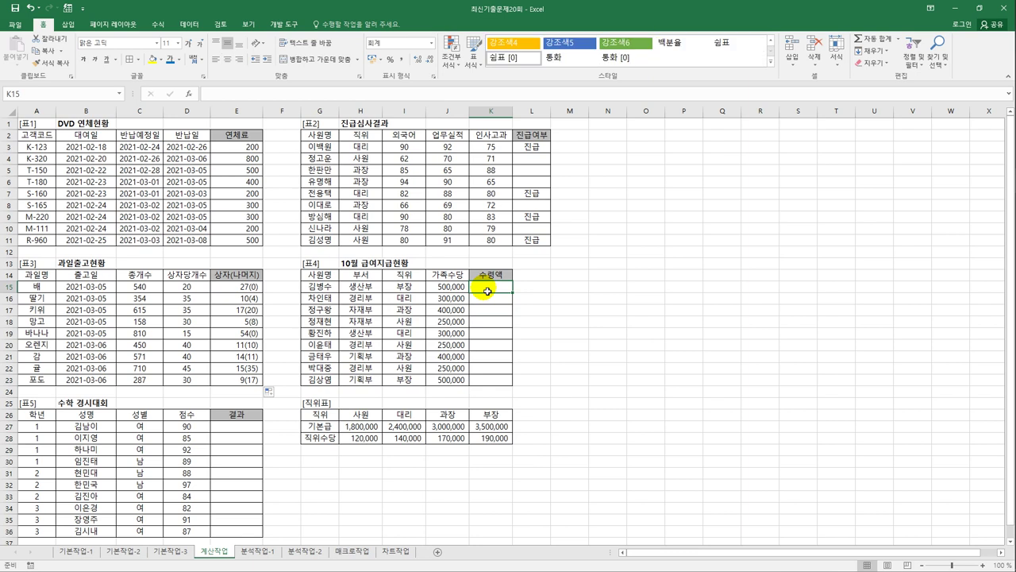
pyautogui.click(369, 427)
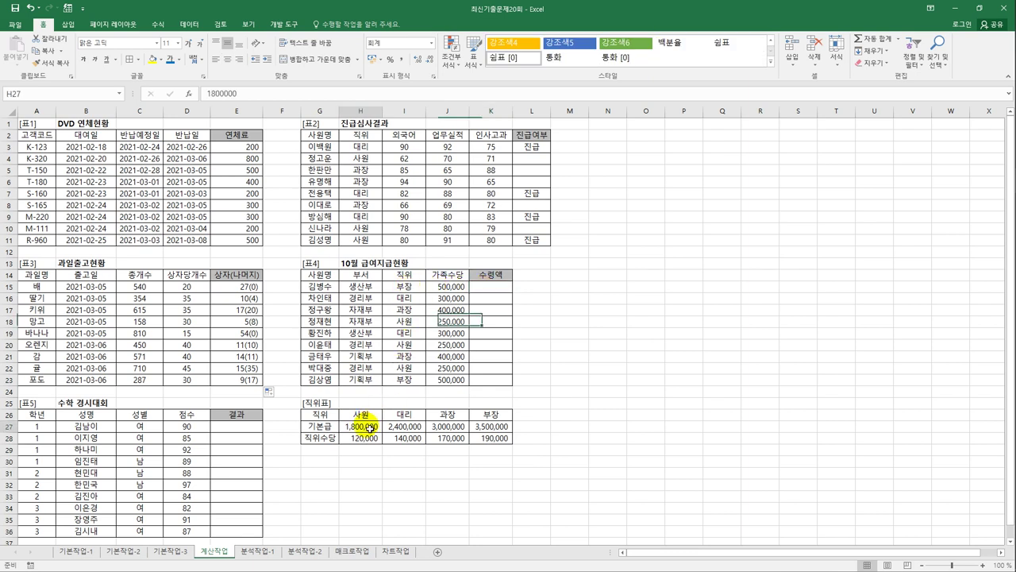
pyautogui.click(365, 438)
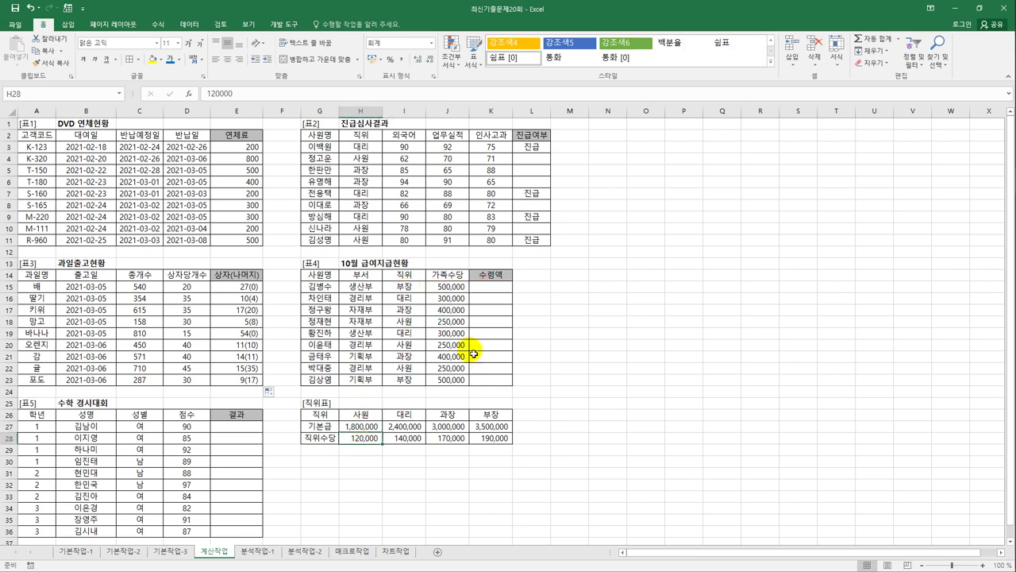
pyautogui.click(448, 287)
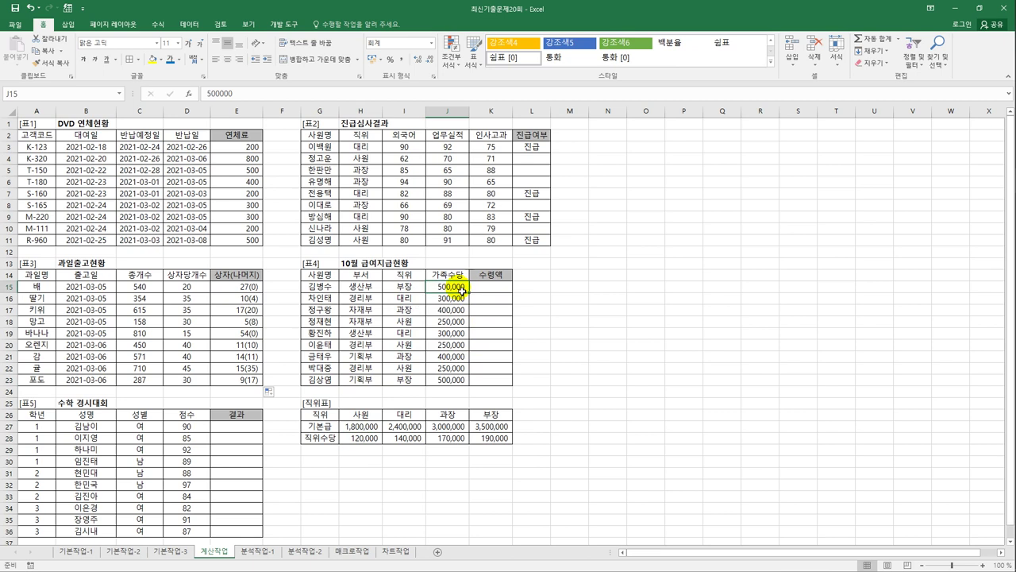
pyautogui.moveTo(363, 414); pyautogui.dragTo(485, 414)
pyautogui.click(364, 429)
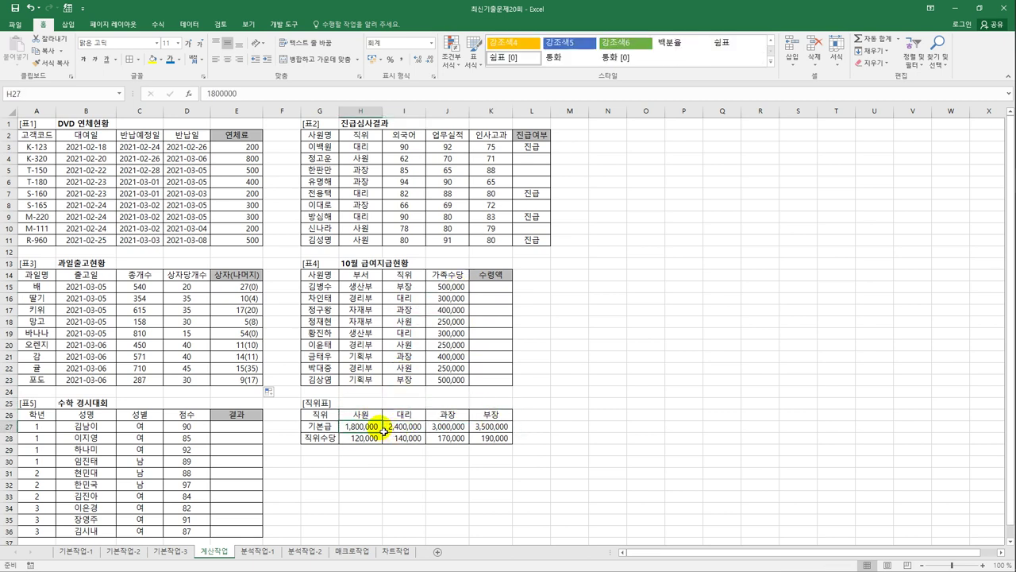
pyautogui.click(367, 439)
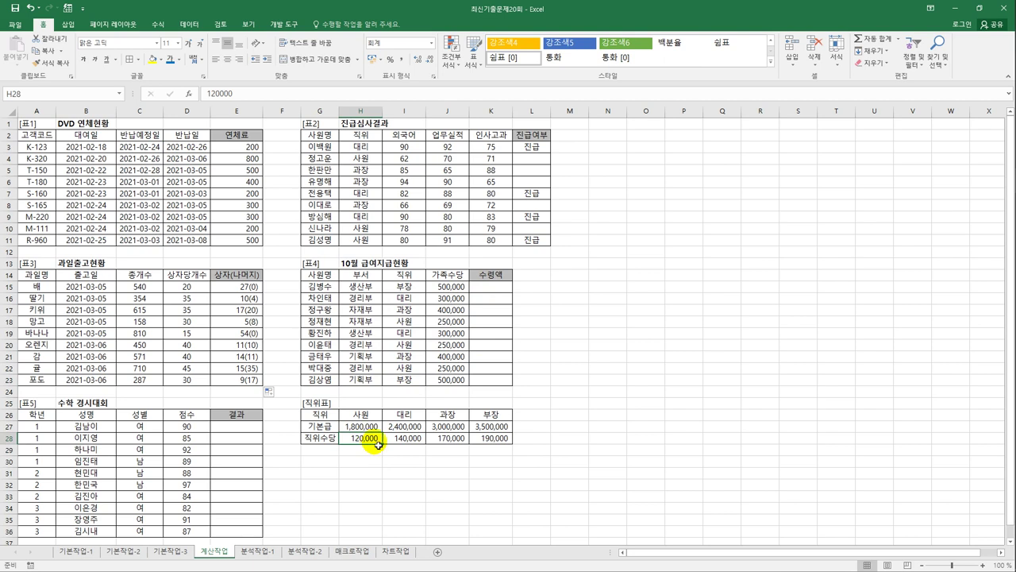
# Step: In K15 under 수령액, start the formula with =HLOOKUP(I15,$H$26:$K$28,2,FALSE to look up the 기본급 by 직위
pyautogui.click(486, 292)
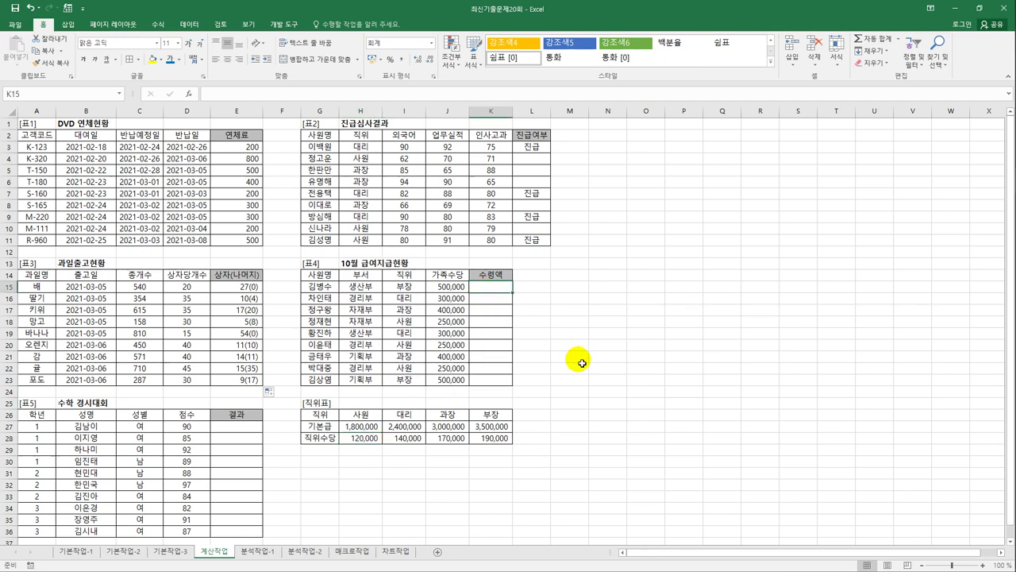
pyautogui.write('=')
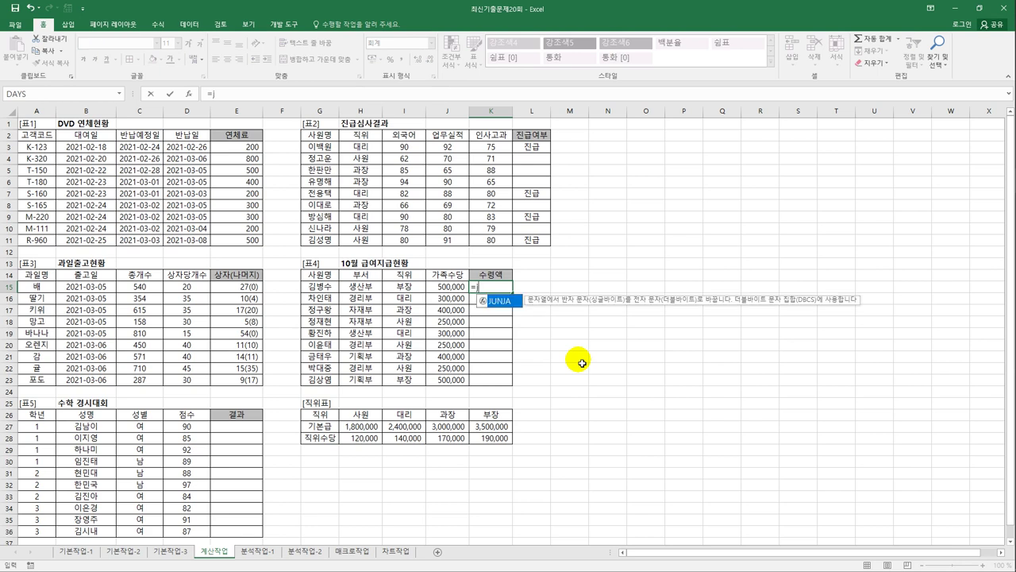
pyautogui.write('h')
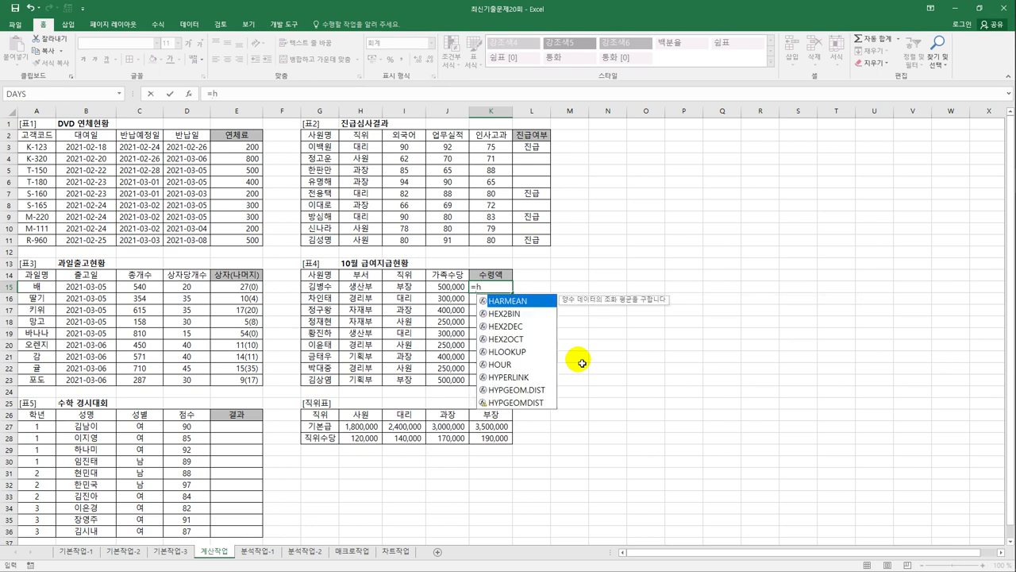
pyautogui.doubleClick(502, 351)
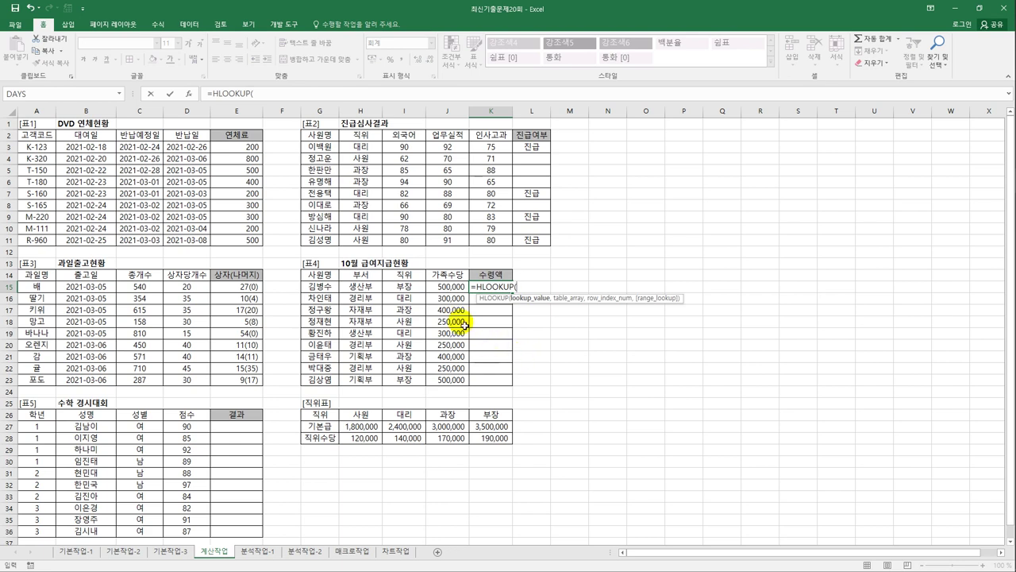
pyautogui.click(420, 290)
pyautogui.write(',')
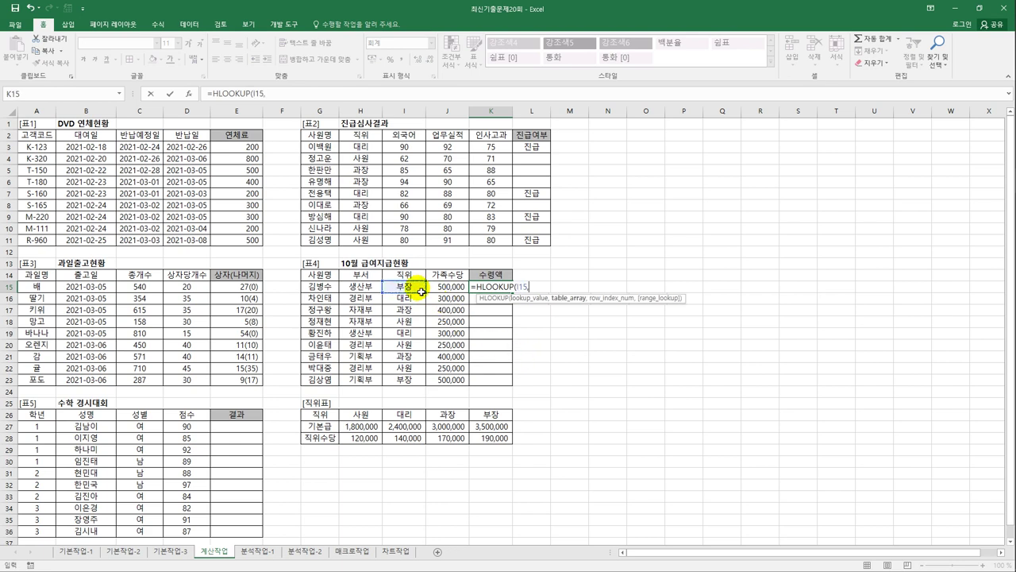
pyautogui.moveTo(358, 415); pyautogui.dragTo(485, 439)
pyautogui.press('F4')
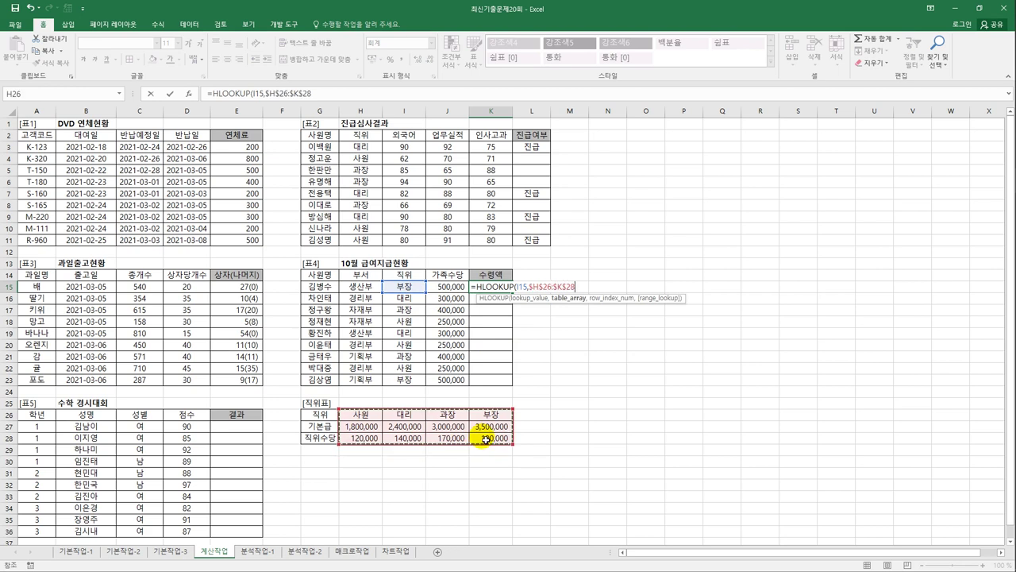
pyautogui.write(',')
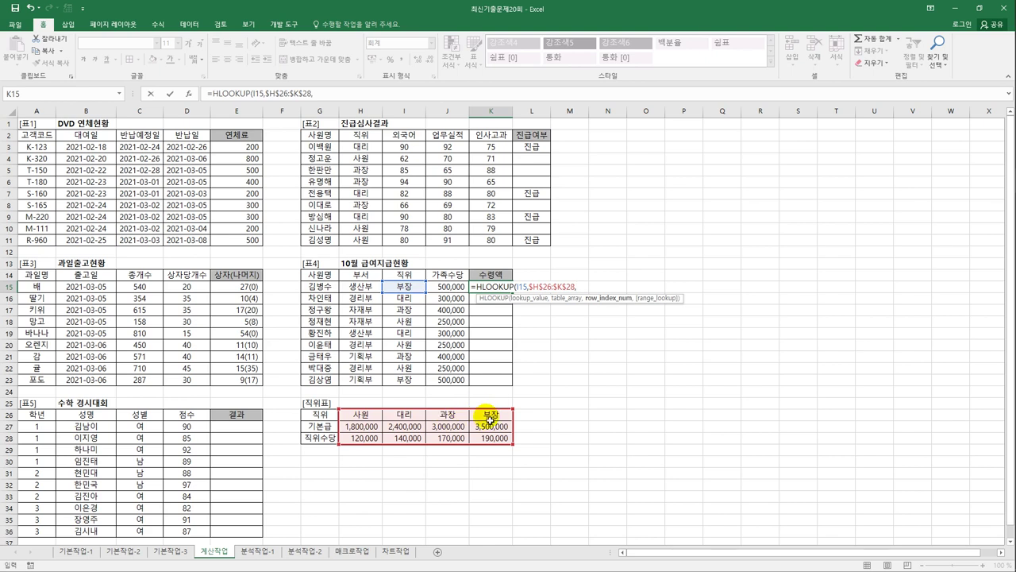
pyautogui.write('2')
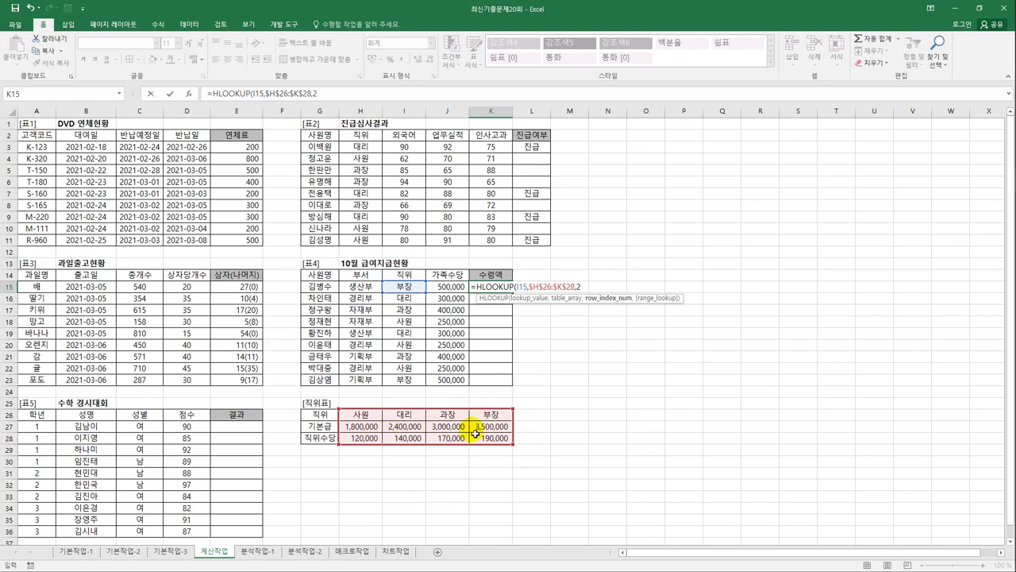
pyautogui.write(',')
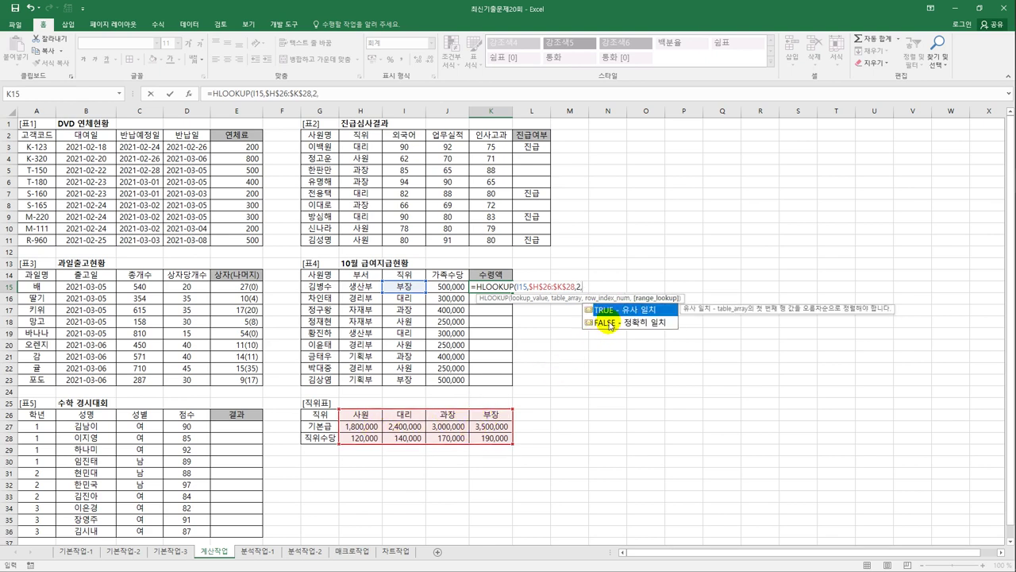
pyautogui.doubleClick(610, 322)
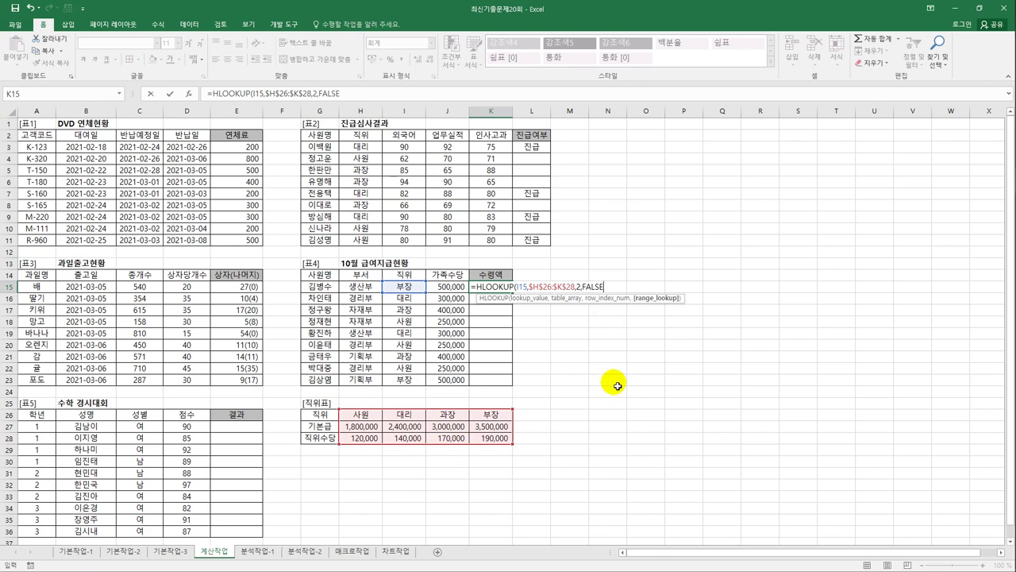
# Step: Extend the K15 formula with )+HLOOKUP(I15,$H$26:$K$28,3,FALSE to add the 직위수당 looked up by 직위
pyautogui.write(')+')
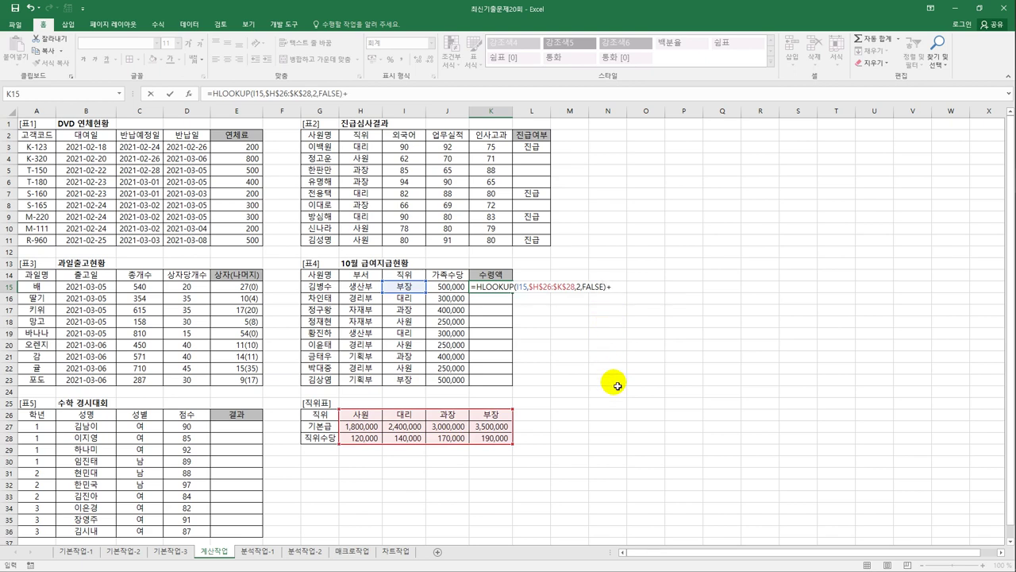
pyautogui.write('h')
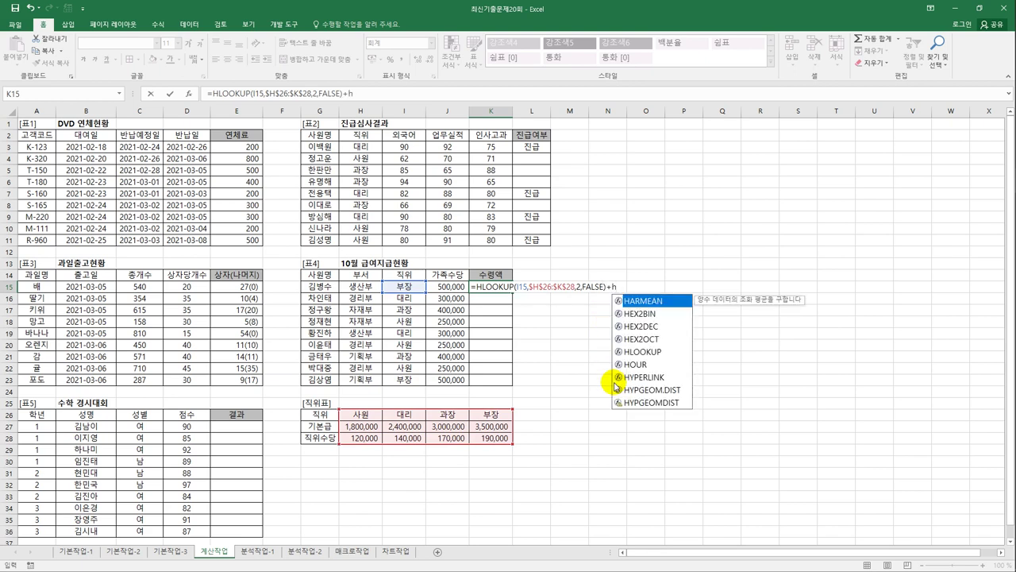
pyautogui.doubleClick(635, 351)
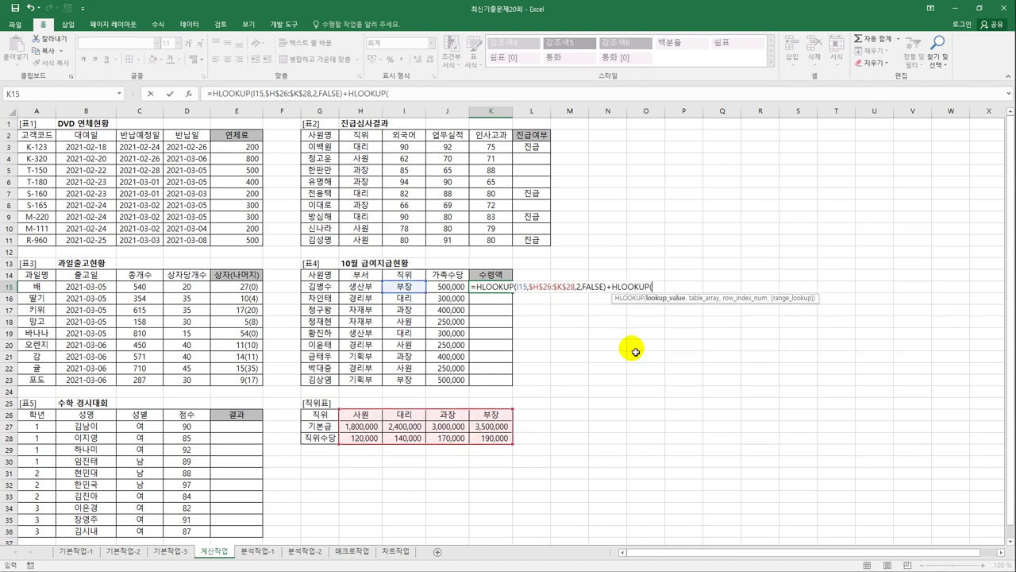
pyautogui.click(410, 290)
pyautogui.write(',')
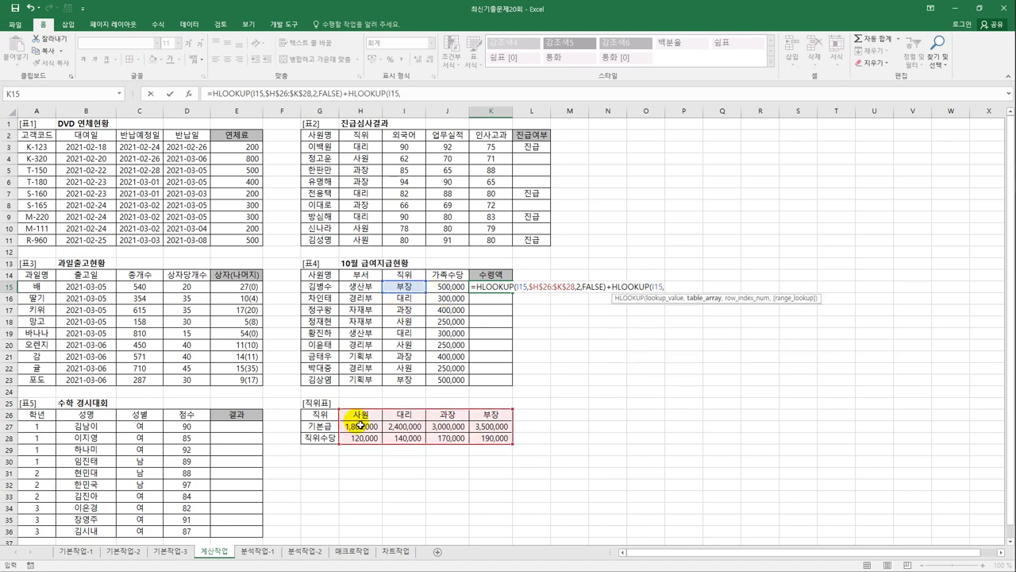
pyautogui.moveTo(352, 414); pyautogui.dragTo(495, 441)
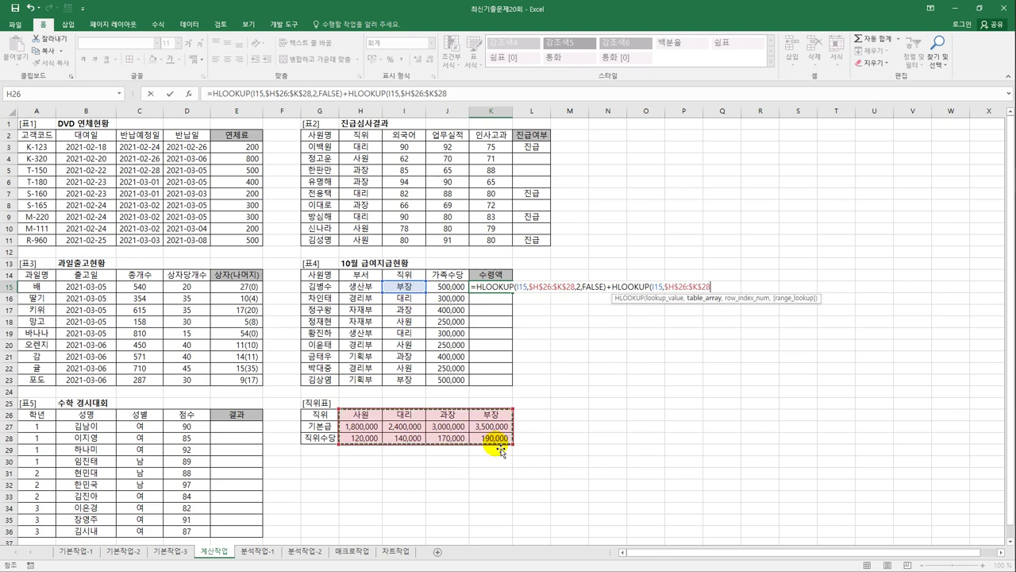
pyautogui.write(',3')
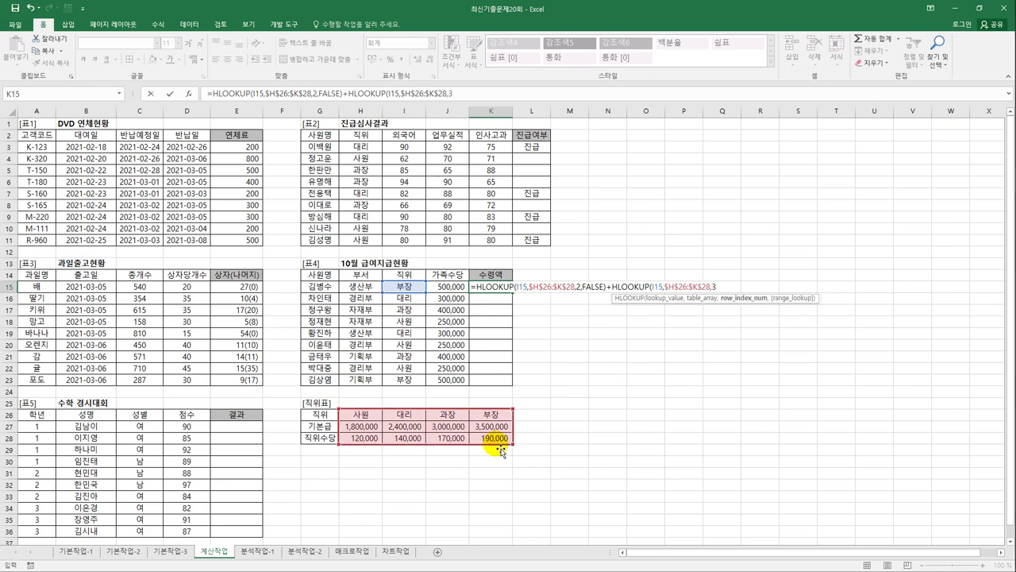
pyautogui.write(',')
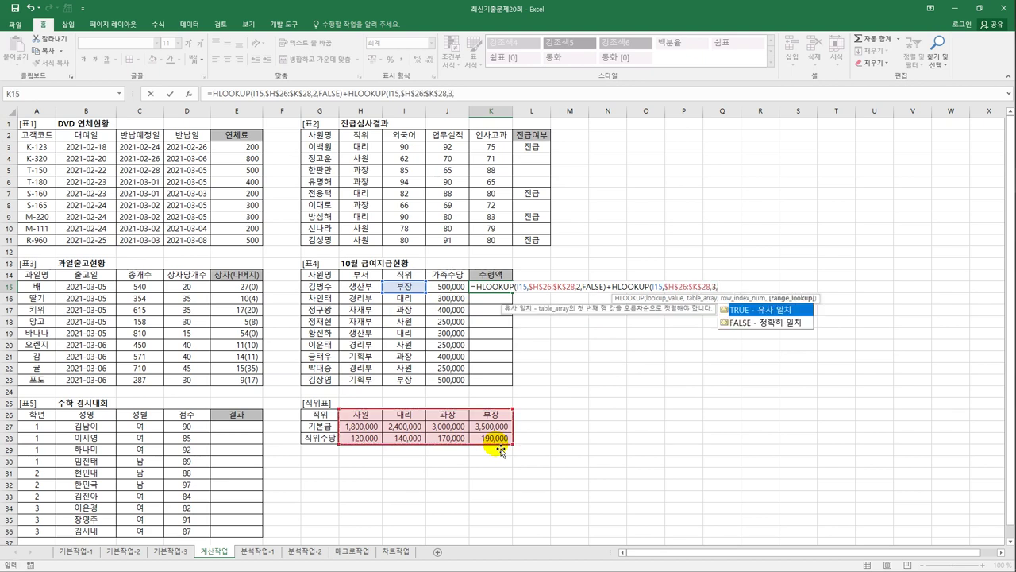
pyautogui.doubleClick(759, 328)
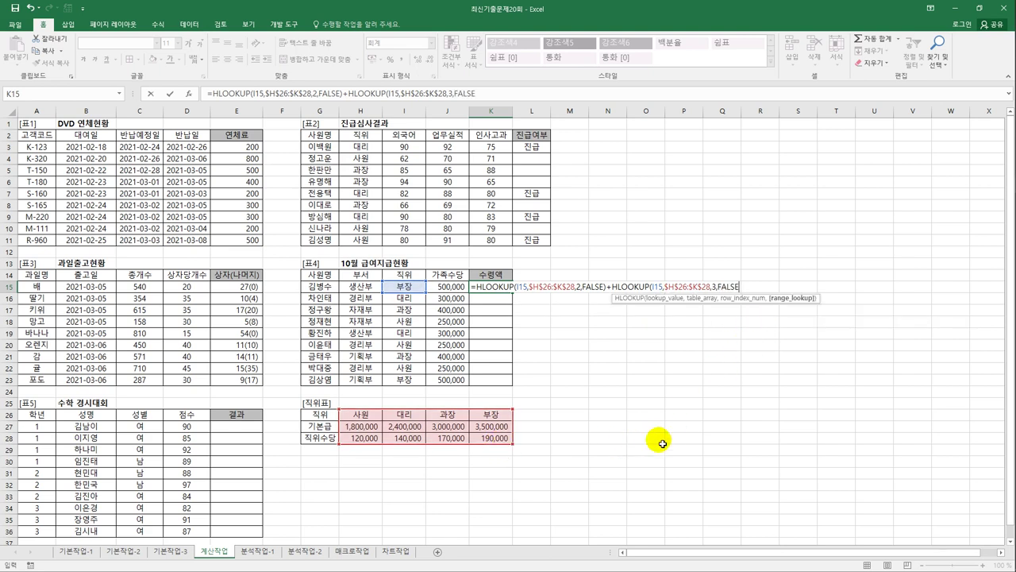
# Step: Finish the K15 formula with )+J15 to add the 가족수당, and fill it down through K23
pyautogui.write(')+')
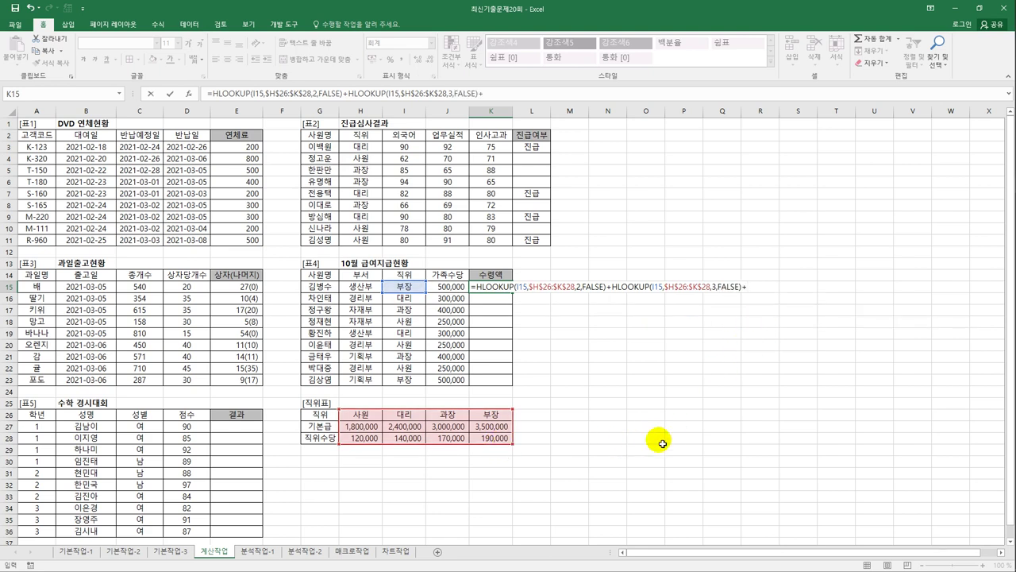
pyautogui.click(457, 290)
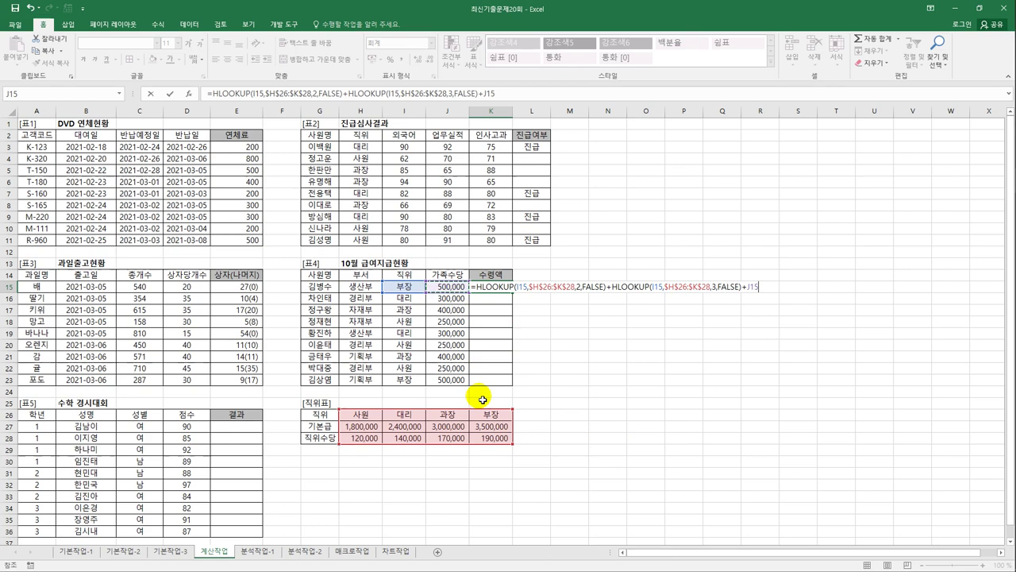
pyautogui.press('Return')
pyautogui.click(506, 290)
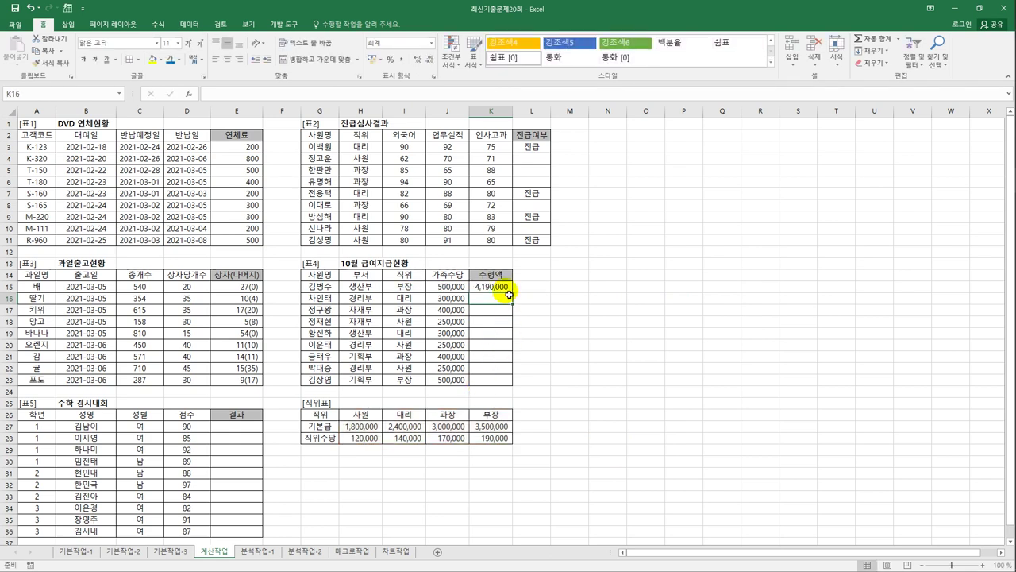
pyautogui.moveTo(514, 295); pyautogui.dragTo(506, 392)
pyautogui.click(503, 381)
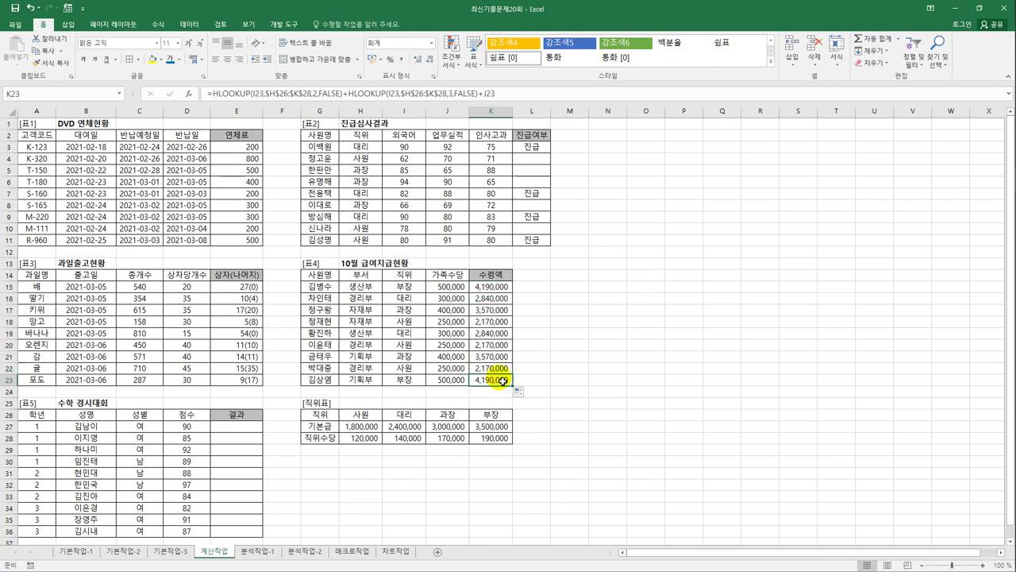
# Step: In E27 under 결과, enter =RANK.EQ(D27,$D$27:$D$36) to rank the 점수 values, and fill it down through E36
pyautogui.click(245, 429)
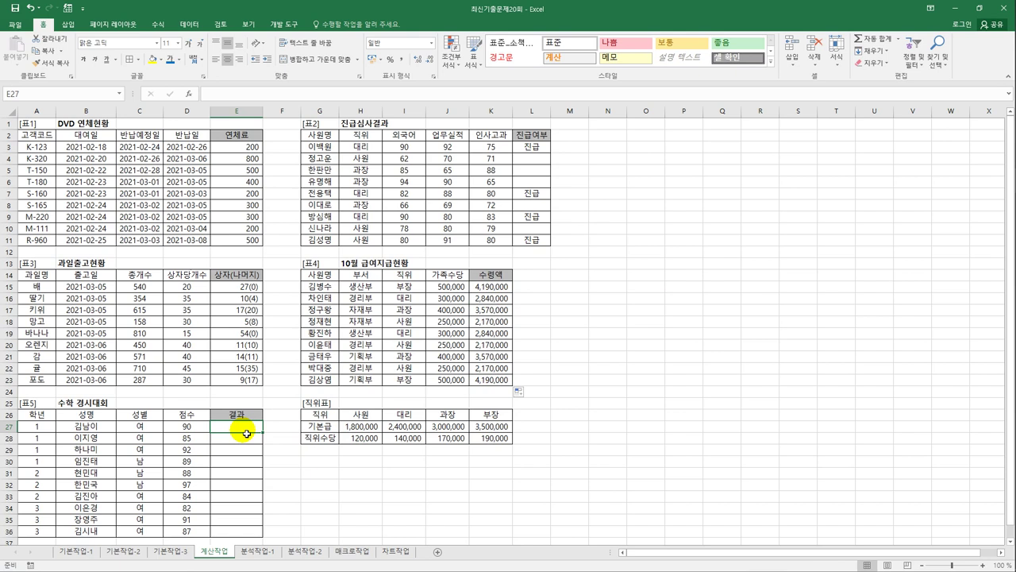
pyautogui.write('=ra')
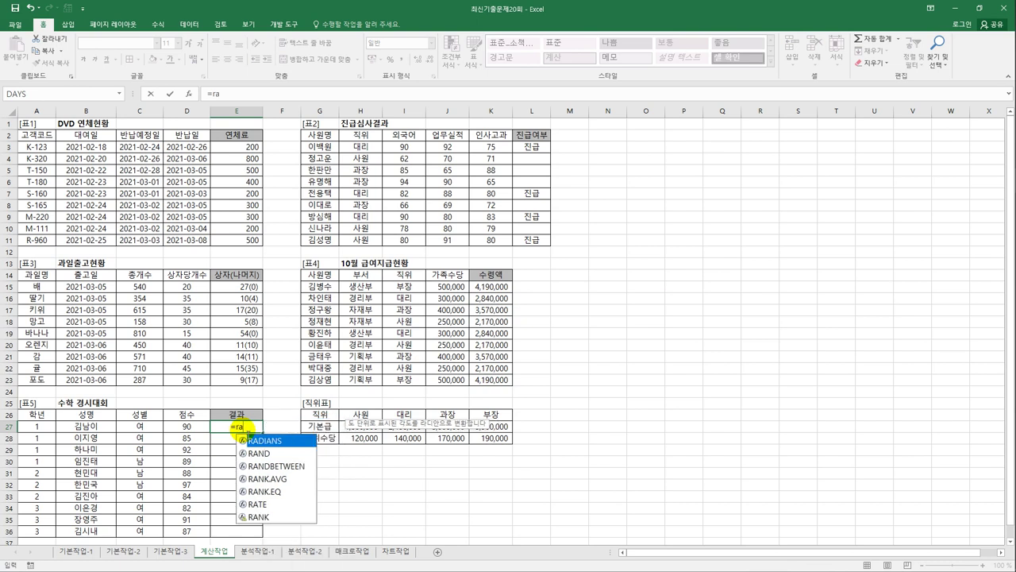
pyautogui.doubleClick(266, 491)
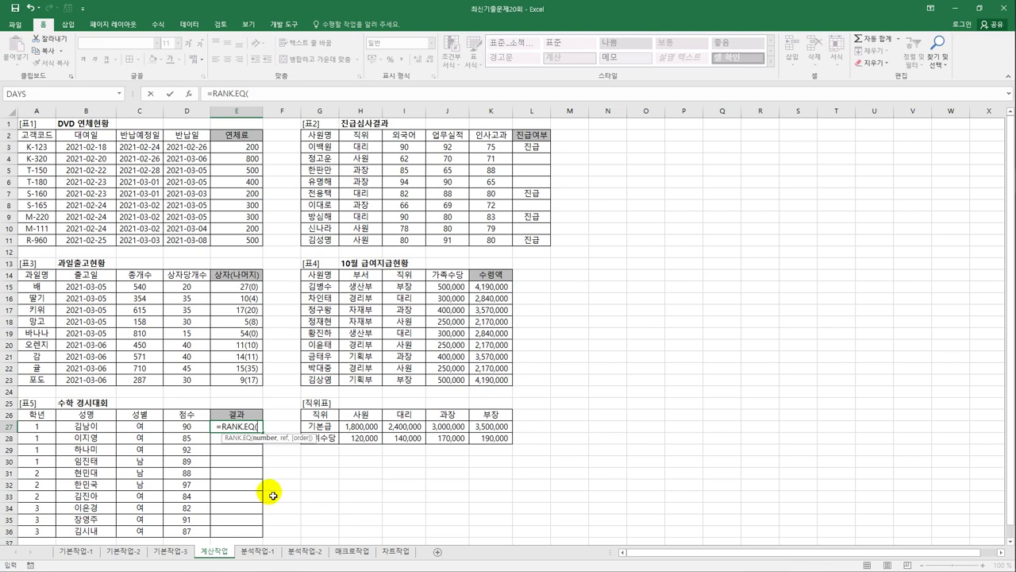
pyautogui.click(195, 430)
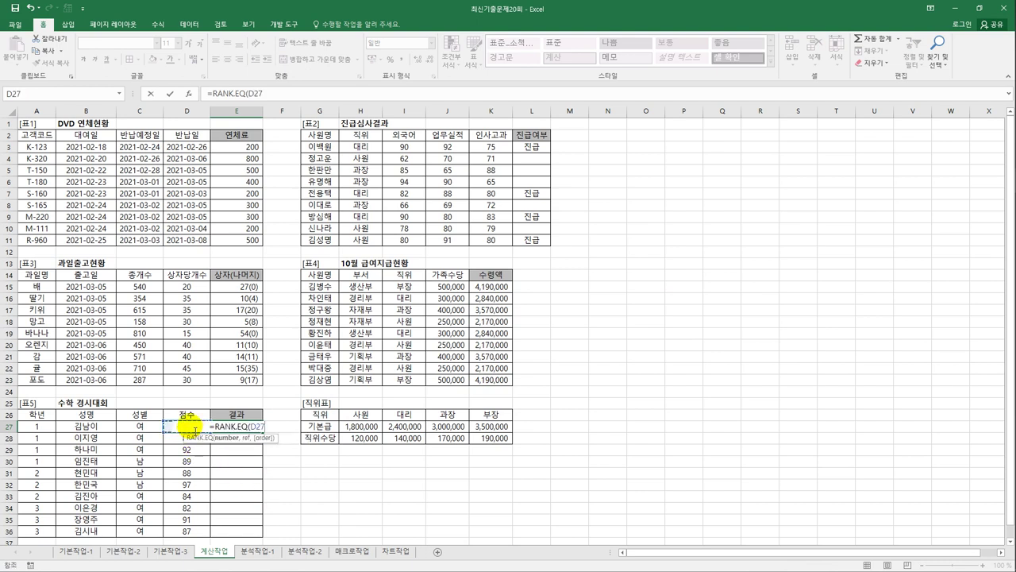
pyautogui.write(',')
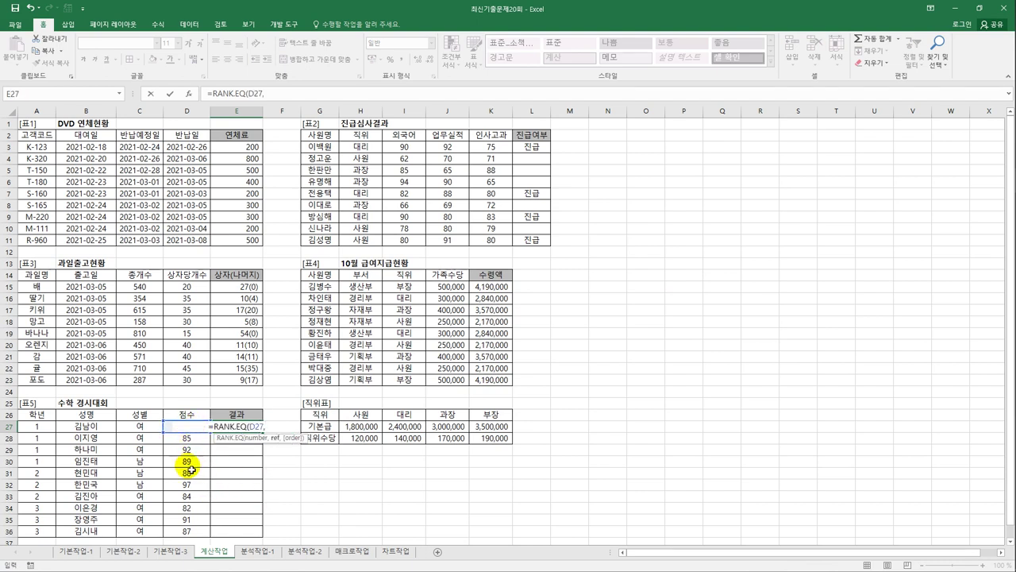
pyautogui.moveTo(196, 531); pyautogui.dragTo(195, 422)
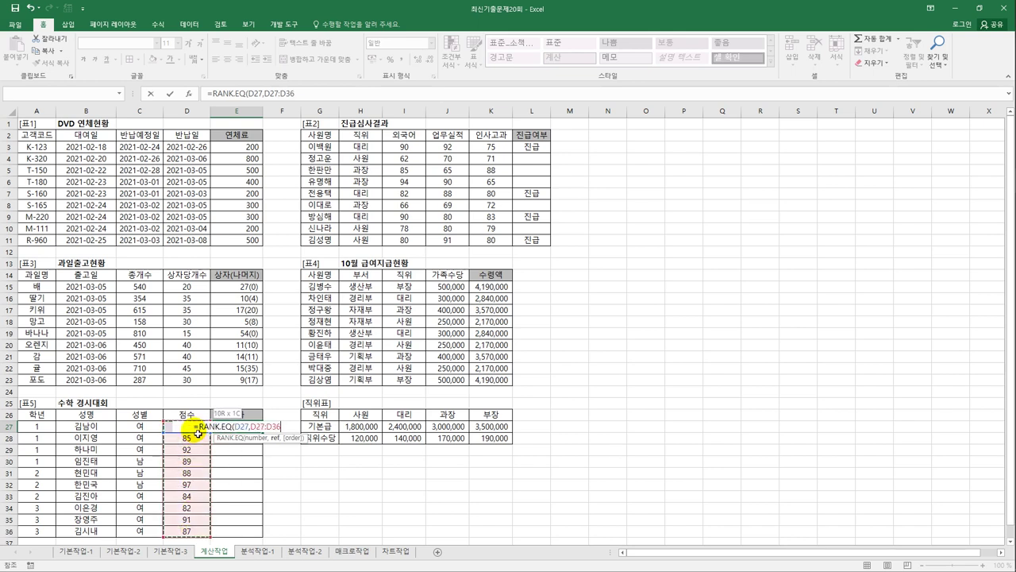
pyautogui.press('F4')
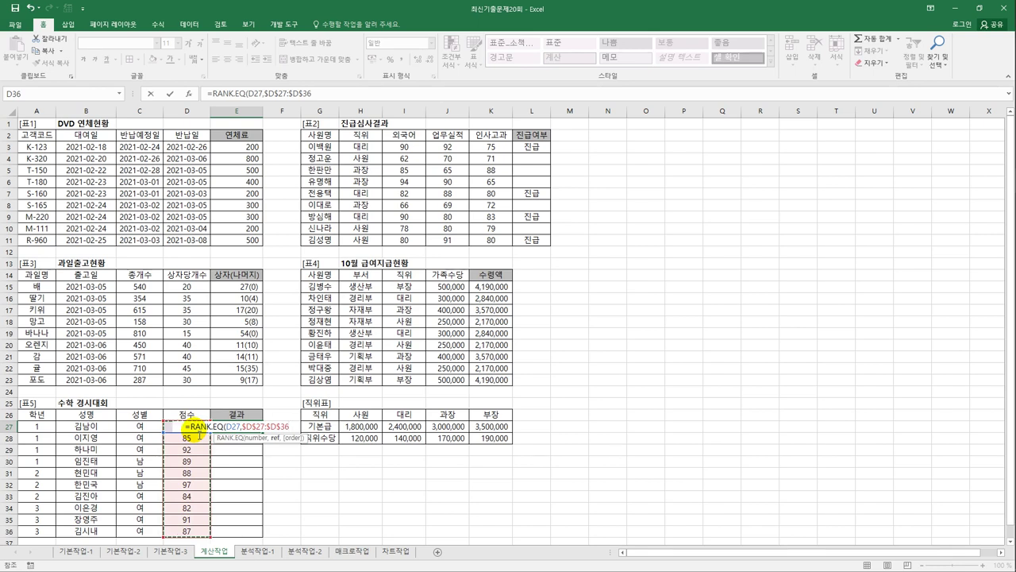
pyautogui.press('Return')
pyautogui.press('Up')
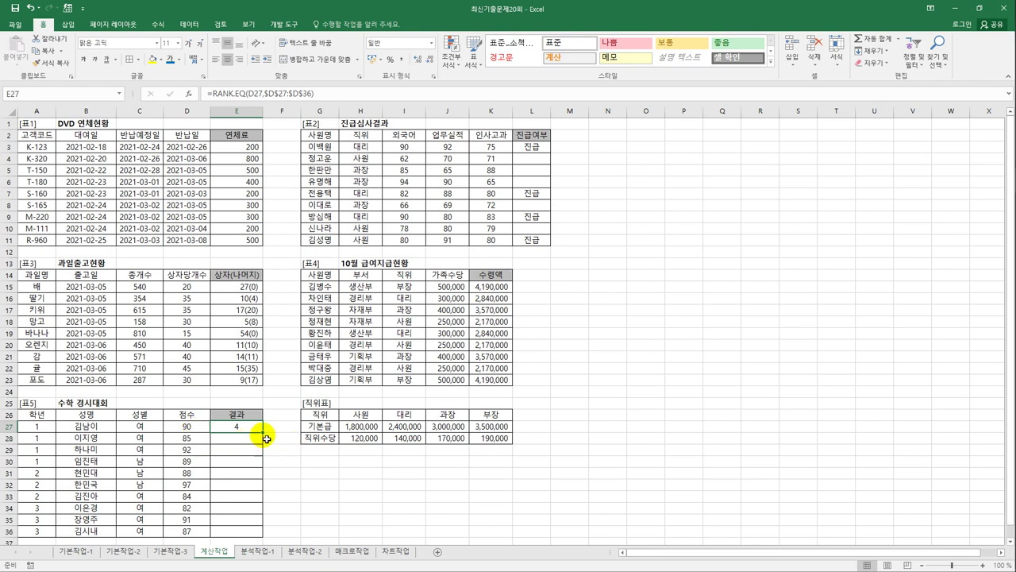
pyautogui.moveTo(262, 433); pyautogui.dragTo(254, 536)
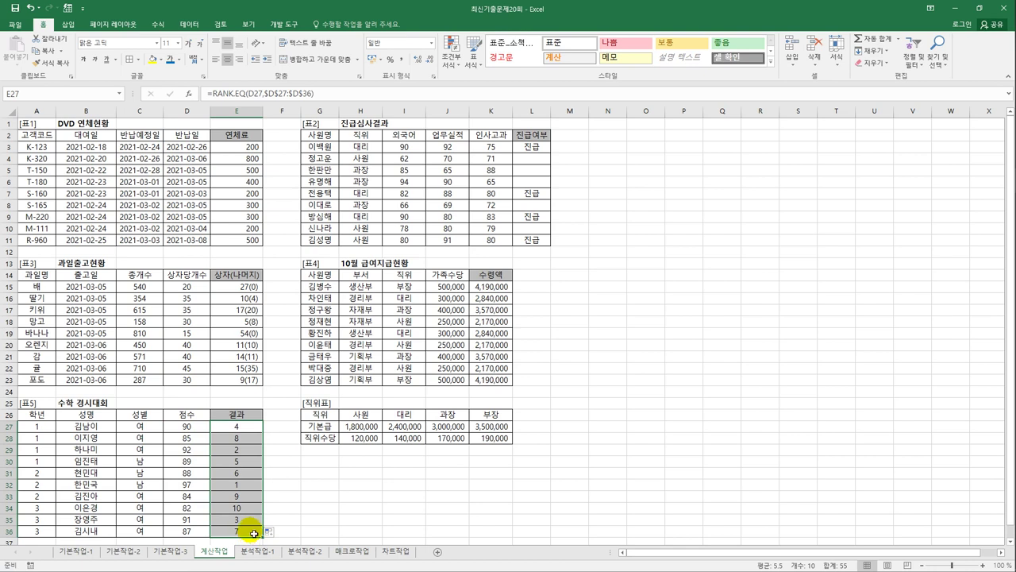
# Step: Wrap the E27 ranking in a CHOOSE function as its index number, and bring up the function's arguments for editing
pyautogui.click(242, 425)
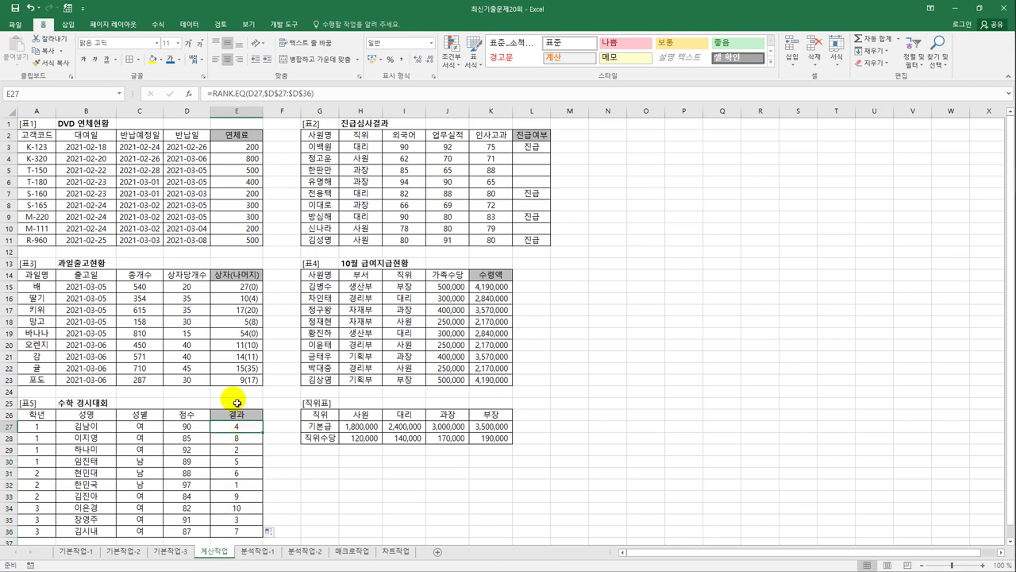
pyautogui.click(216, 97)
pyautogui.write('choo')
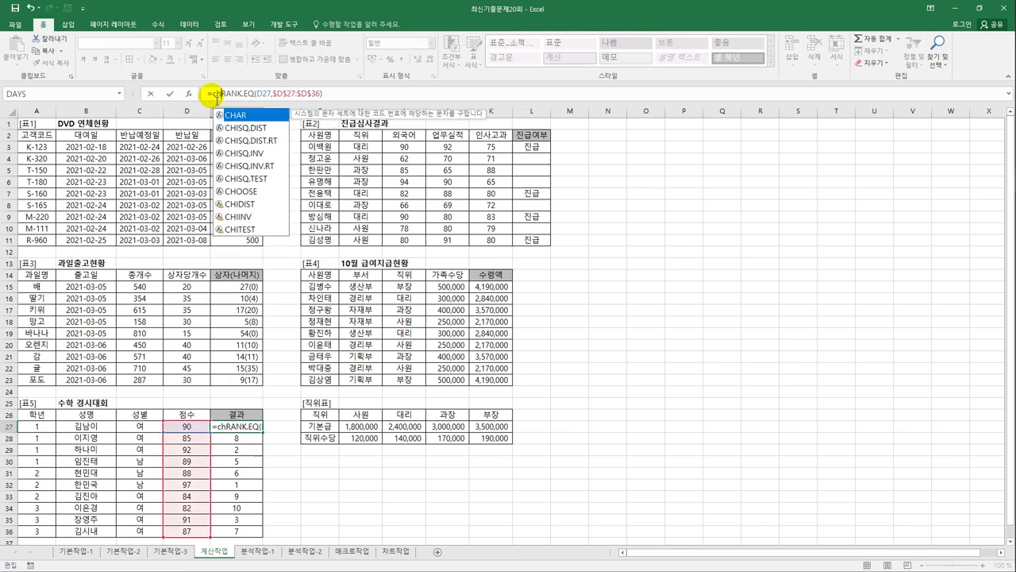
pyautogui.press('Tab')
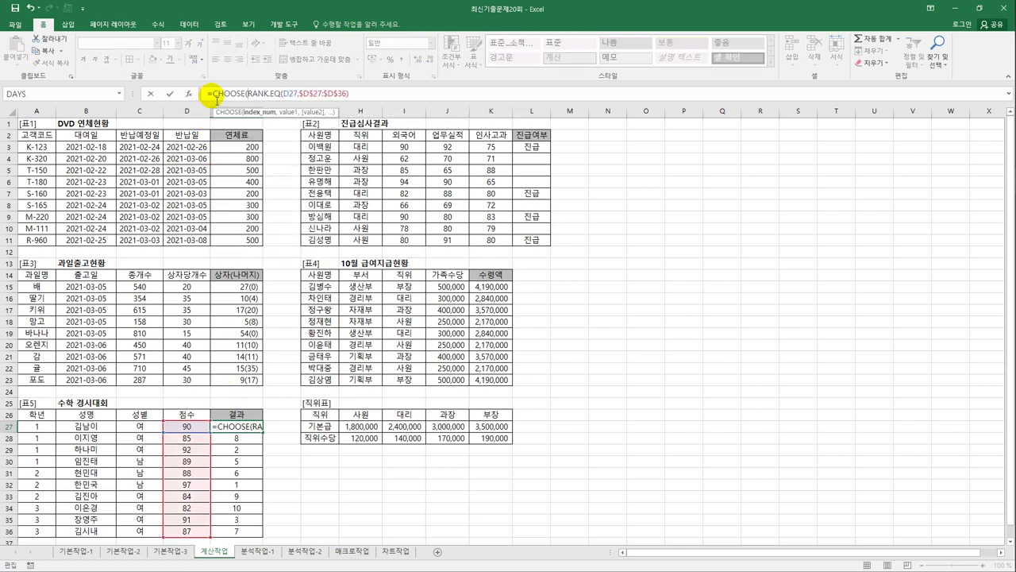
pyautogui.press('End')
pyautogui.write(',"')
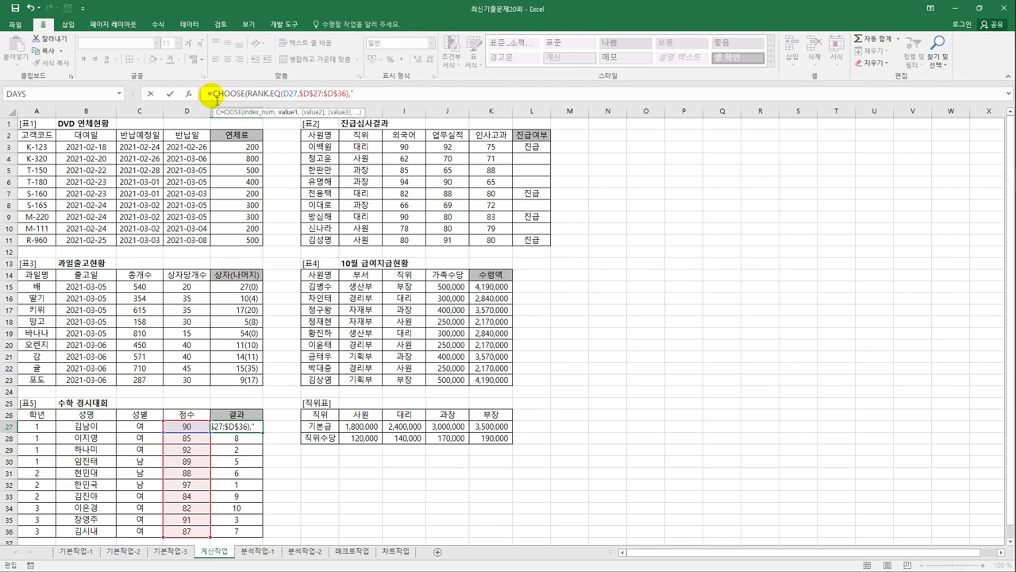
pyautogui.write('e')
pyautogui.press('BackSpace')
pyautogui.press('BackSpace')
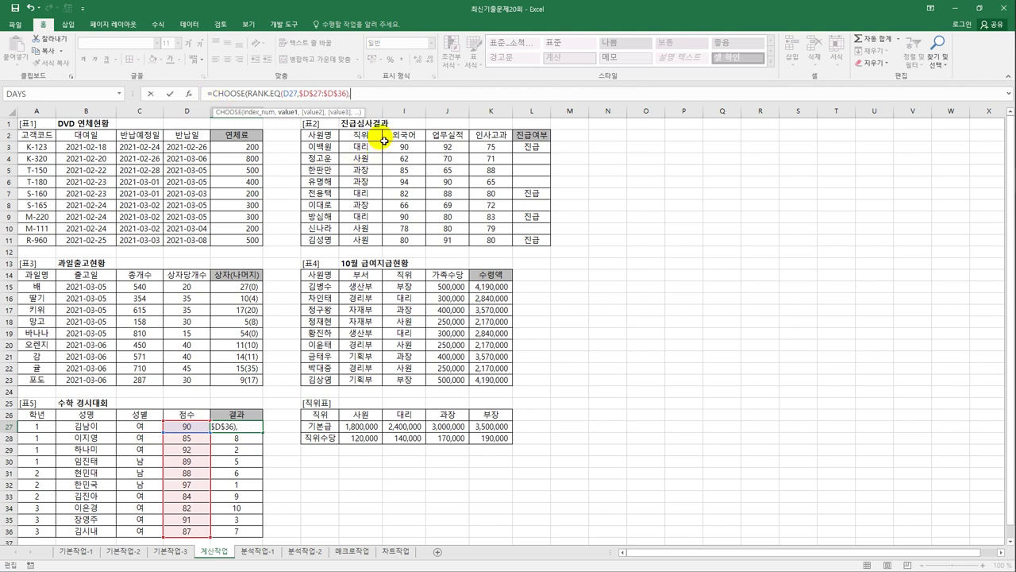
pyautogui.click(191, 95)
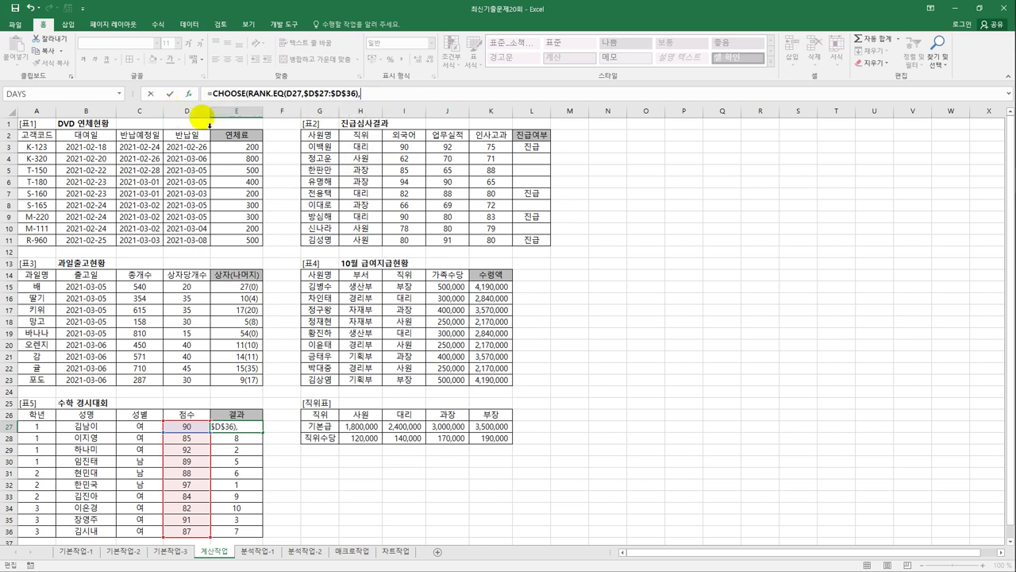
# Step: Set the CHOOSE values to 대상, 금상, 은상 and 동상 for ranks 1 to 4, and fill E27 down through E36
pyautogui.click(496, 209)
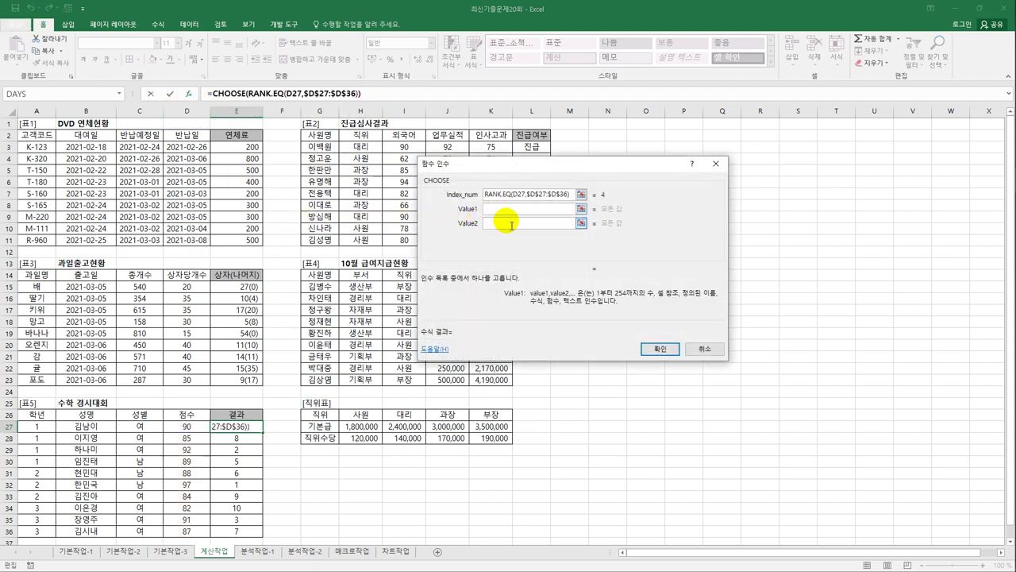
pyautogui.write('대상')
pyautogui.click(511, 223)
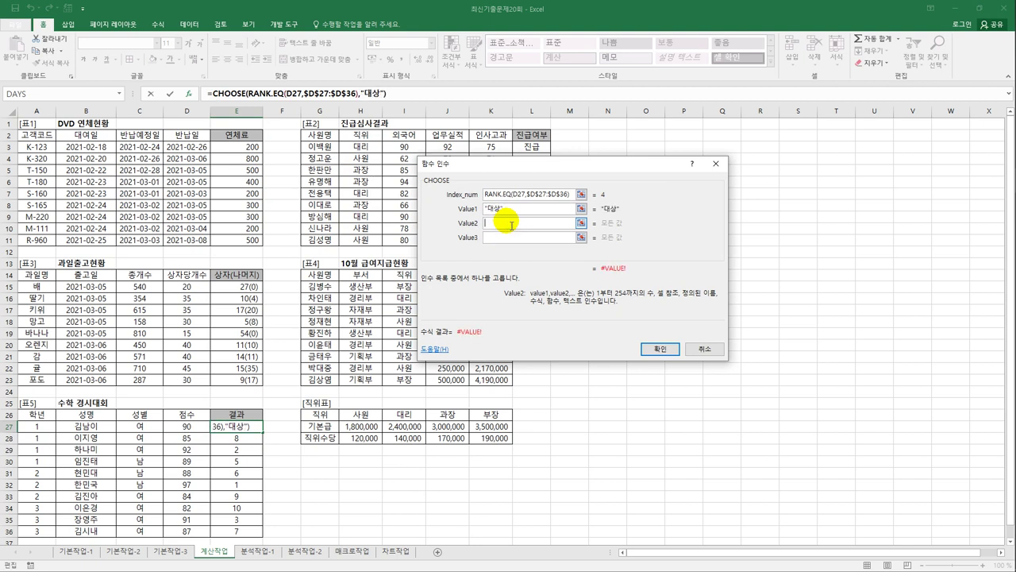
pyautogui.write('금상')
pyautogui.press('Tab')
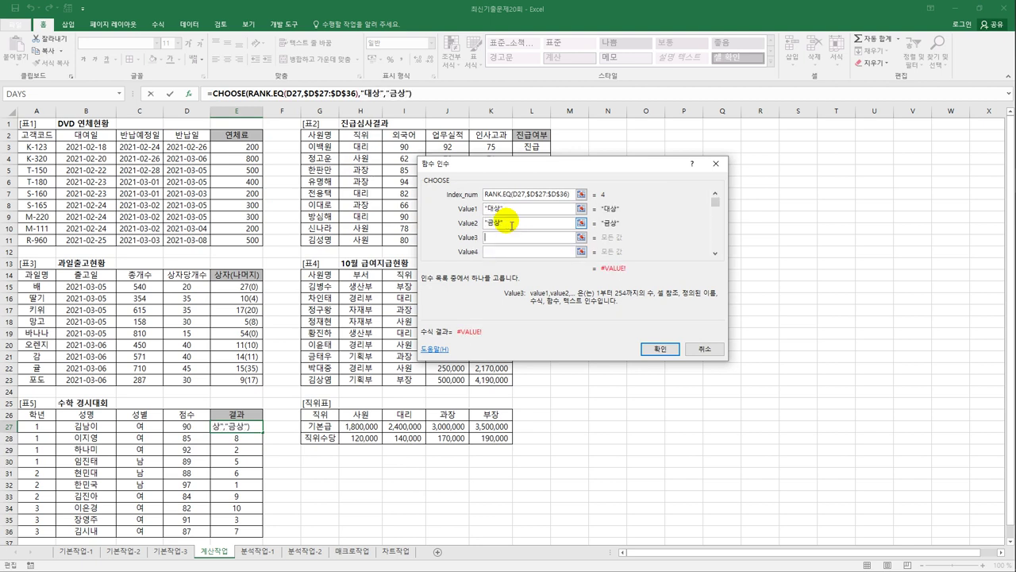
pyautogui.write('은상')
pyautogui.press('Tab')
pyautogui.write('동상')
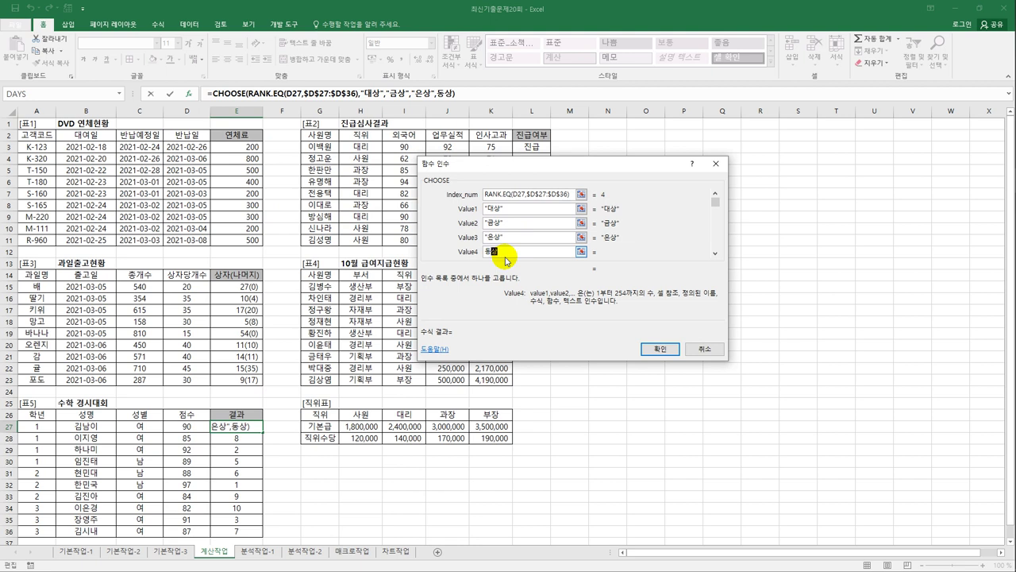
pyautogui.click(670, 350)
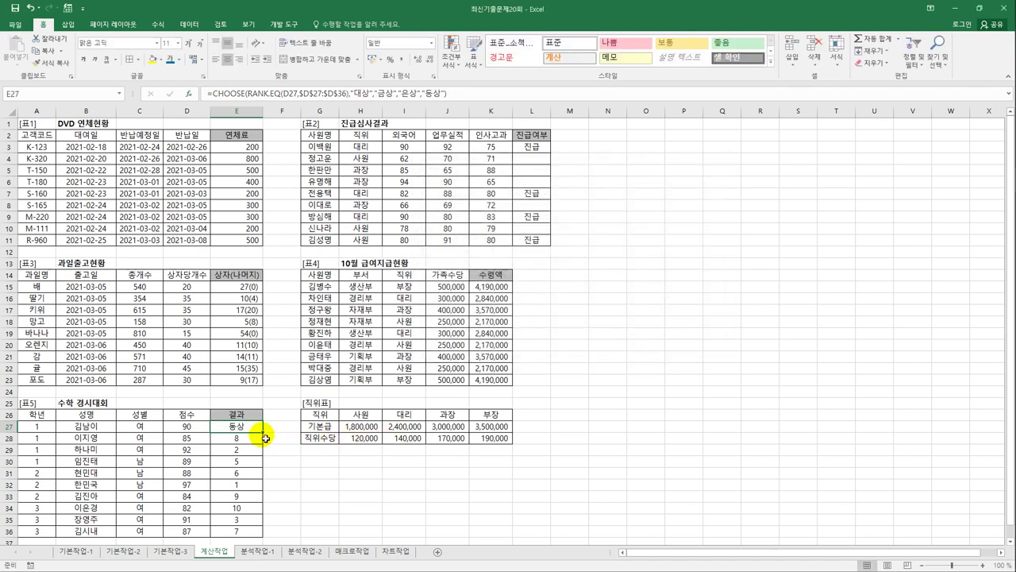
pyautogui.moveTo(263, 433); pyautogui.dragTo(251, 538)
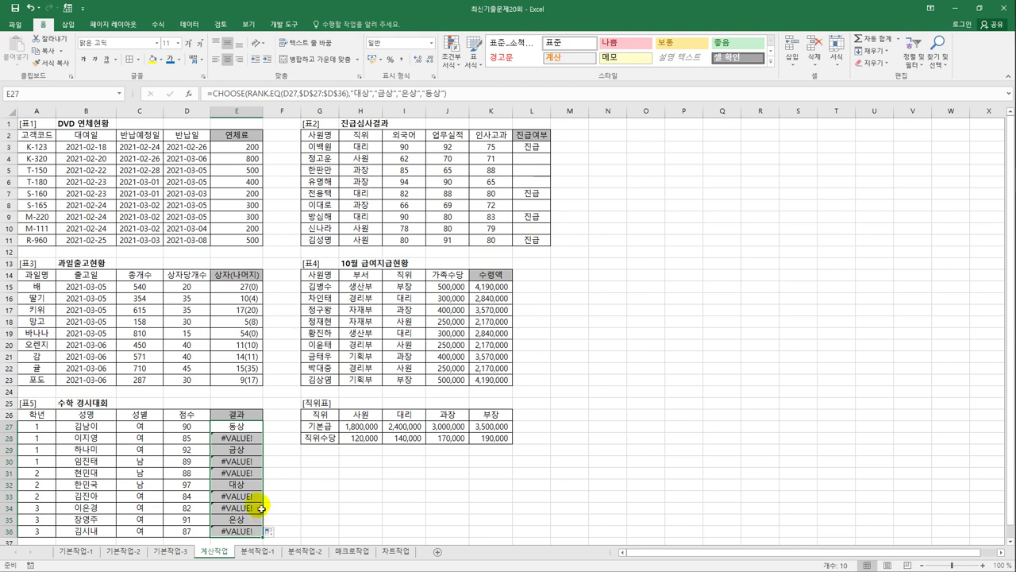
# Step: Wrap the E27 CHOOSE formula in IFERROR with "" as the error value, and fill it down through E36
pyautogui.click(251, 428)
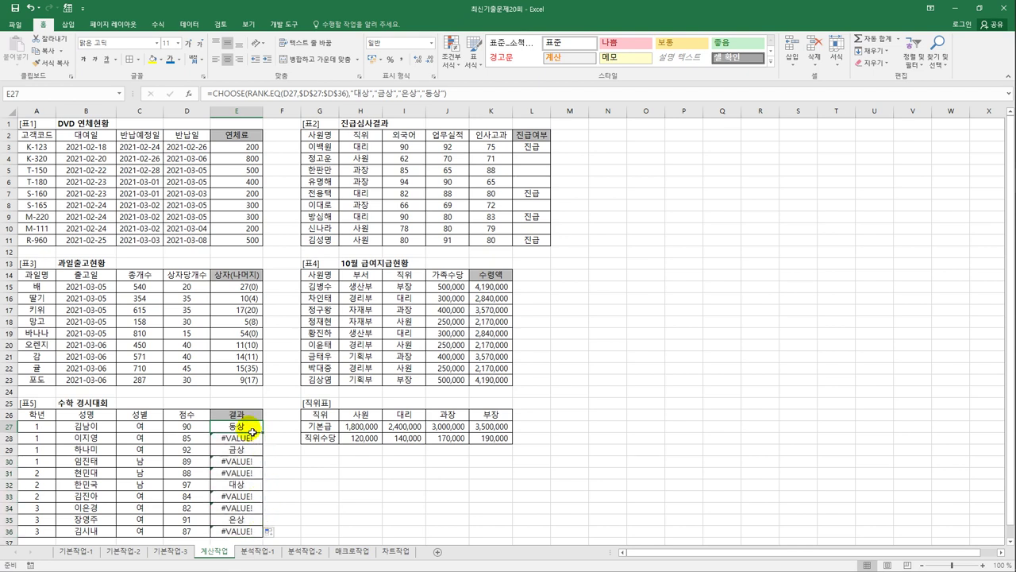
pyautogui.click(215, 92)
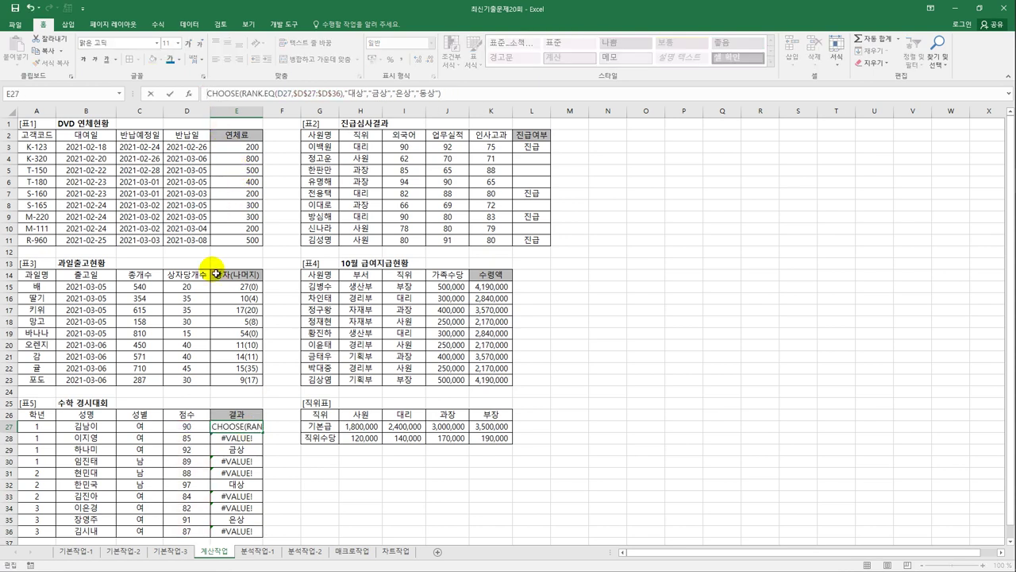
pyautogui.write('if')
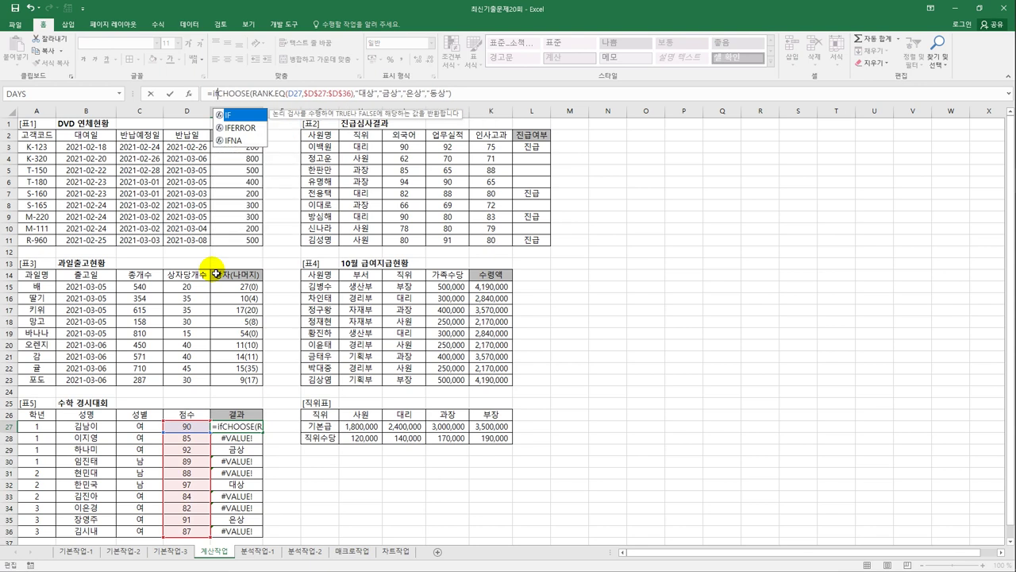
pyautogui.doubleClick(239, 128)
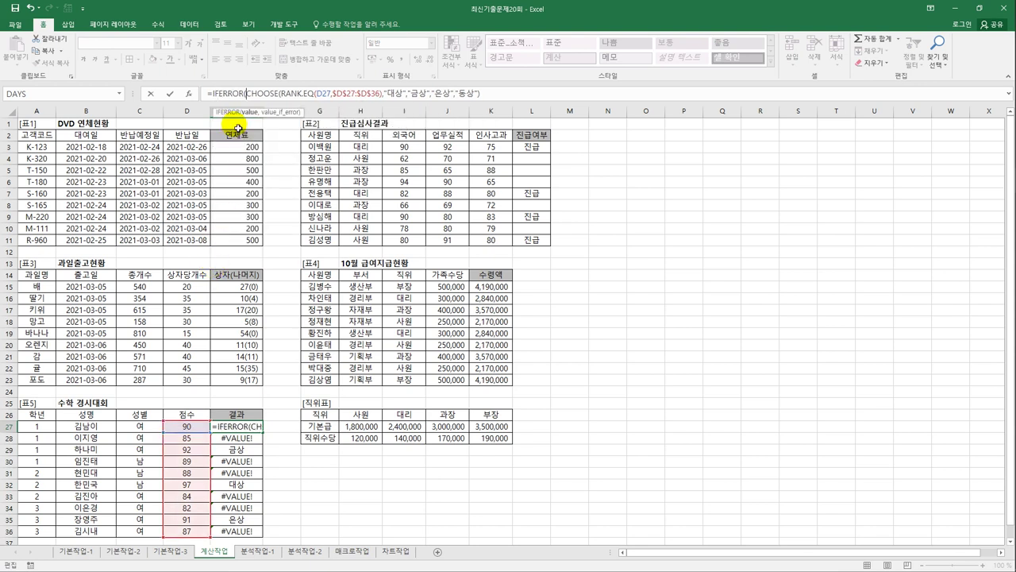
pyautogui.click(523, 99)
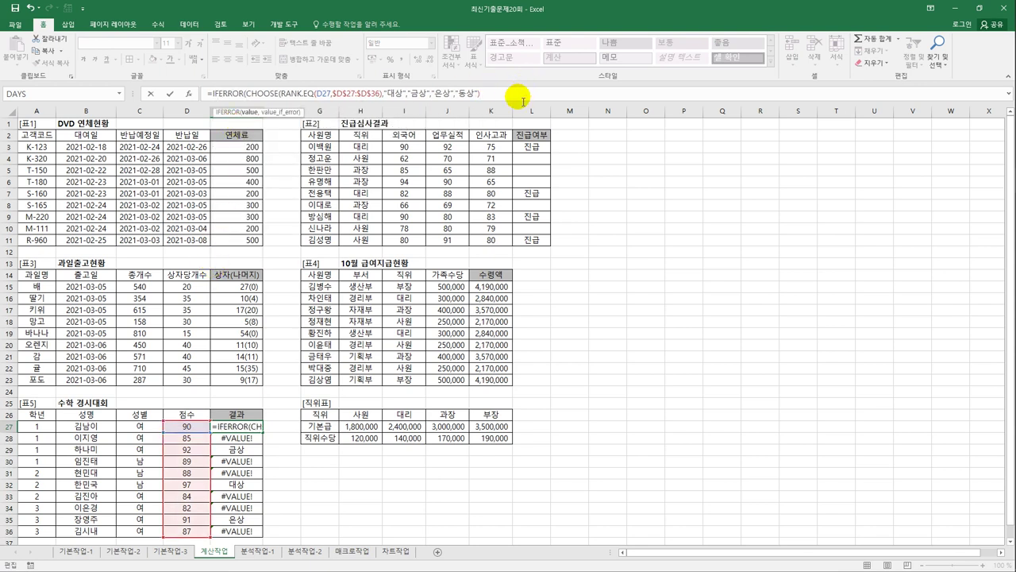
pyautogui.write(',')
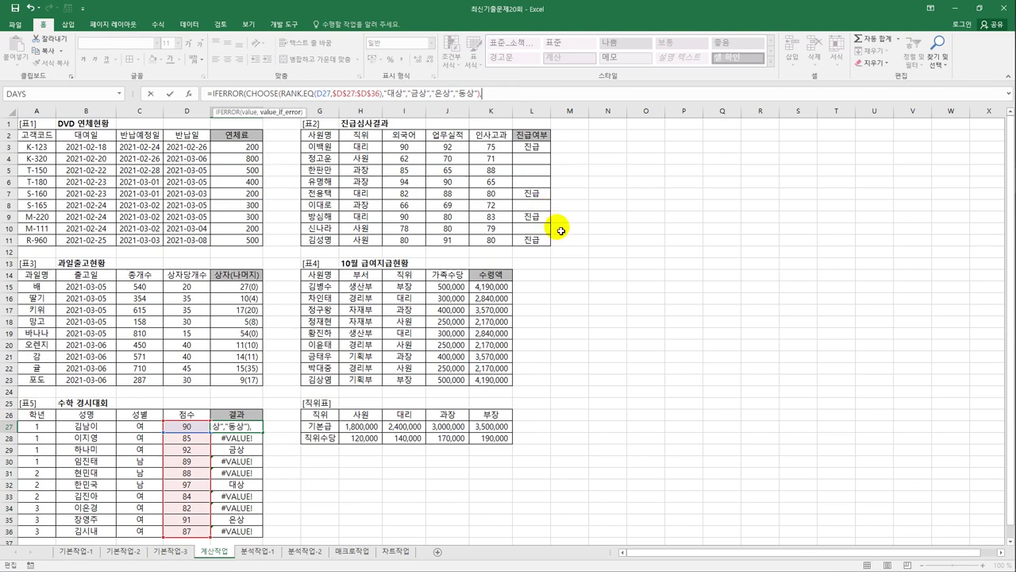
pyautogui.write('"")')
pyautogui.hotkey('ctrl', 'Return')
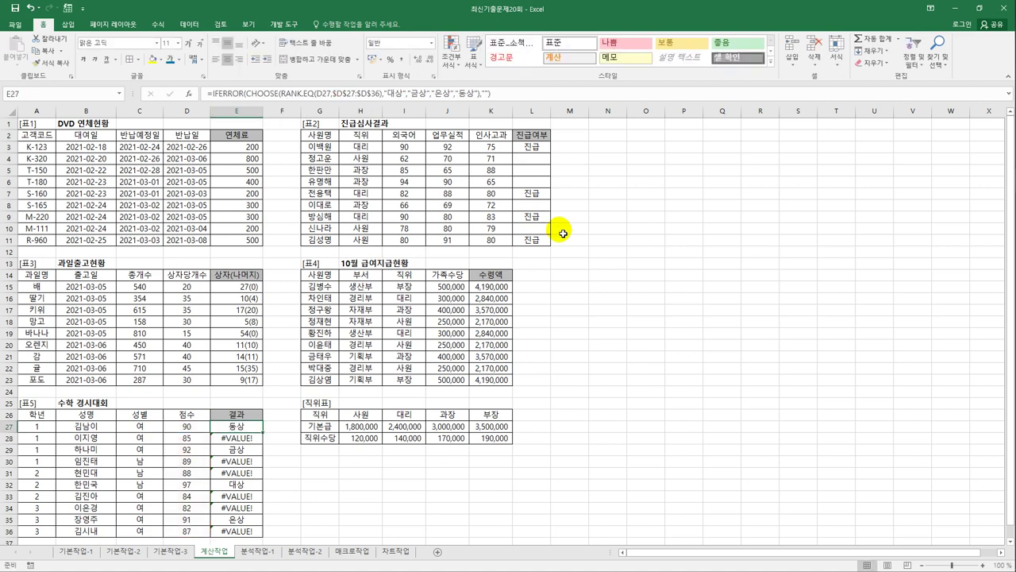
pyautogui.moveTo(263, 432); pyautogui.dragTo(263, 533)
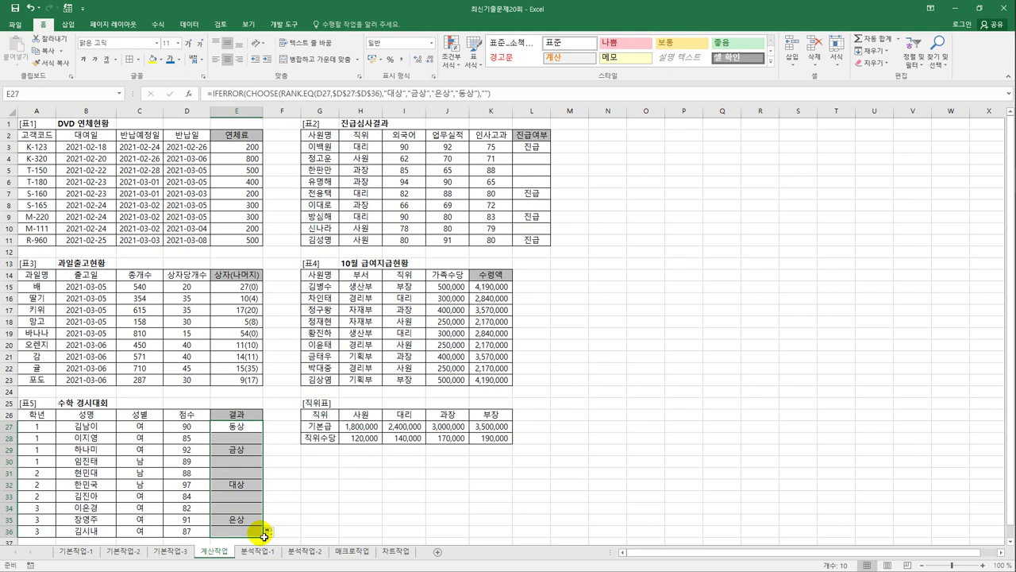
# Step: On the 분석작업-1 sheet, define the name 할인율 for cell C13
pyautogui.click(260, 550)
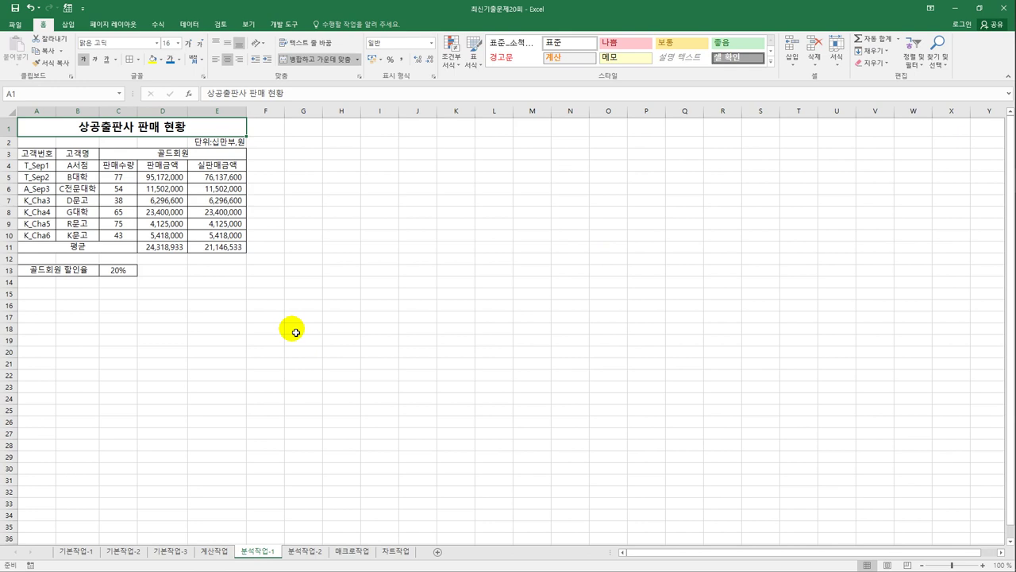
pyautogui.click(133, 273)
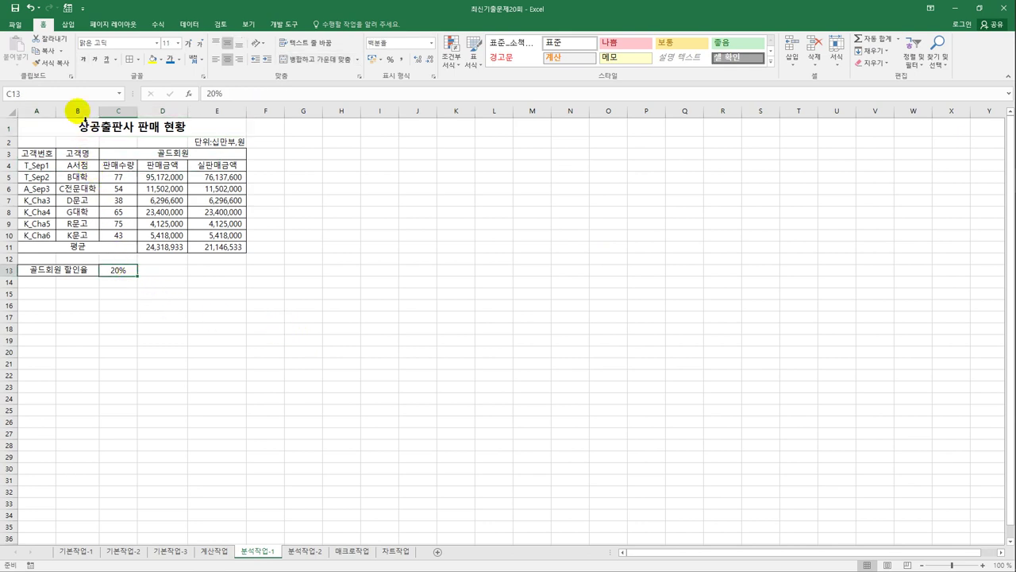
pyautogui.click(76, 96)
pyautogui.press('BackSpace')
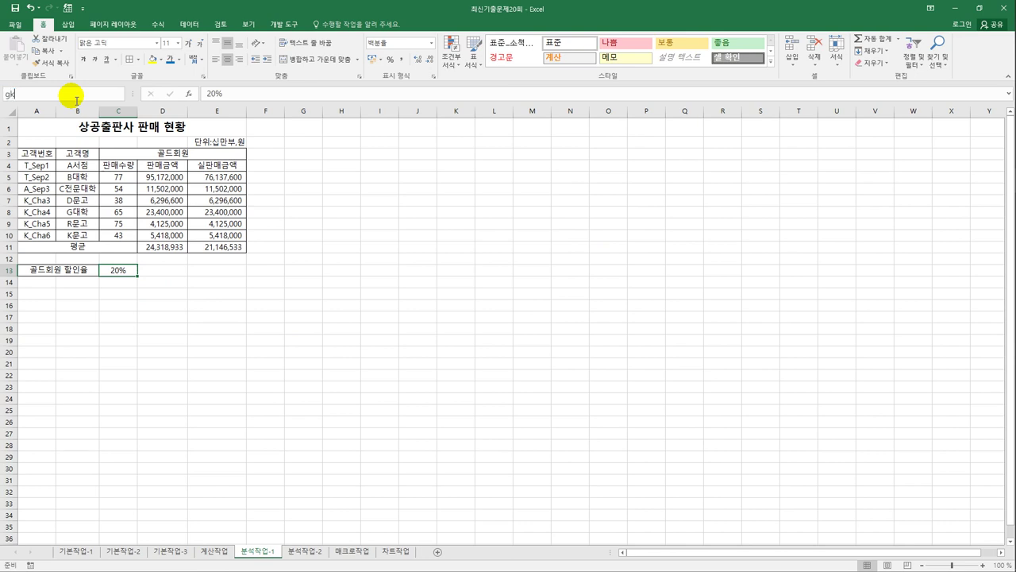
pyautogui.write('할인율')
# Step: Define the name 실판매금액평균 for cell E11, the average of the 실판매금액 column
pyautogui.click(218, 247)
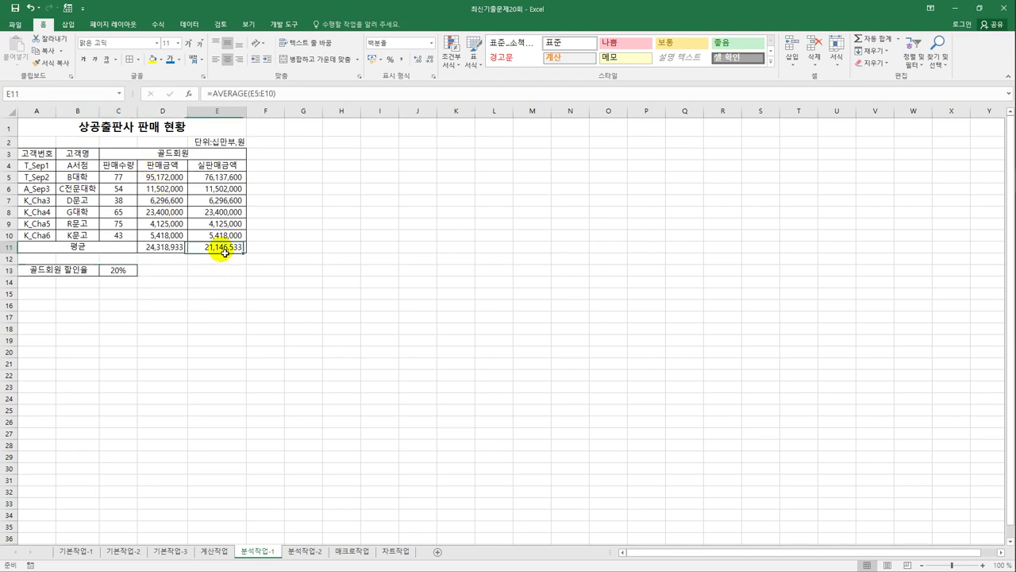
pyautogui.click(85, 95)
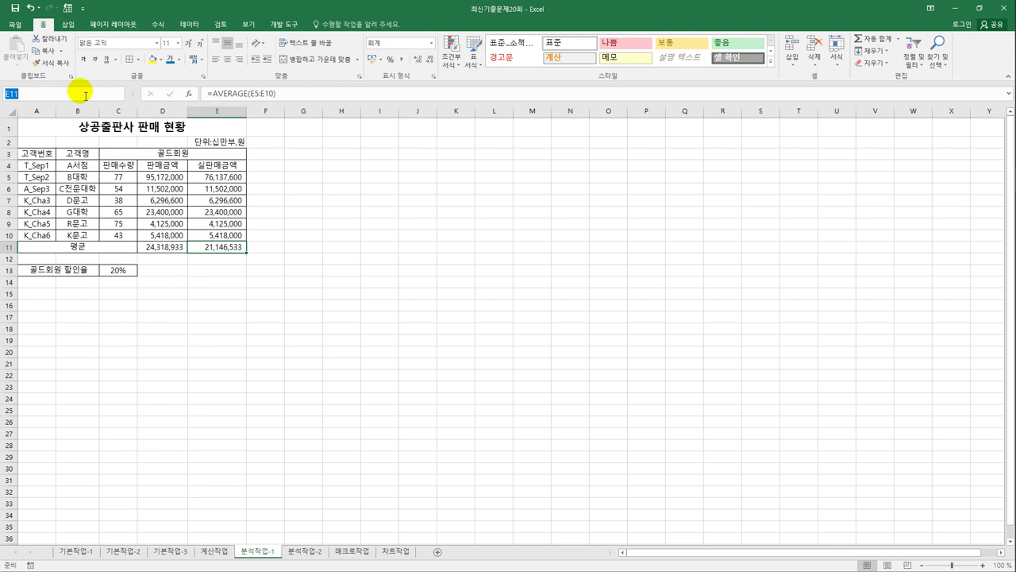
pyautogui.write('심')
pyautogui.write('판매')
pyautogui.write('금액평균')
pyautogui.press('Return')
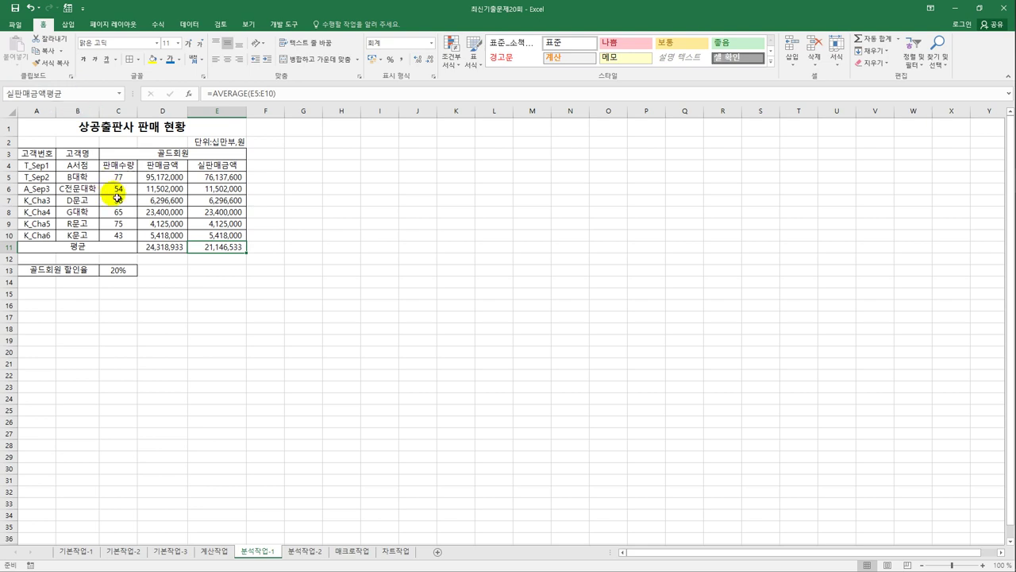
# Step: Start adding a scenario in the Scenario Manager with C13 as the changing cell, and clear its description
pyautogui.click(129, 273)
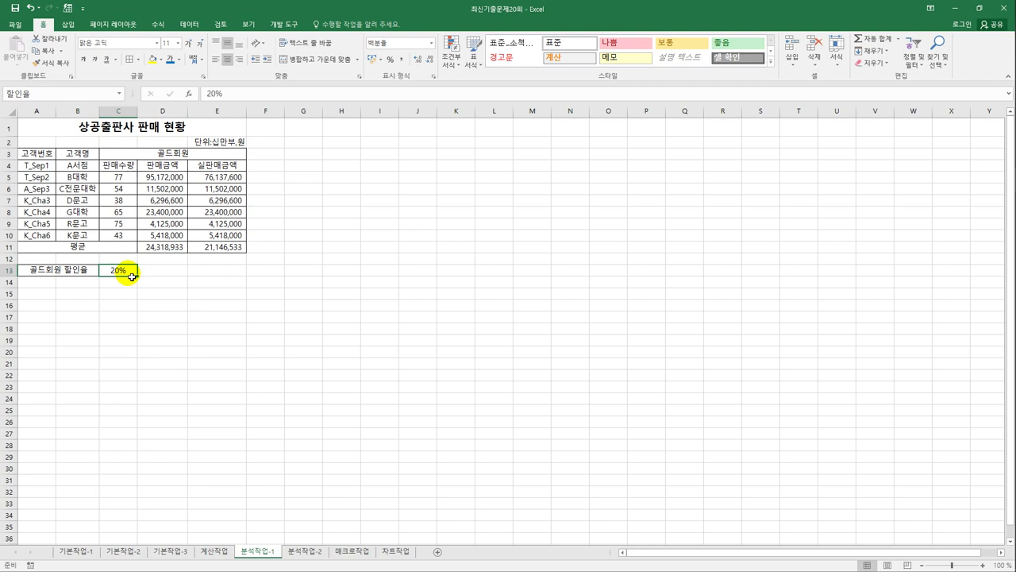
pyautogui.click(189, 24)
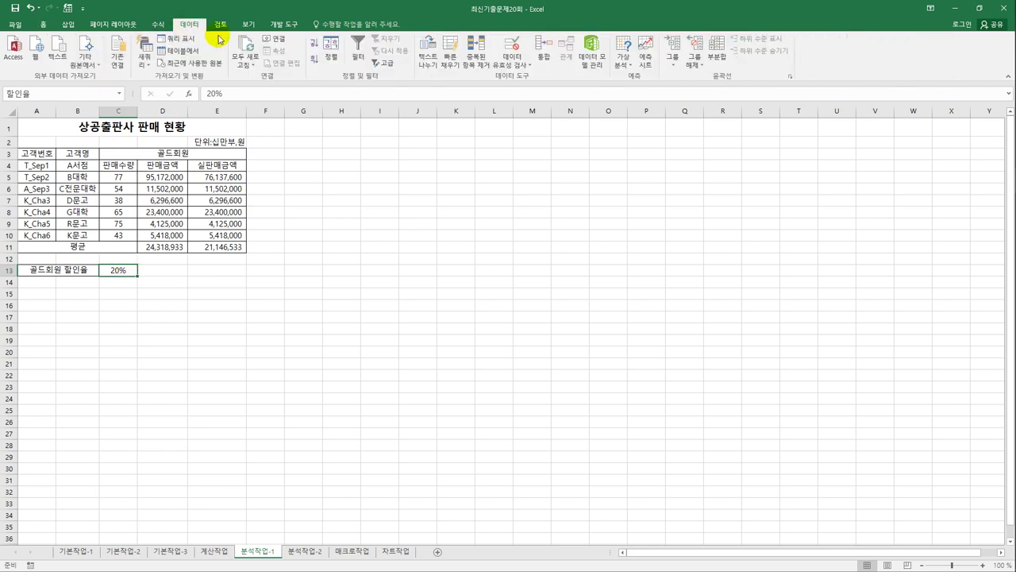
pyautogui.click(626, 65)
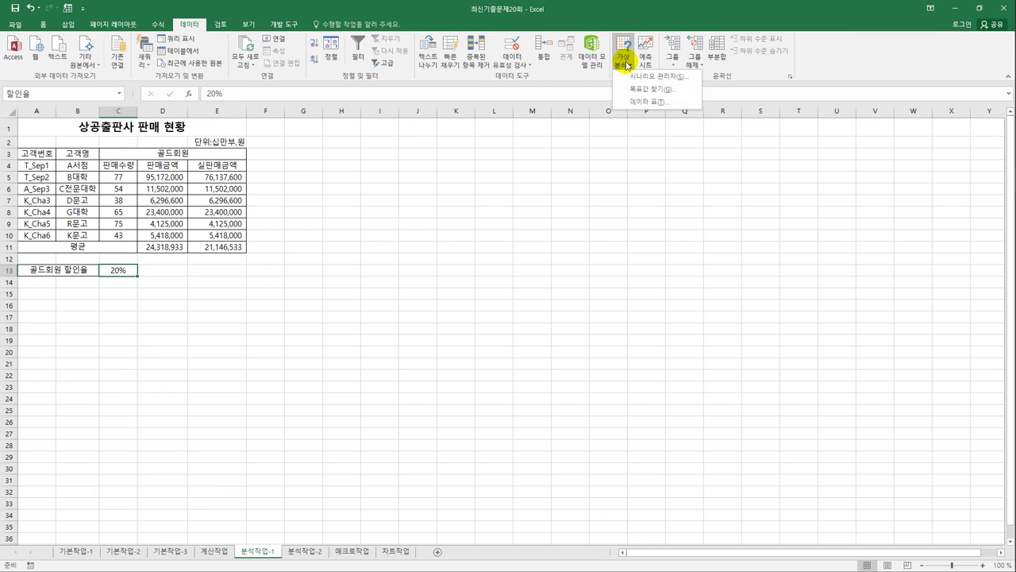
pyautogui.click(647, 77)
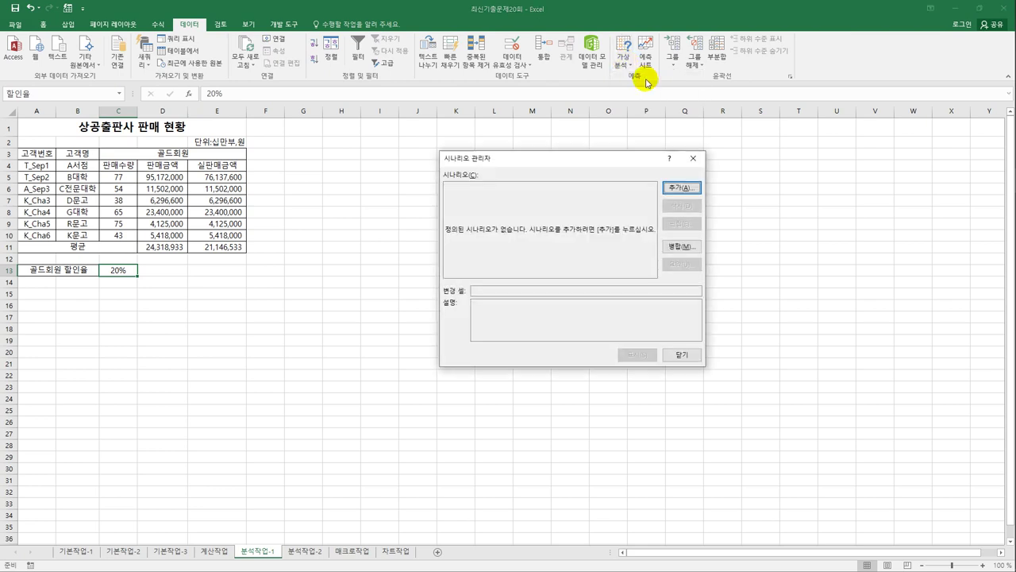
pyautogui.click(679, 188)
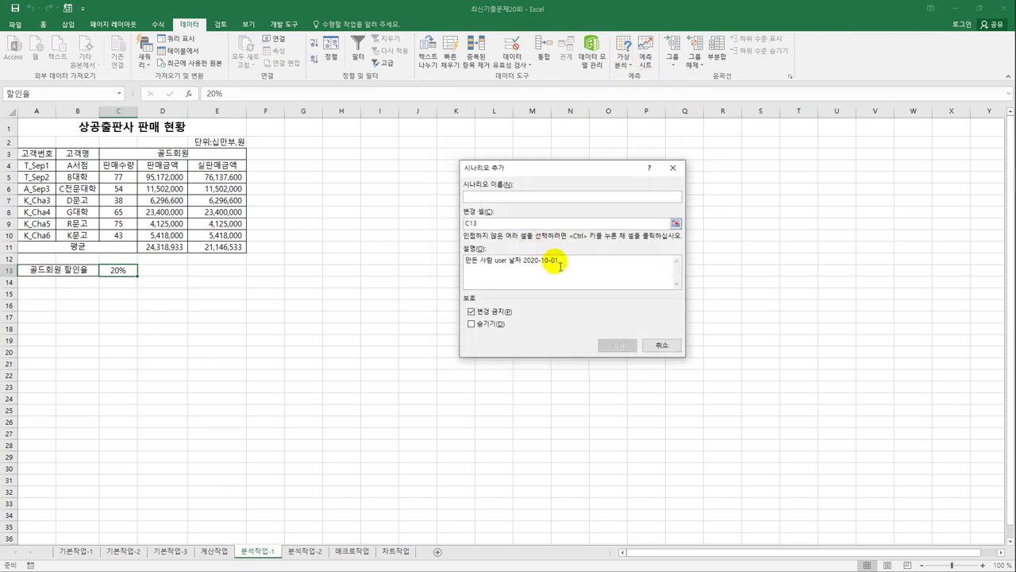
pyautogui.moveTo(560, 266); pyautogui.dragTo(465, 249)
pyautogui.press('BackSpace')
pyautogui.click(525, 199)
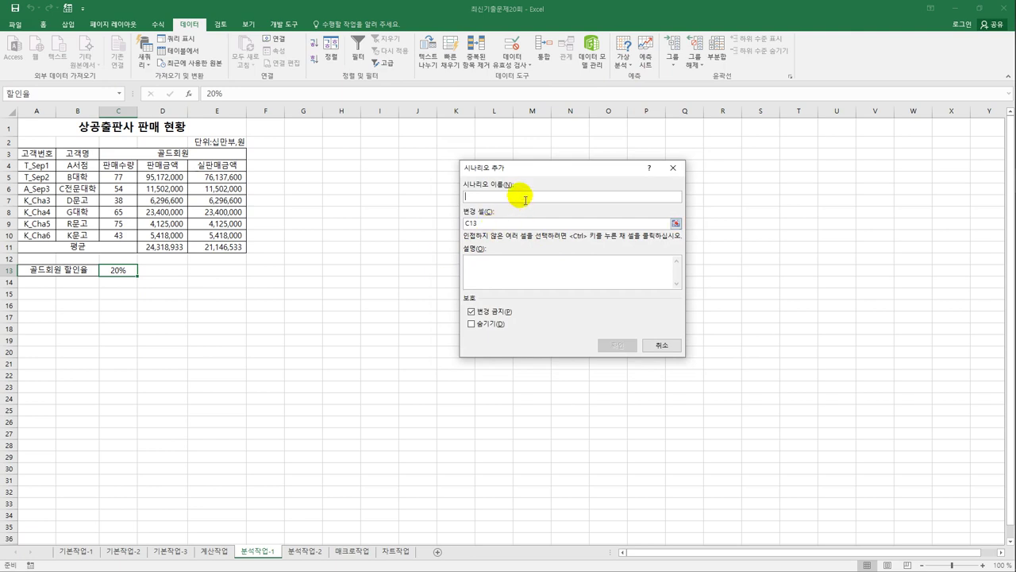
# Step: Name the scenario 할인율증가, set its 할인율 value to 30%, and proceed to adding another scenario
pyautogui.write('할인ㅇ')
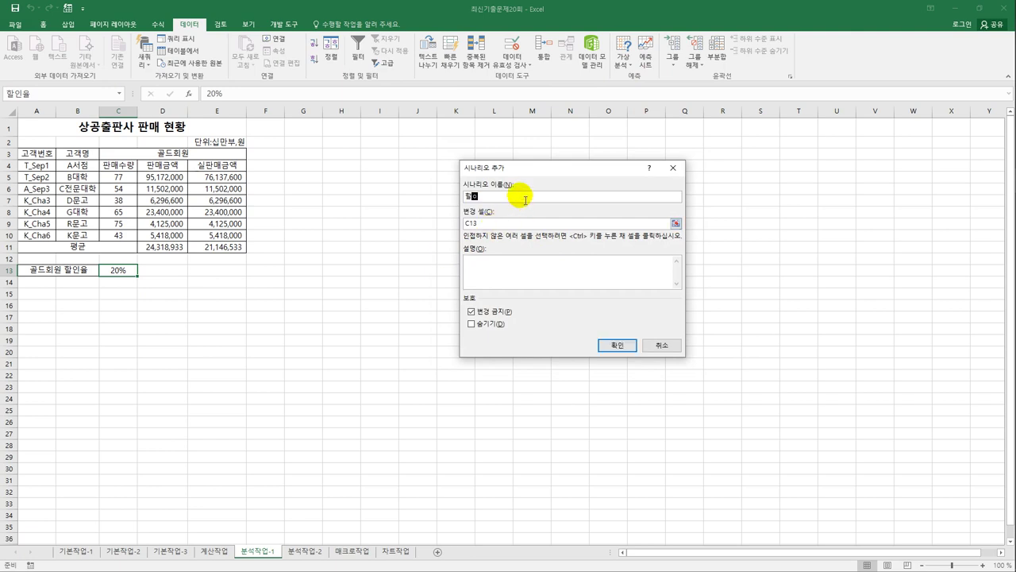
pyautogui.write('증가')
pyautogui.click(611, 345)
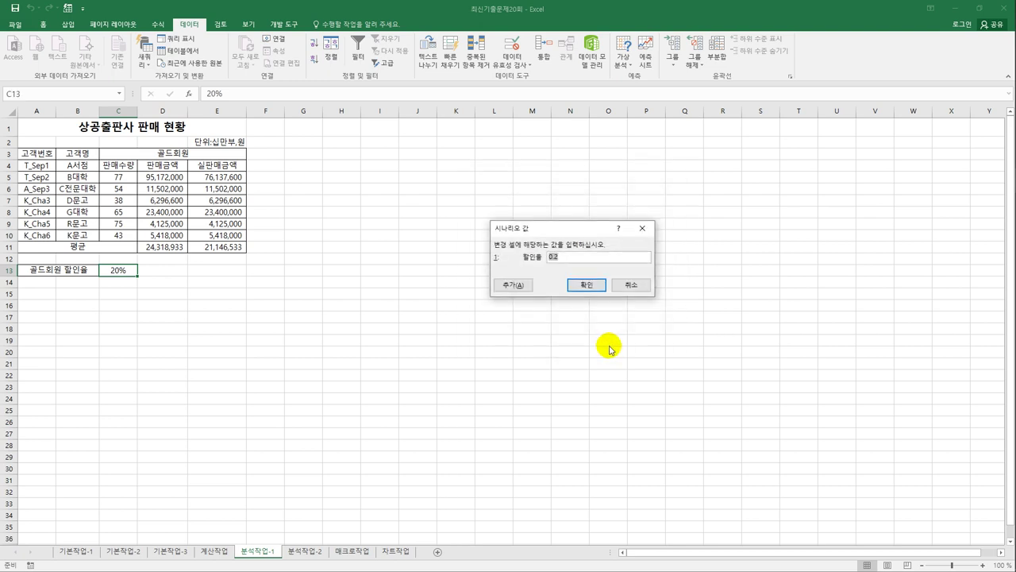
pyautogui.write('30')
pyautogui.click(515, 284)
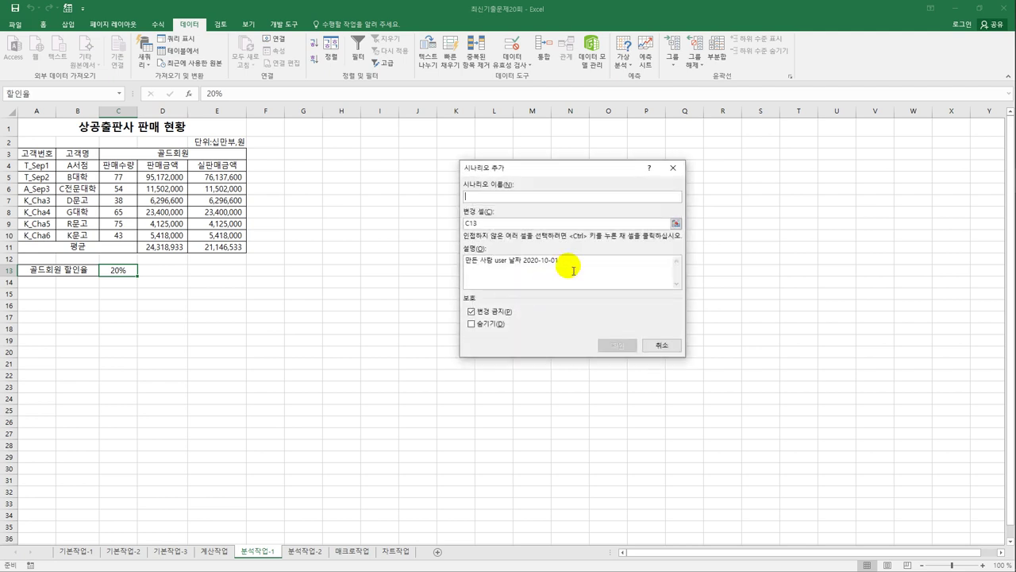
# Step: Add a second scenario named 할인율인하 with an empty description and a 할인율 value of 10%
pyautogui.moveTo(573, 270); pyautogui.dragTo(463, 259)
pyautogui.press('Delete')
pyautogui.click(516, 198)
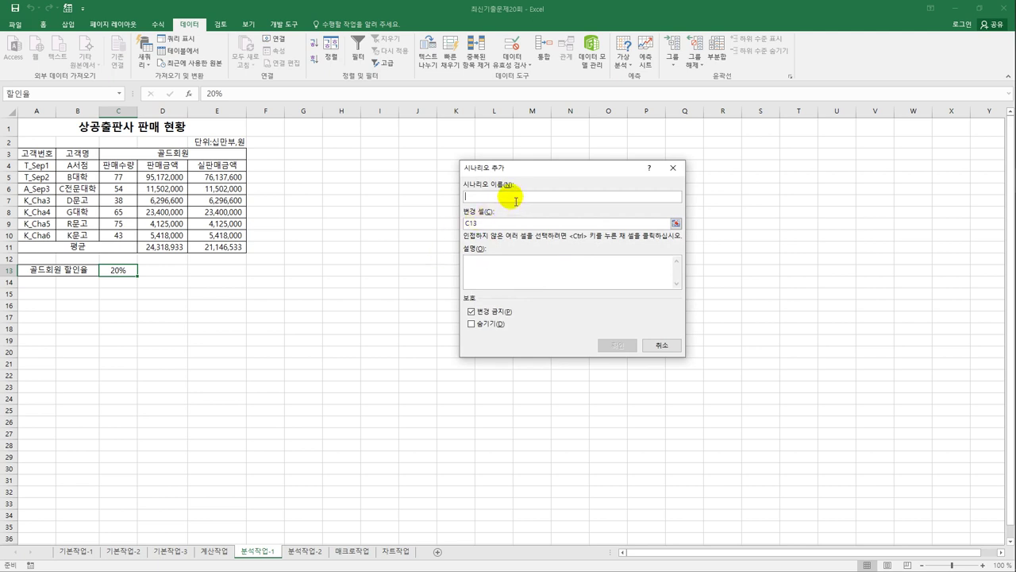
pyautogui.write('할')
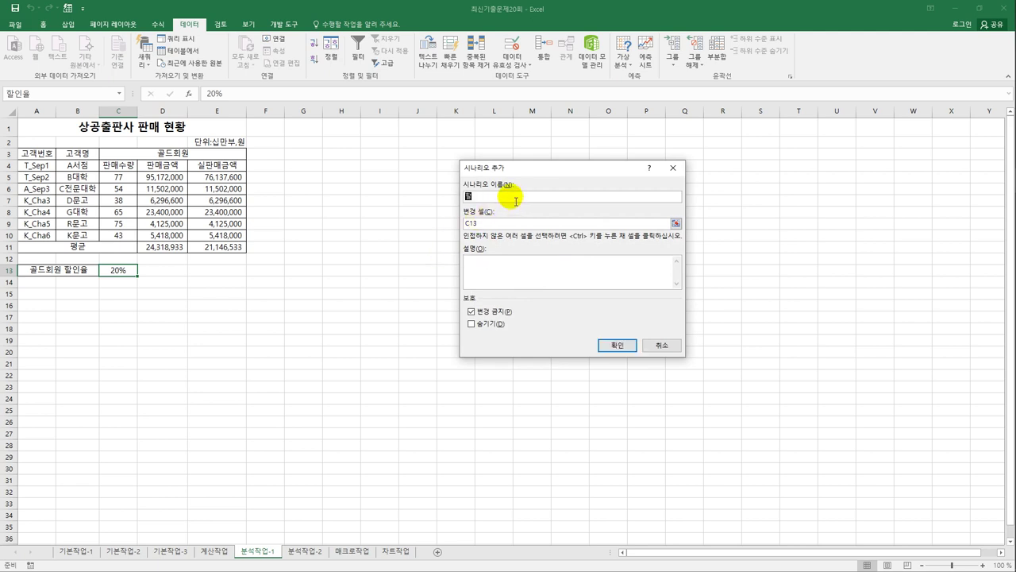
pyautogui.write('인ㅇ인사')
pyautogui.click(606, 345)
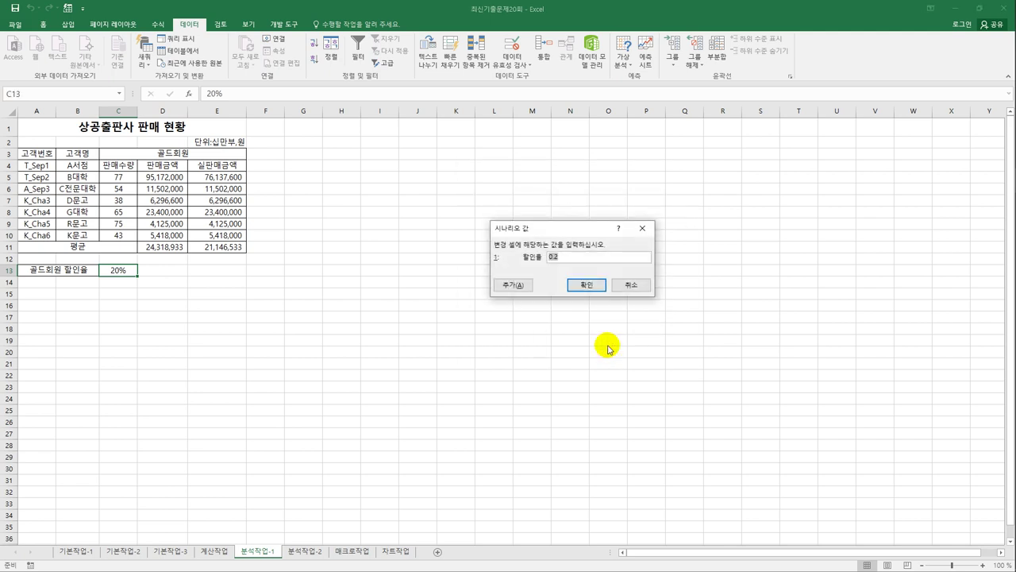
pyautogui.write('10')
pyautogui.click(585, 284)
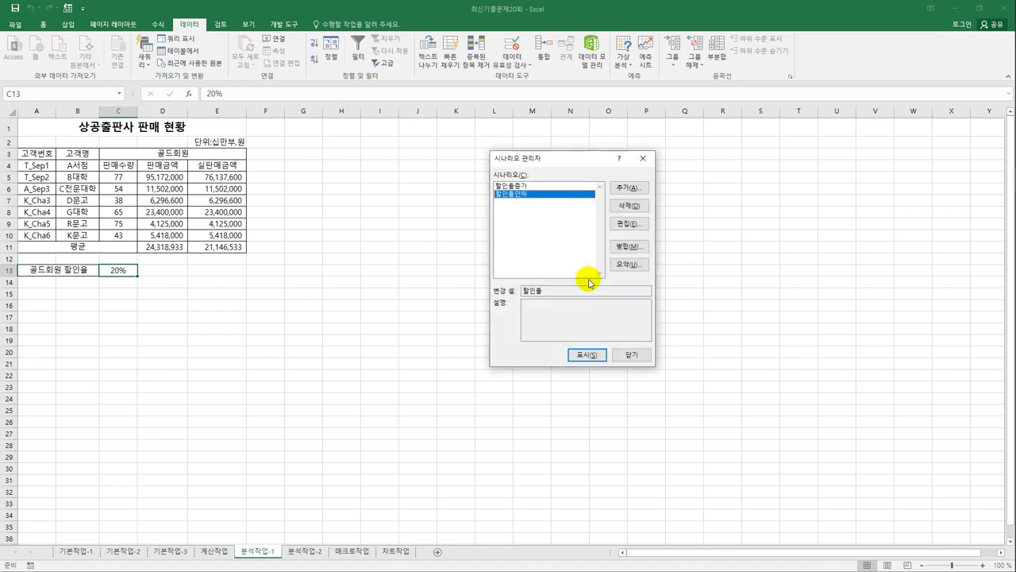
# Step: Create a 시나리오 요약 report with E11 as the result cell
pyautogui.click(628, 265)
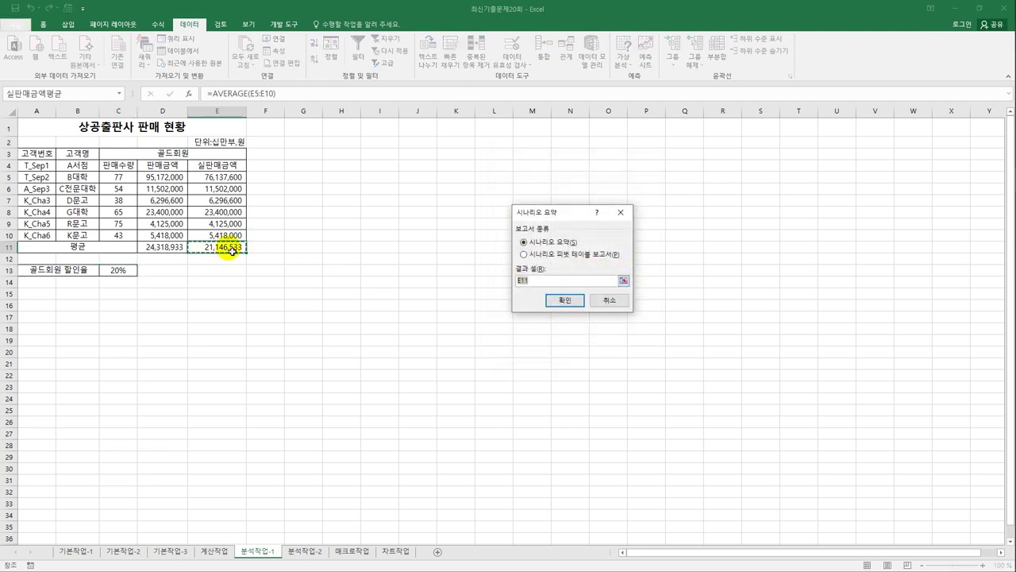
pyautogui.click(562, 300)
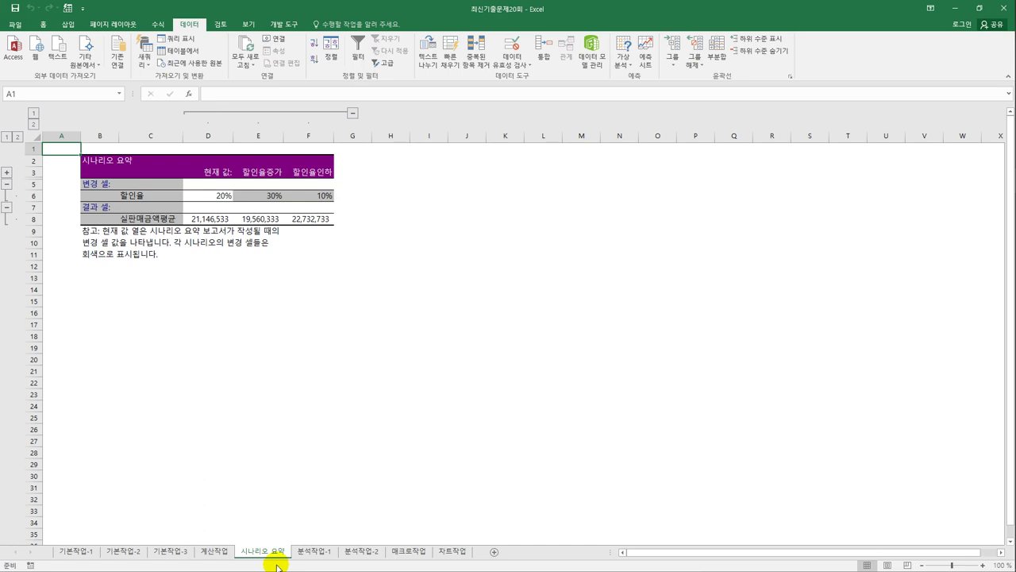
# Step: On the 분석작업-2 sheet, start a 합계 consolidation into F2:H9 and add the 1월 table range B2:D6 as a reference
pyautogui.click(347, 551)
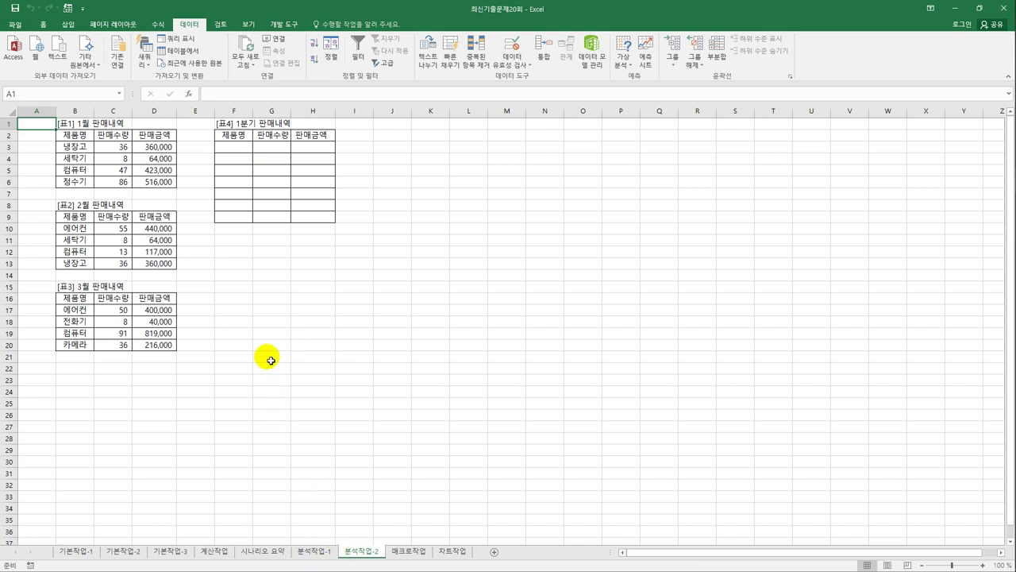
pyautogui.moveTo(232, 136); pyautogui.dragTo(319, 218)
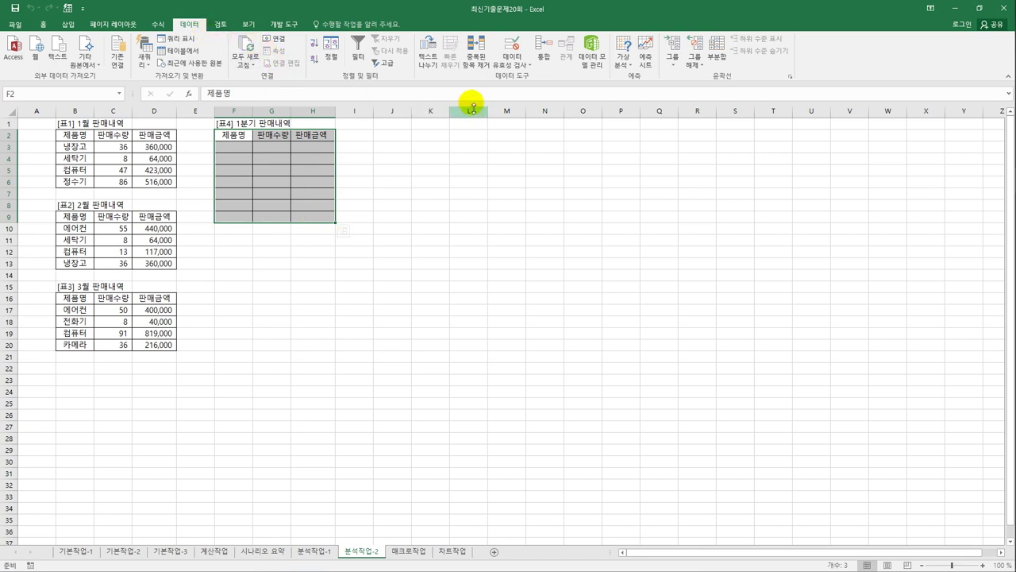
pyautogui.click(543, 57)
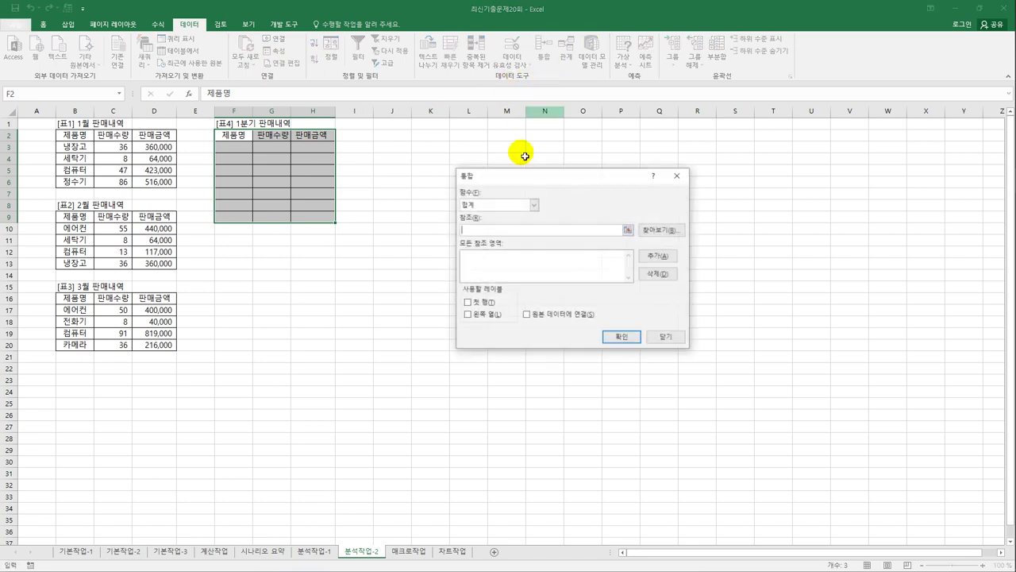
pyautogui.click(509, 227)
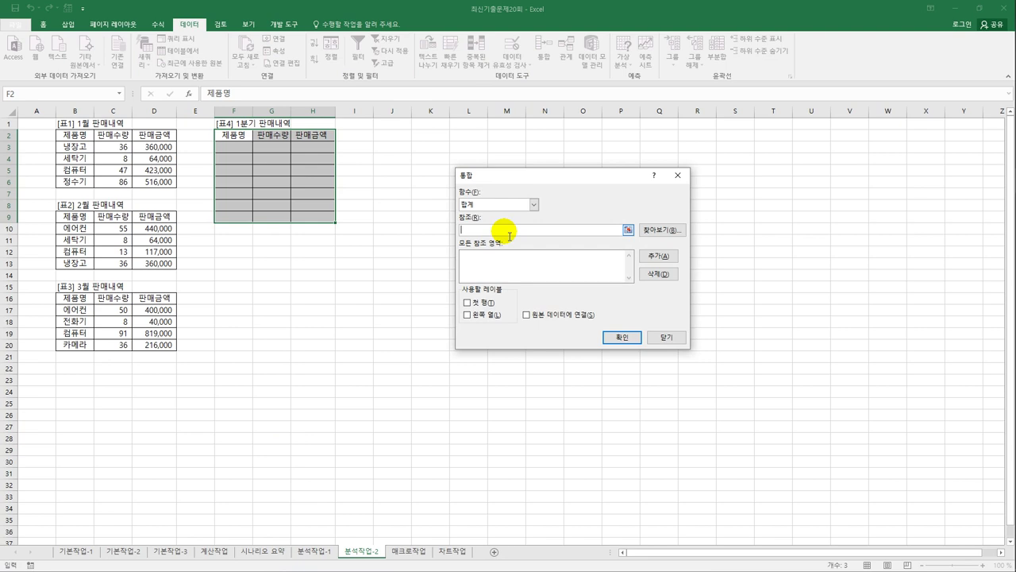
pyautogui.moveTo(76, 135); pyautogui.dragTo(163, 183)
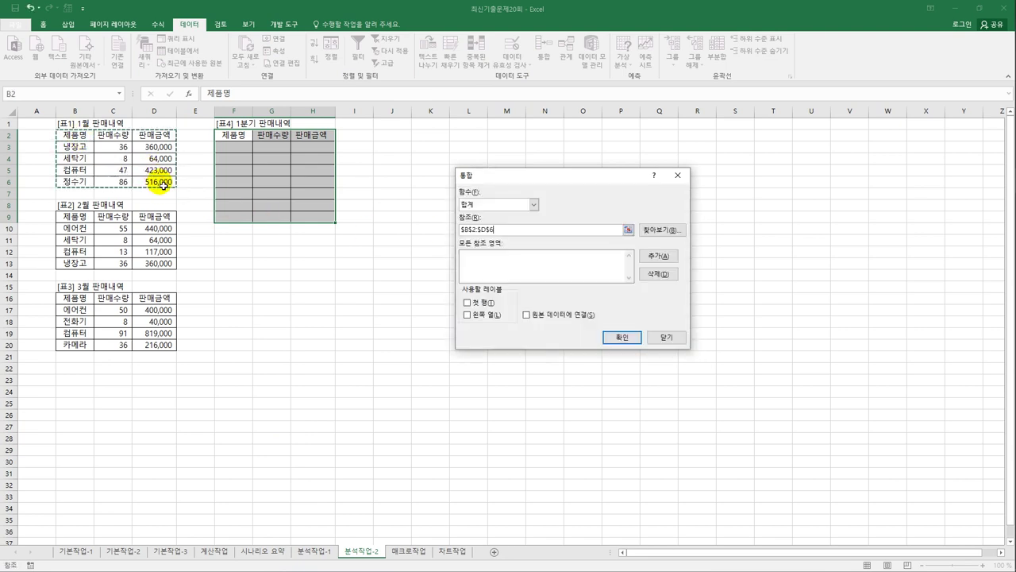
pyautogui.click(656, 256)
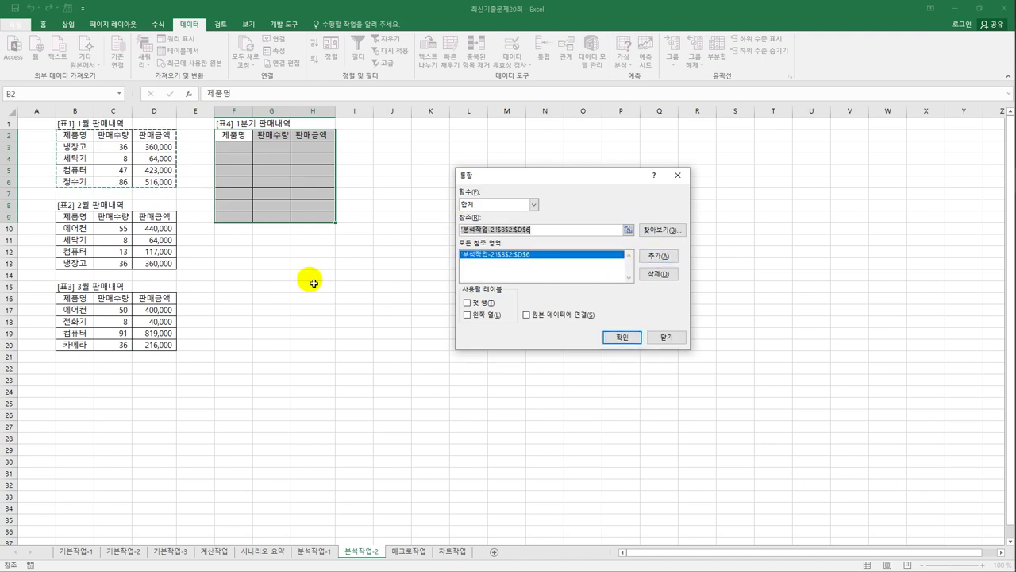
# Step: Add the 2월 table range B9:D13 and the 3월 table range B16:D20 as consolidation references
pyautogui.moveTo(80, 215); pyautogui.dragTo(142, 267)
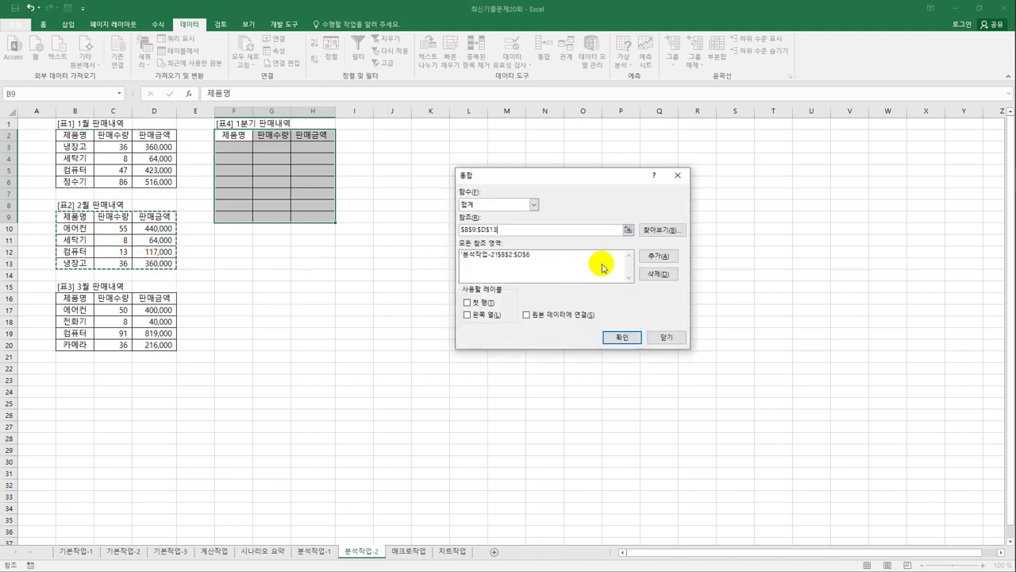
pyautogui.click(646, 257)
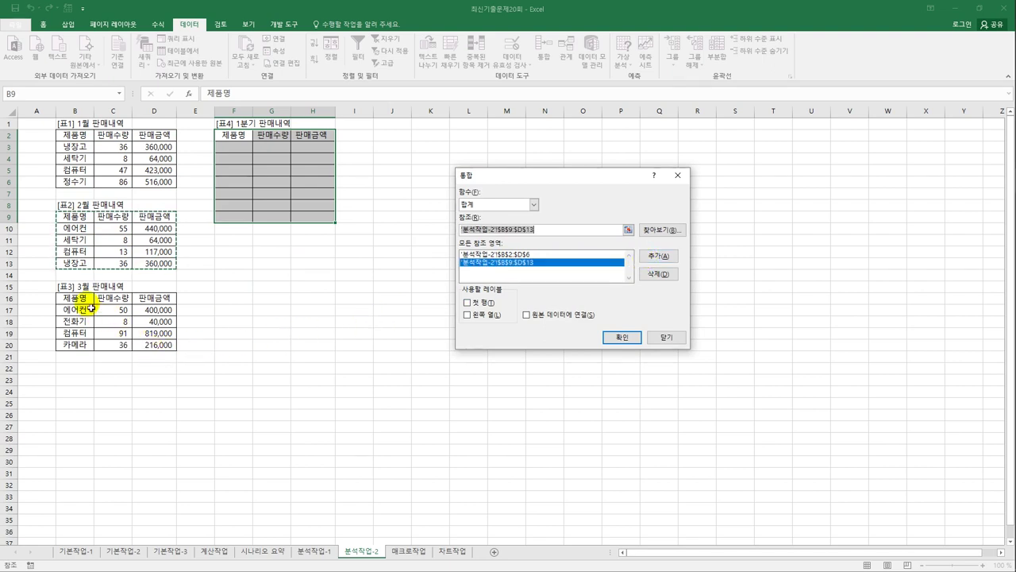
pyautogui.moveTo(85, 298); pyautogui.dragTo(157, 346)
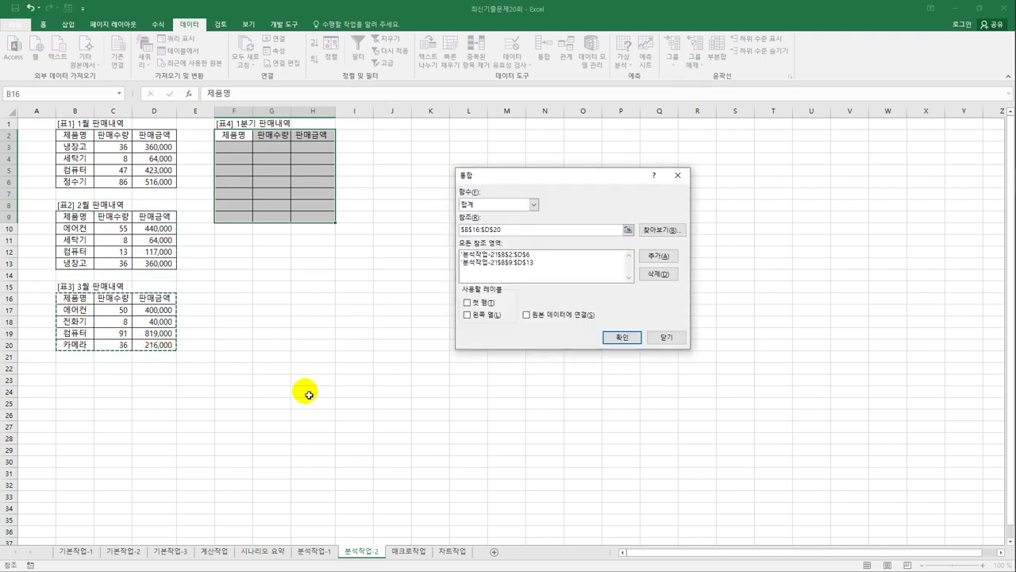
pyautogui.click(652, 260)
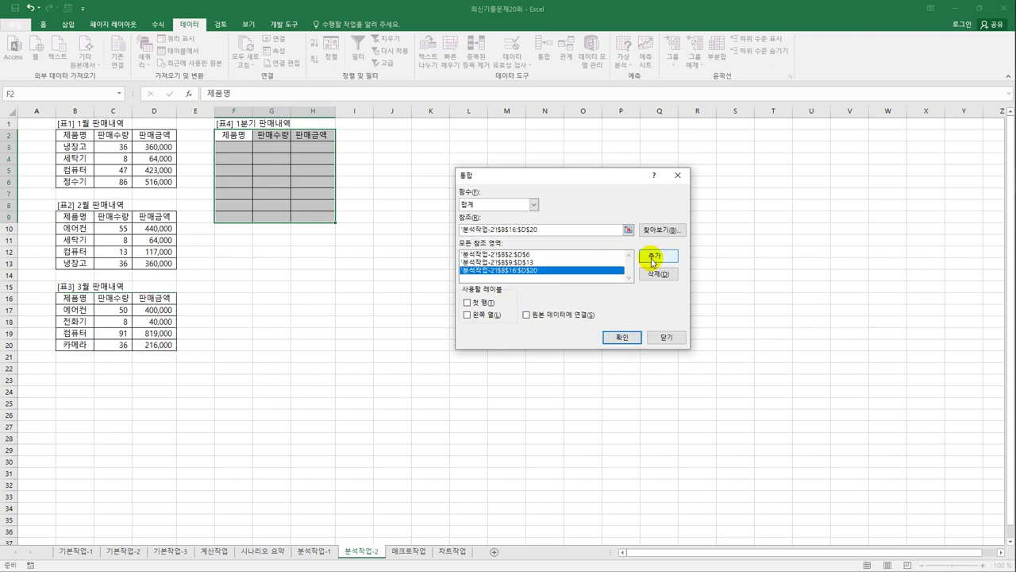
# Step: Use both 첫 행 and 왼쪽 열 as labels and run the consolidation into the 1분기 판매내역 table
pyautogui.click(479, 305)
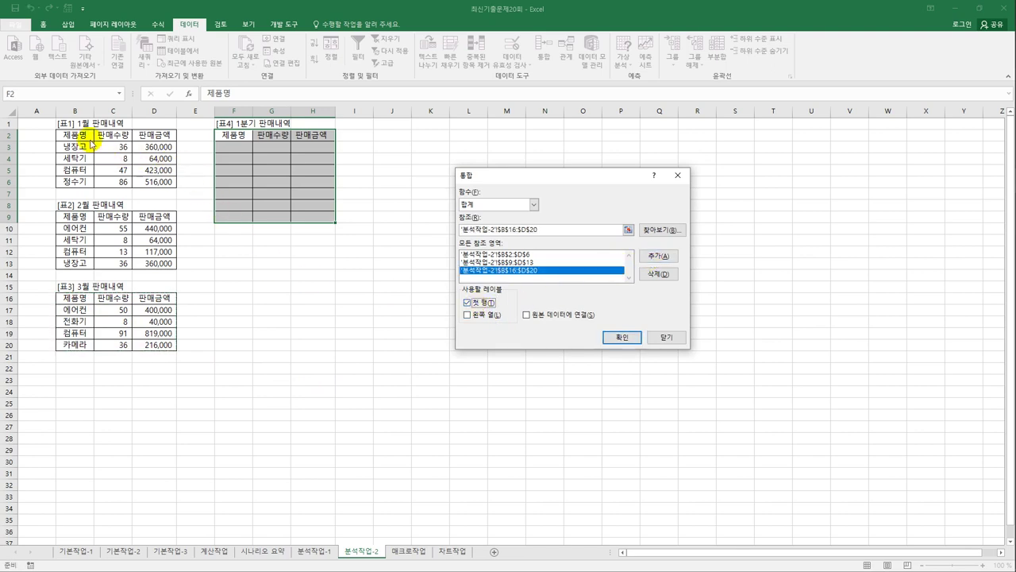
pyautogui.click(468, 315)
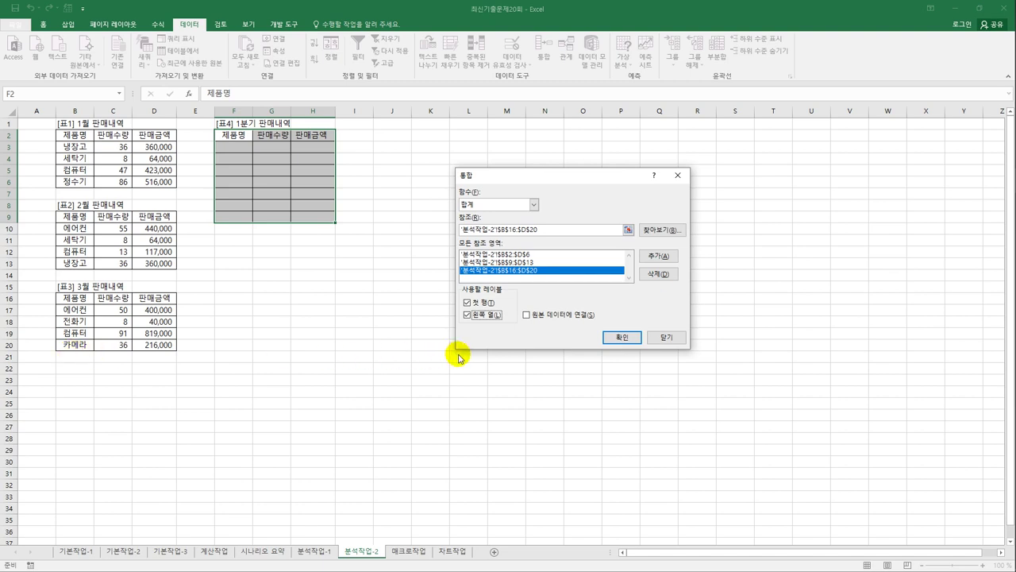
pyautogui.click(619, 337)
pyautogui.click(325, 216)
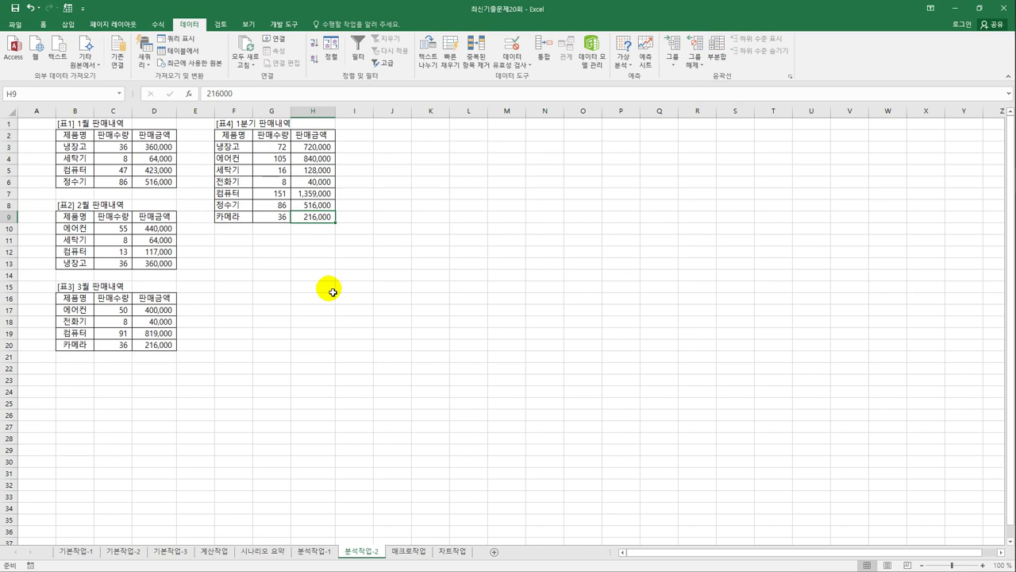
# Step: On the 매크로작업 sheet, start recording a macro named 총급여액 stored in the current workbook
pyautogui.click(405, 552)
pyautogui.click(453, 446)
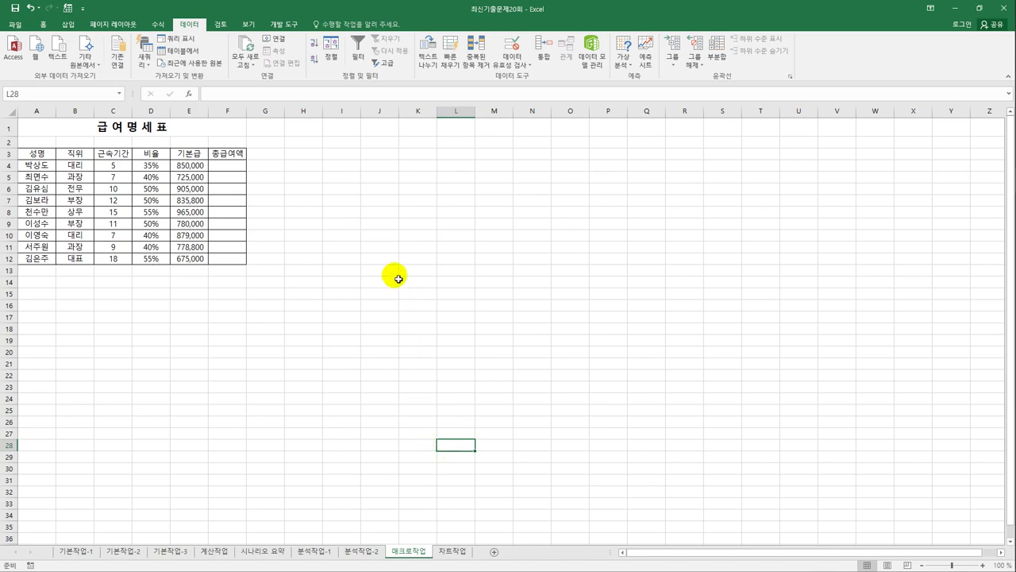
pyautogui.click(372, 194)
pyautogui.click(283, 25)
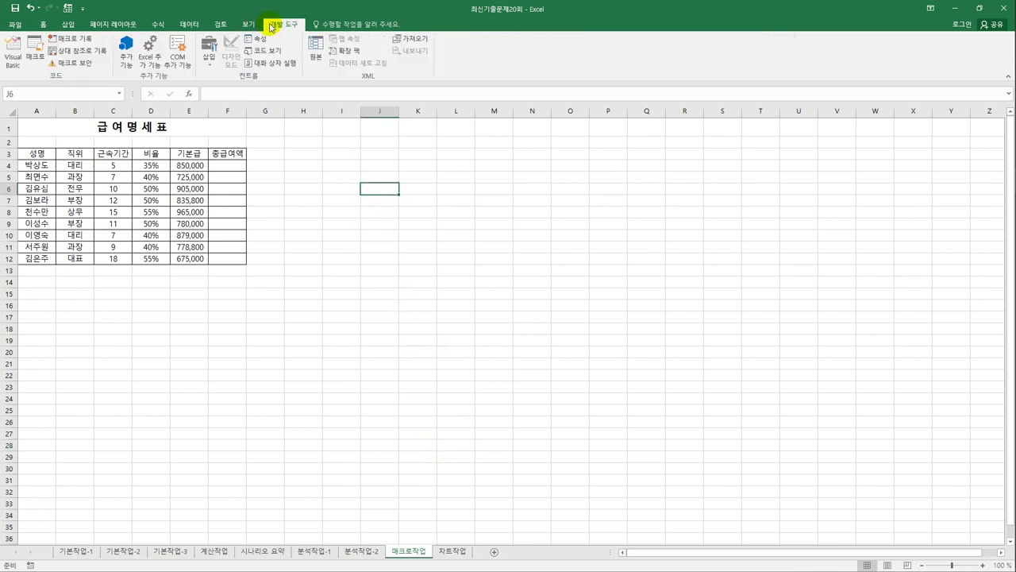
pyautogui.click(73, 38)
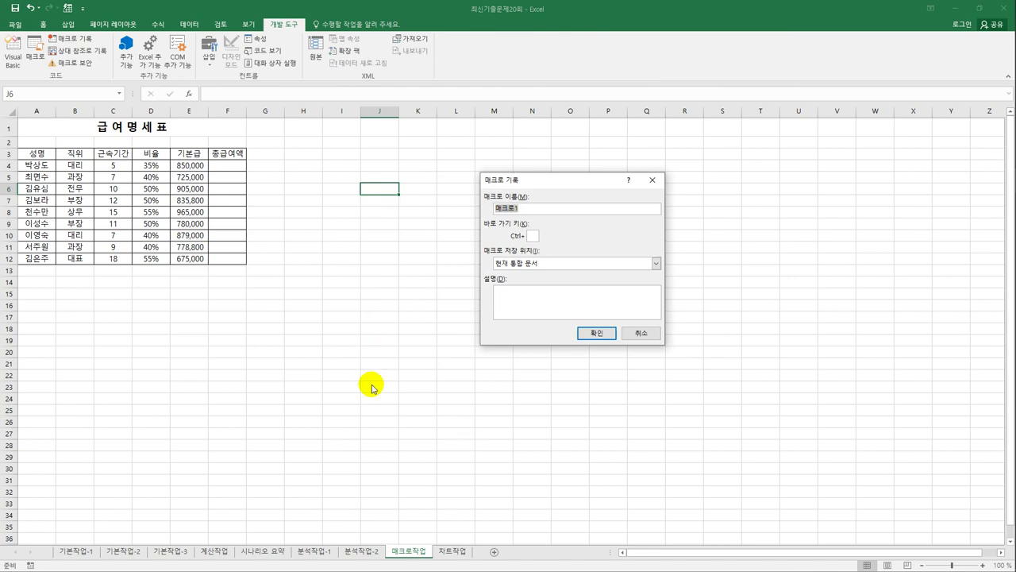
pyautogui.write('총급여액')
pyautogui.click(596, 334)
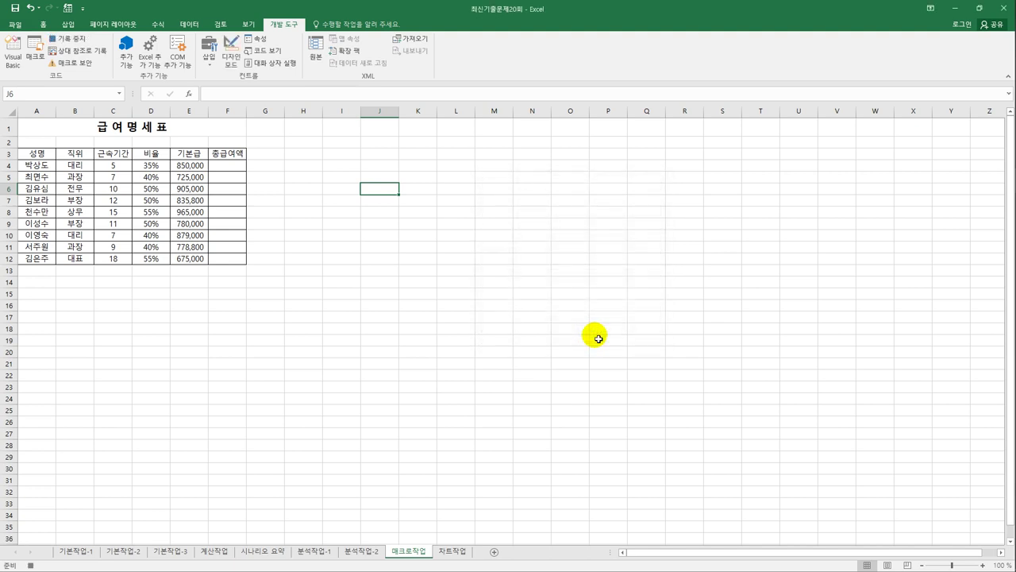
# Step: Enter the formula =E4*D4+E4 in cell F4 to calculate the first 총급여액
pyautogui.click(239, 167)
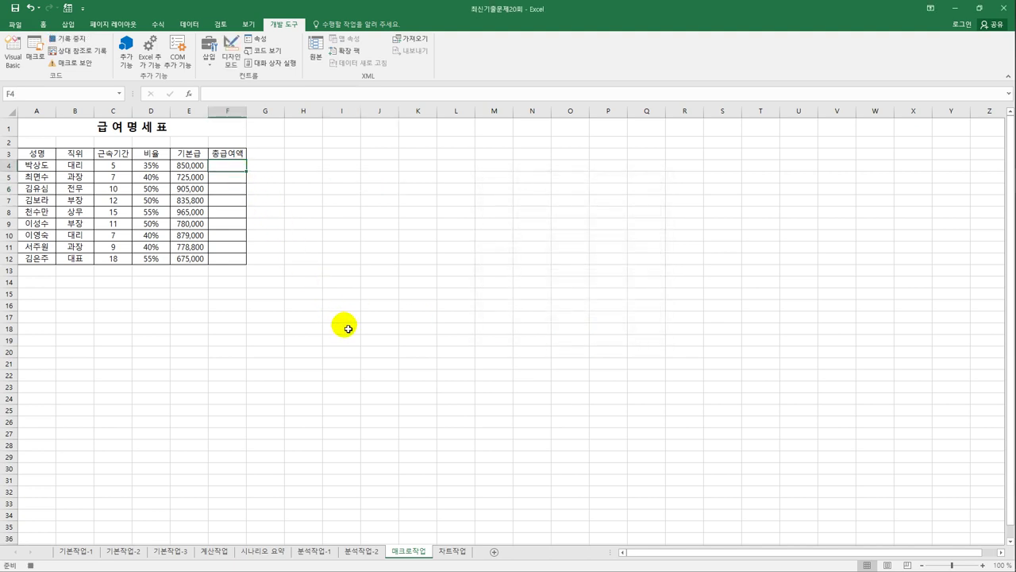
pyautogui.write('=')
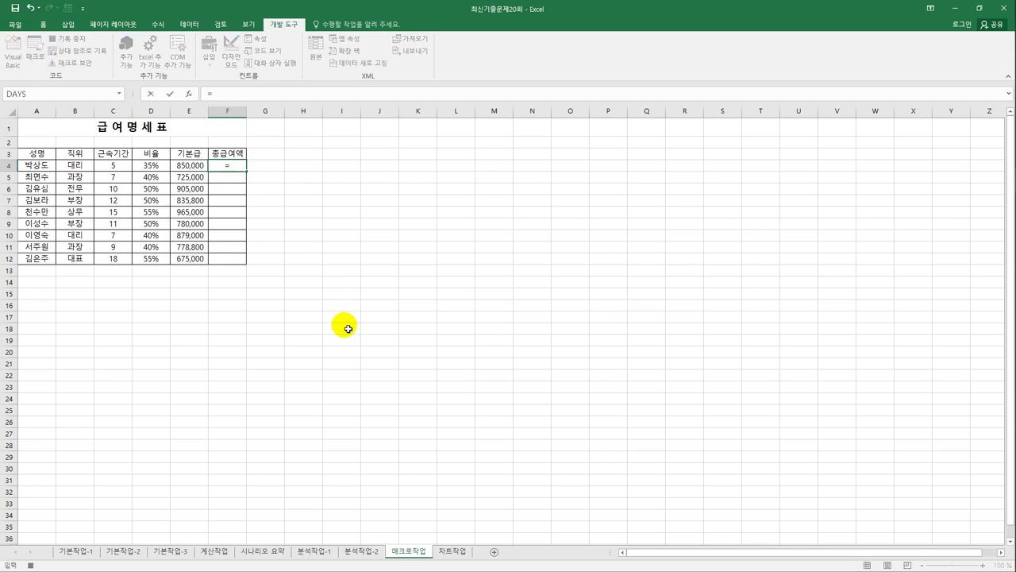
pyautogui.click(200, 168)
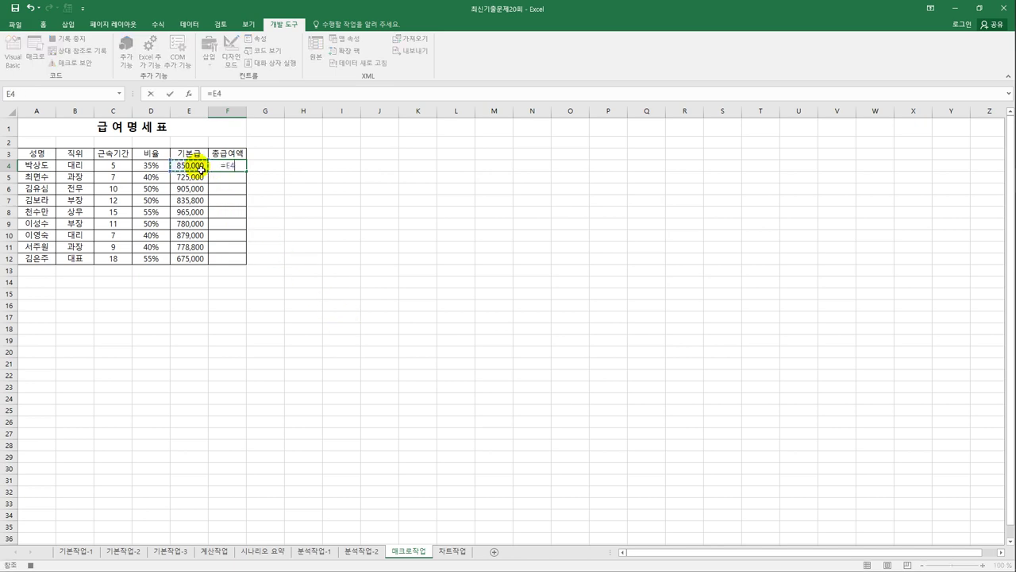
pyautogui.write('*')
pyautogui.click(166, 165)
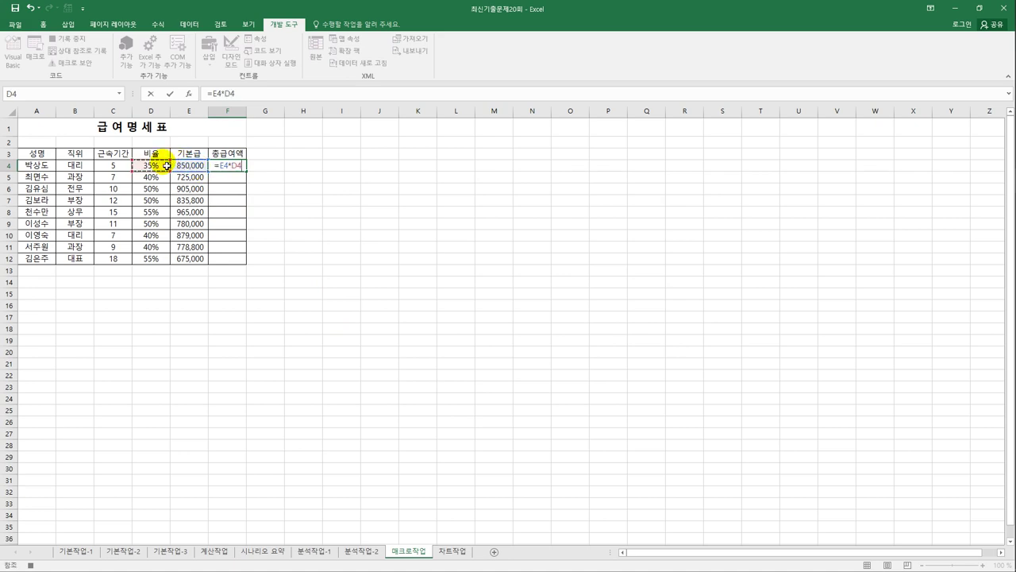
pyautogui.write('+')
pyautogui.click(200, 166)
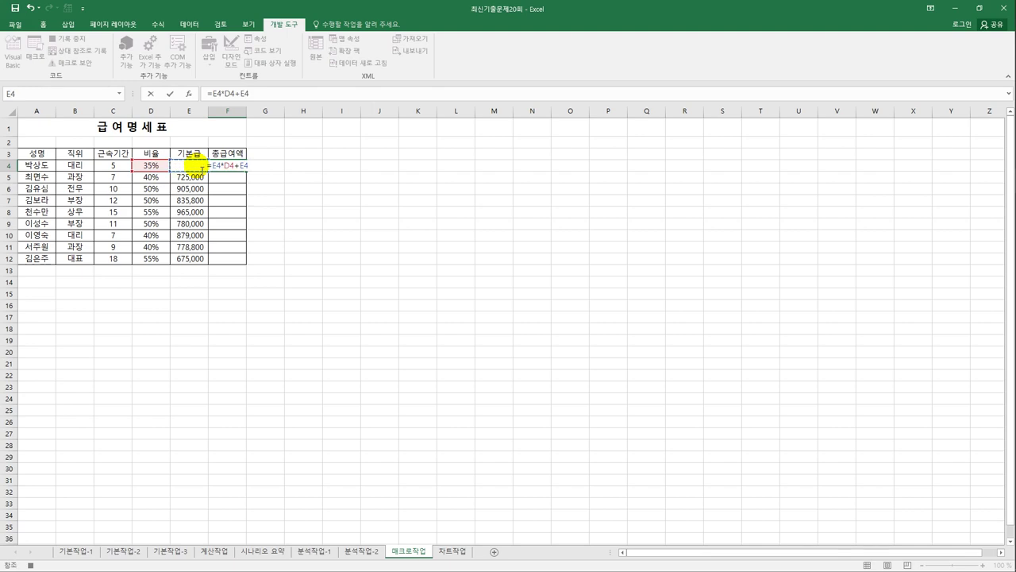
pyautogui.press('Return')
# Step: Fill the F4 formula down to F12, stop recording the macro, and deselect the table
pyautogui.click(227, 165)
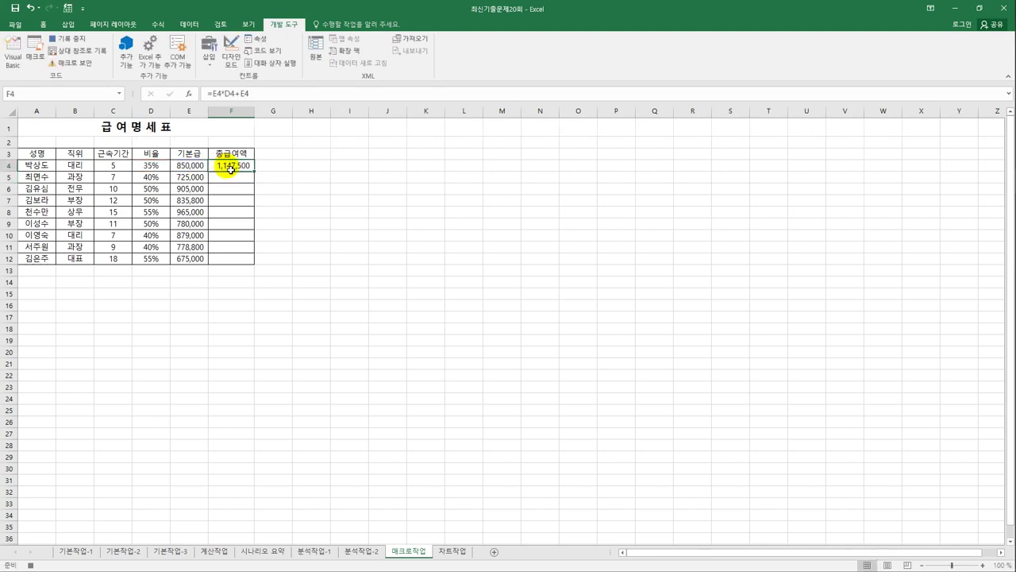
pyautogui.moveTo(257, 175); pyautogui.dragTo(250, 265)
pyautogui.click(250, 265)
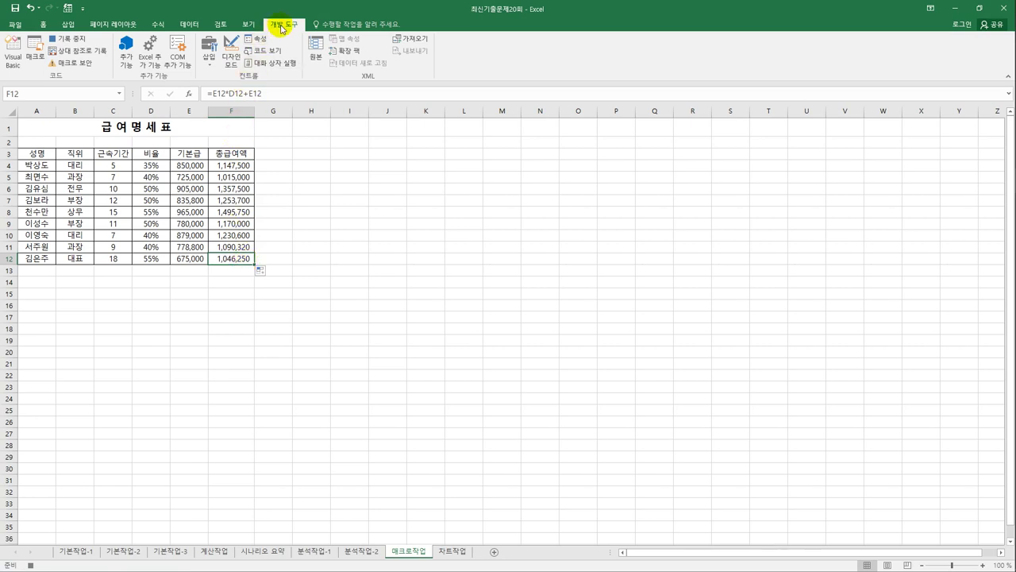
pyautogui.click(68, 38)
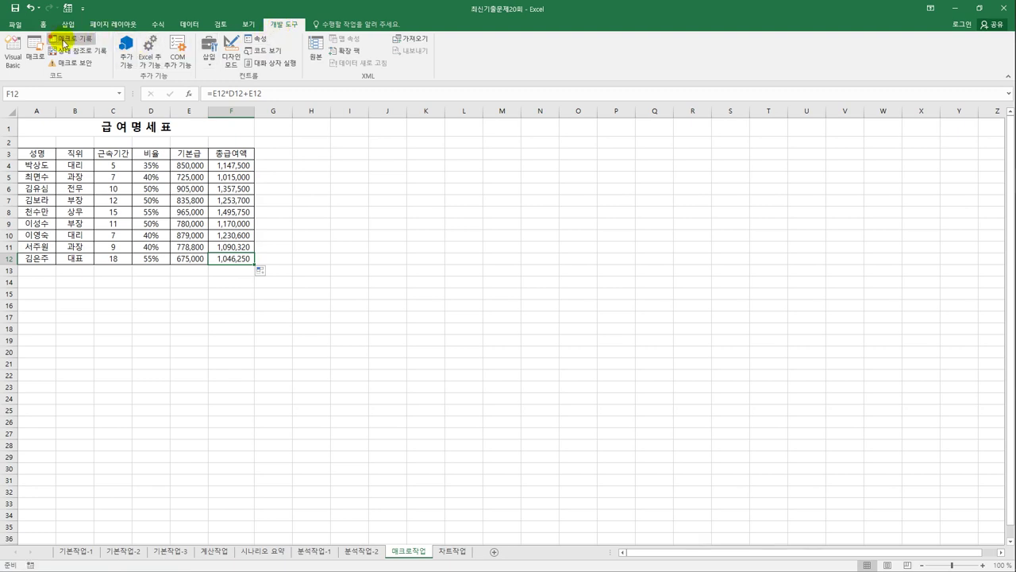
pyautogui.click(322, 323)
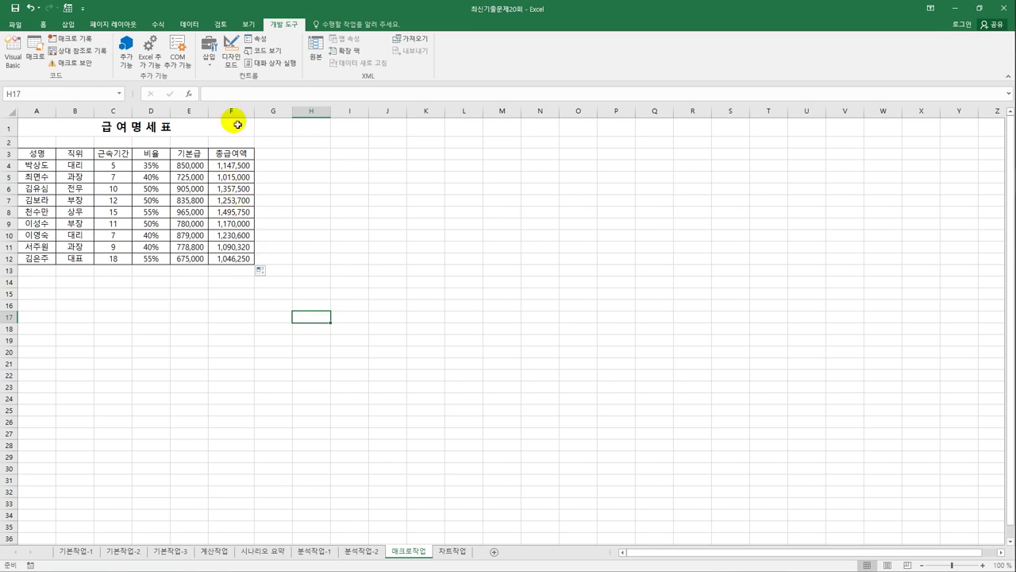
# Step: Draw a 십자형 basic shape covering H3:I5 and label it 총급여액
pyautogui.click(77, 29)
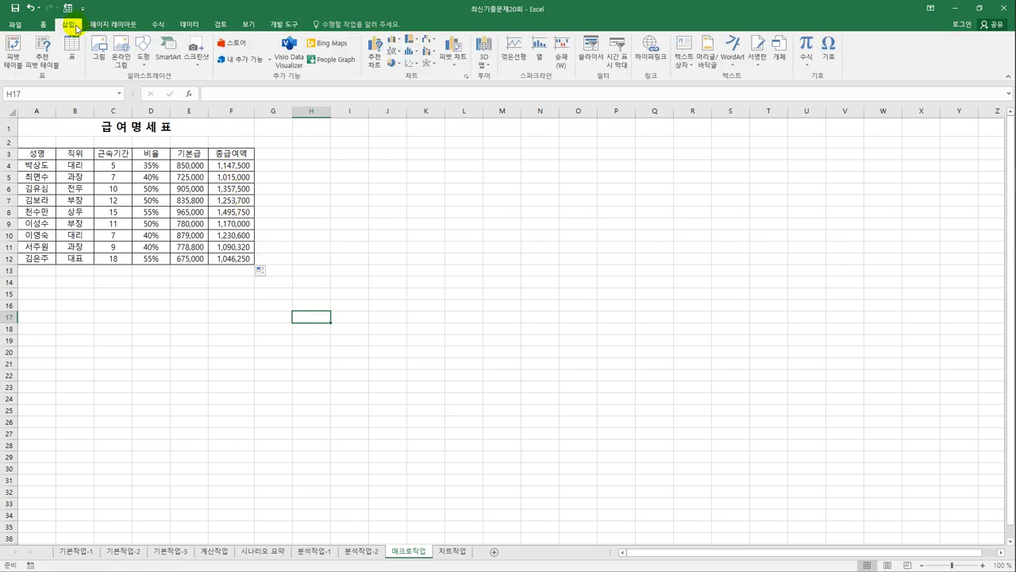
pyautogui.click(143, 58)
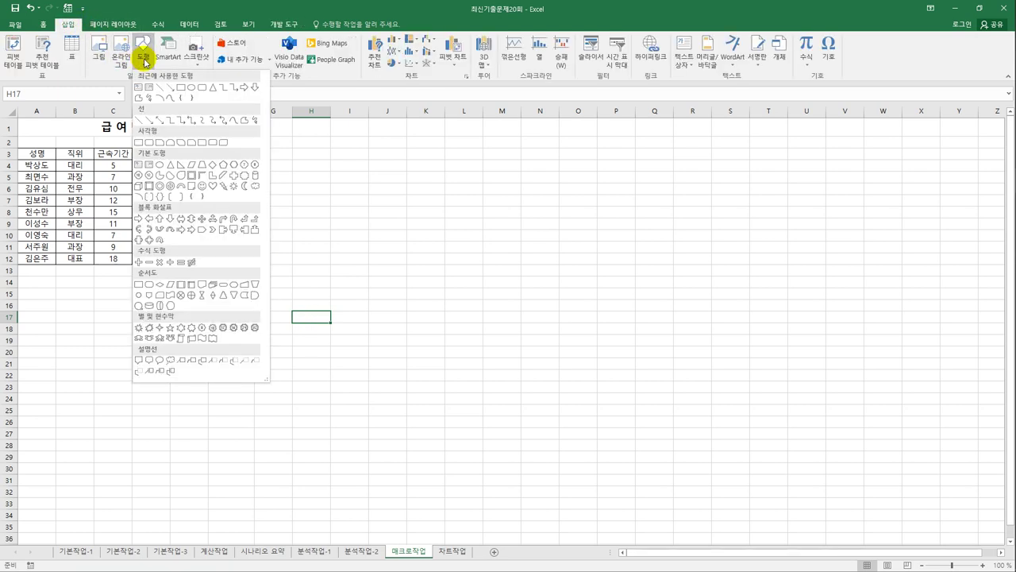
pyautogui.click(234, 178)
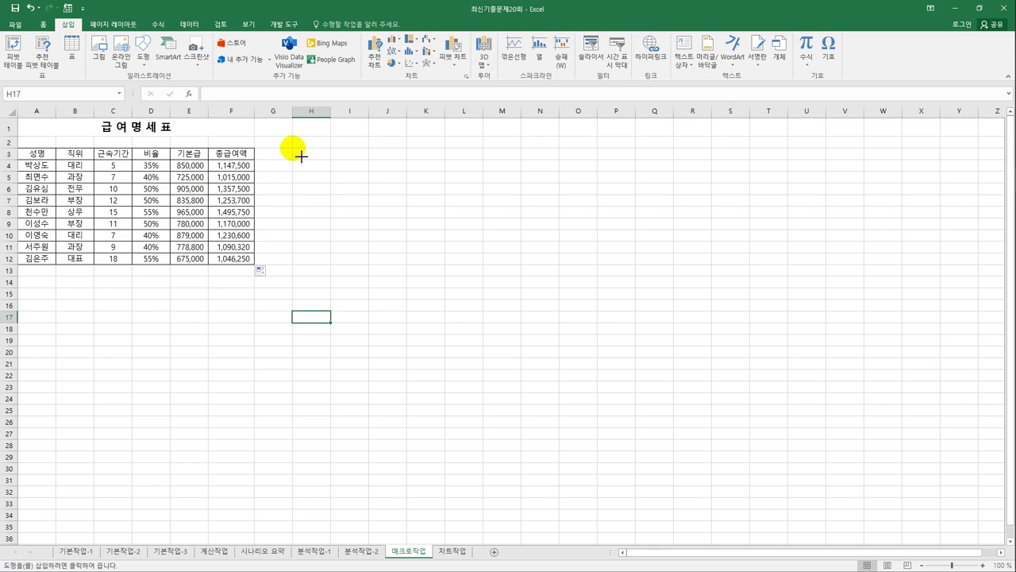
pyautogui.moveTo(295, 150); pyautogui.dragTo(362, 185)
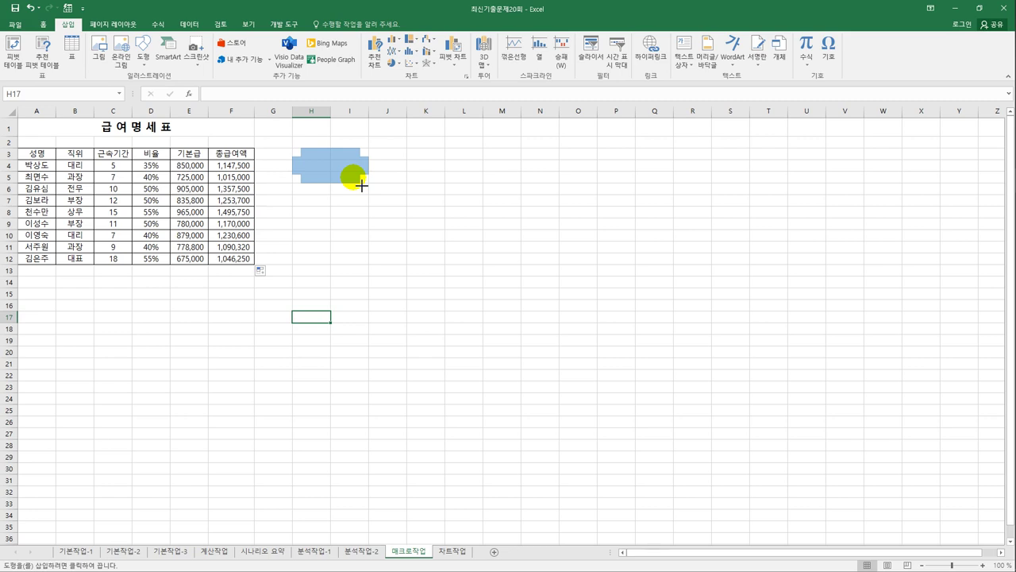
pyautogui.moveTo(361, 186); pyautogui.dragTo(361, 185)
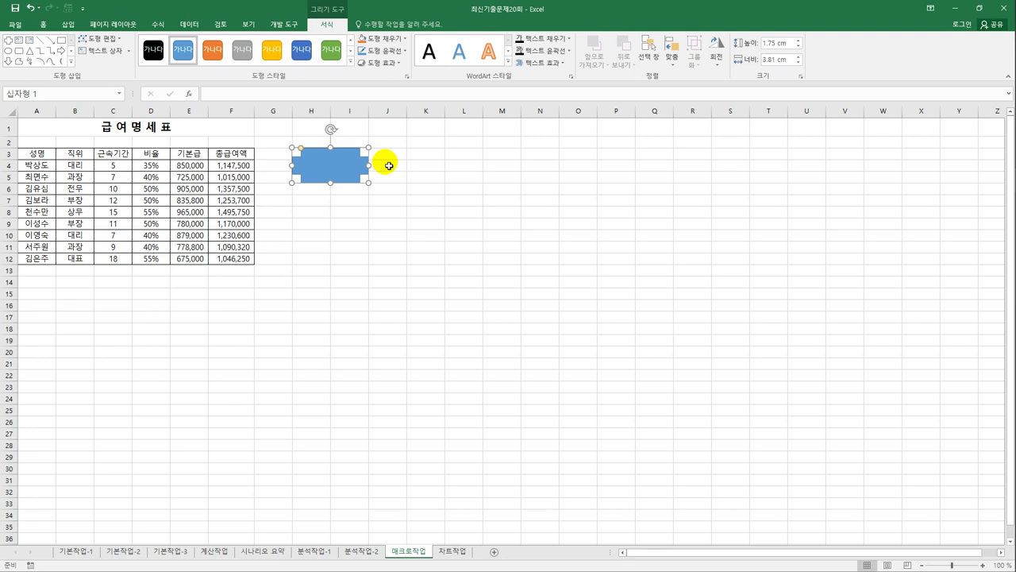
pyautogui.write('ㅅ')
pyautogui.write('급여')
pyautogui.write('액')
# Step: Assign the 총급여액 macro to the cross shape
pyautogui.rightClick(344, 171)
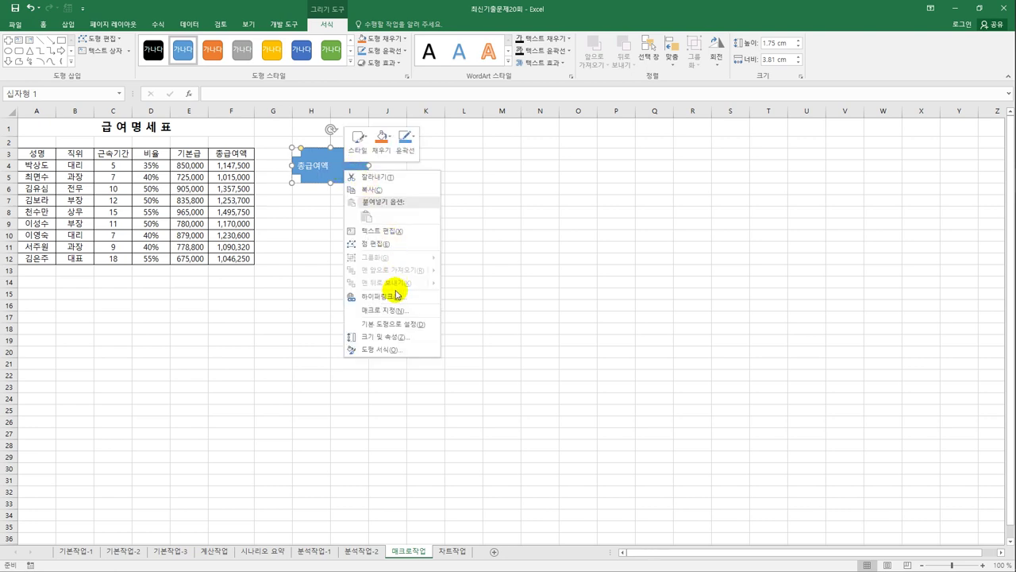
pyautogui.click(389, 310)
pyautogui.click(352, 240)
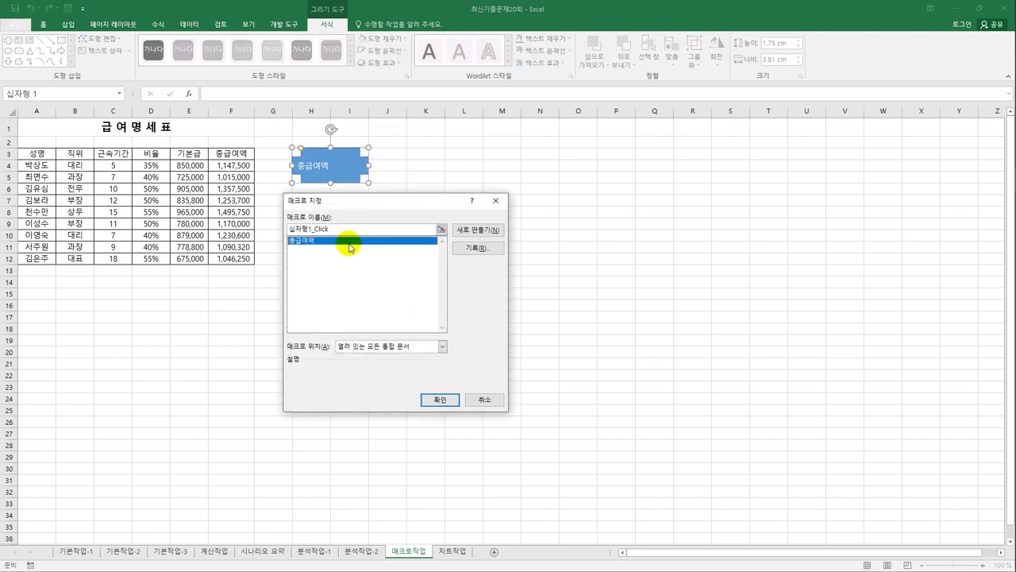
pyautogui.click(433, 403)
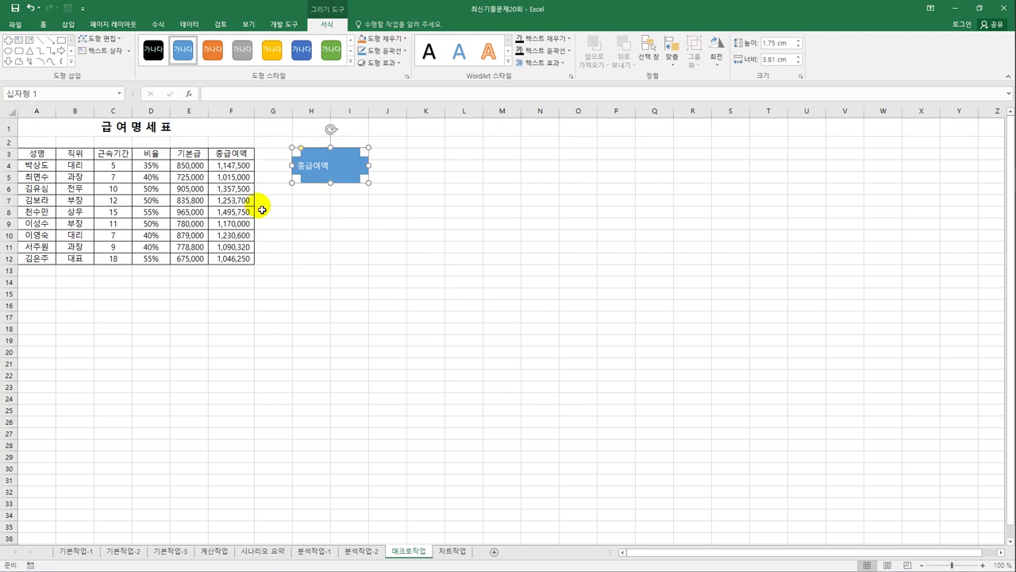
# Step: Clear the 총급여액 values in F4:F12 and run the cross shape's macro to test it
pyautogui.moveTo(238, 164); pyautogui.dragTo(250, 258)
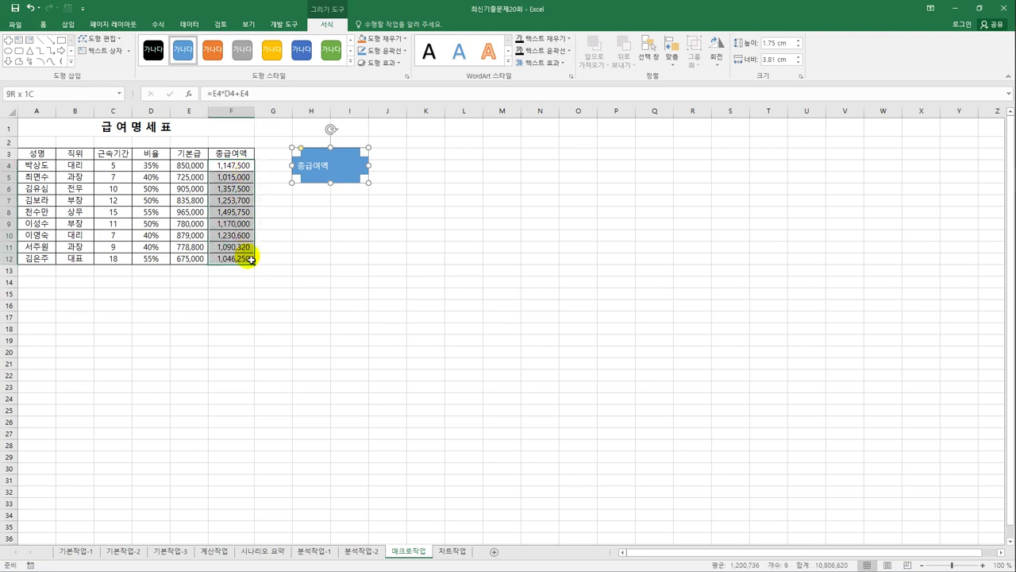
pyautogui.press('Delete')
pyautogui.click(363, 273)
pyautogui.click(337, 180)
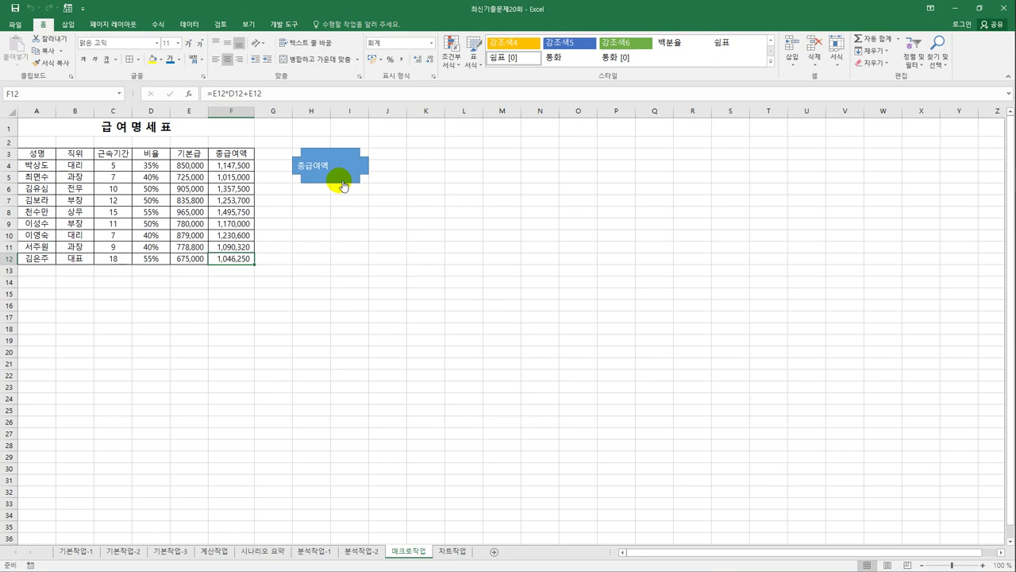
pyautogui.click(359, 263)
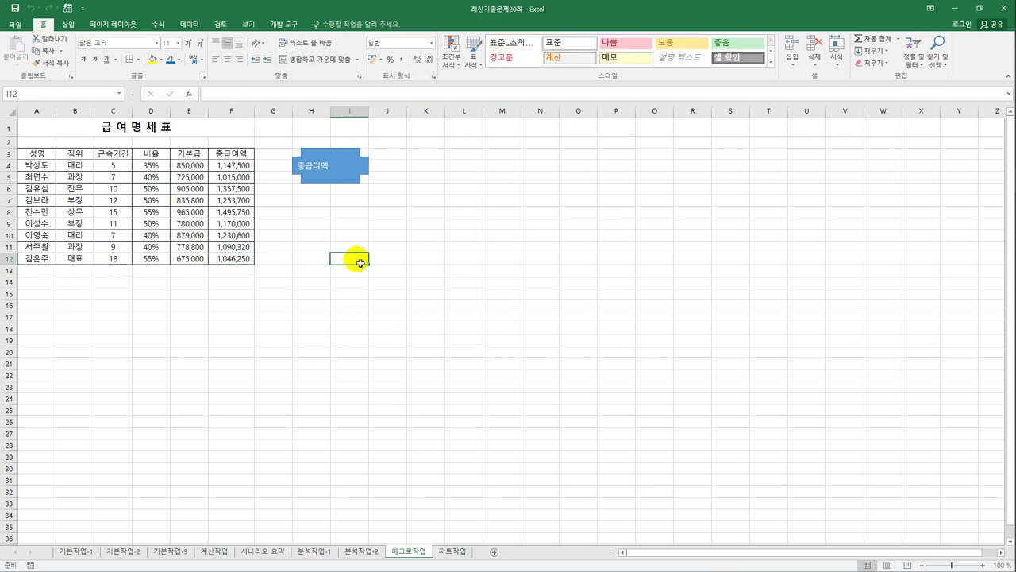
# Step: Start recording a second macro named 서식 in the current workbook
pyautogui.click(283, 24)
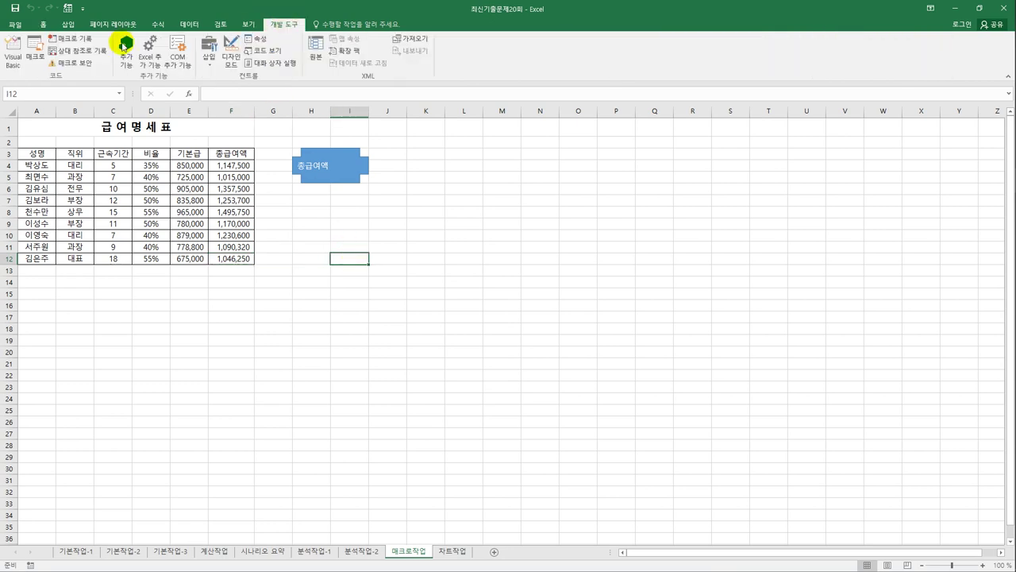
pyautogui.click(82, 44)
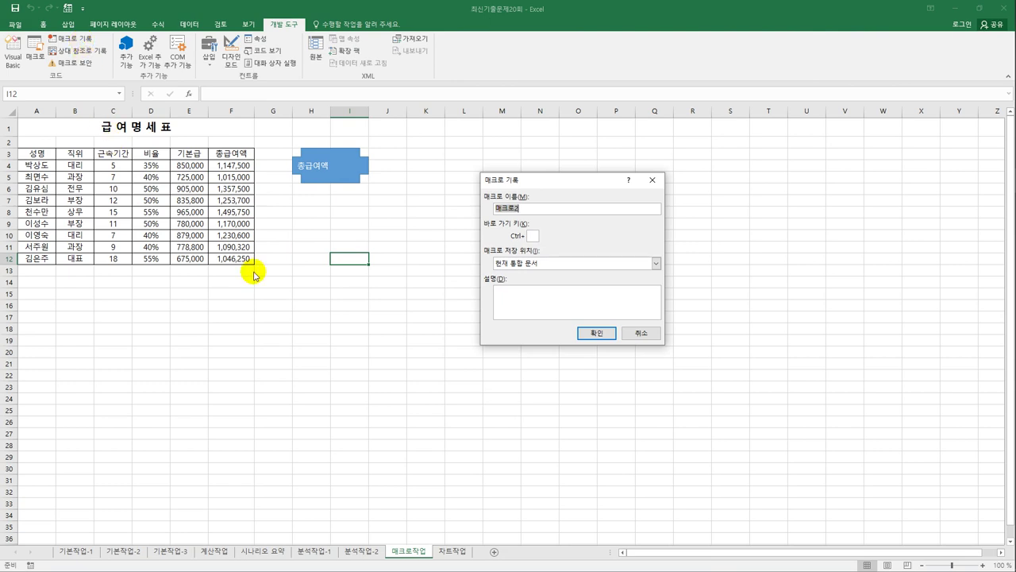
pyautogui.write('서식')
pyautogui.click(587, 333)
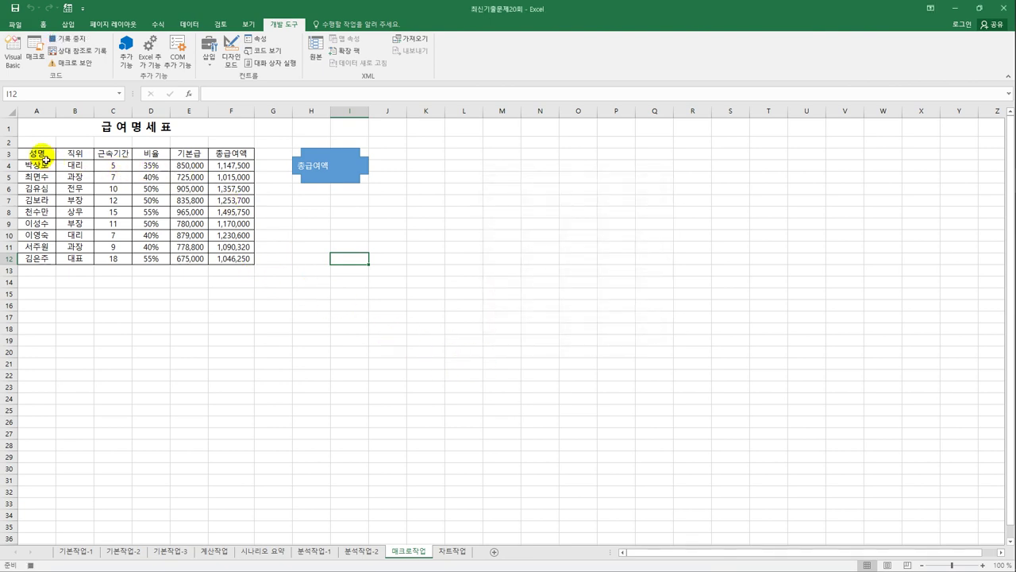
# Step: Set the font colour of the header cells A3:F3 to standard blue
pyautogui.moveTo(43, 156); pyautogui.dragTo(219, 158)
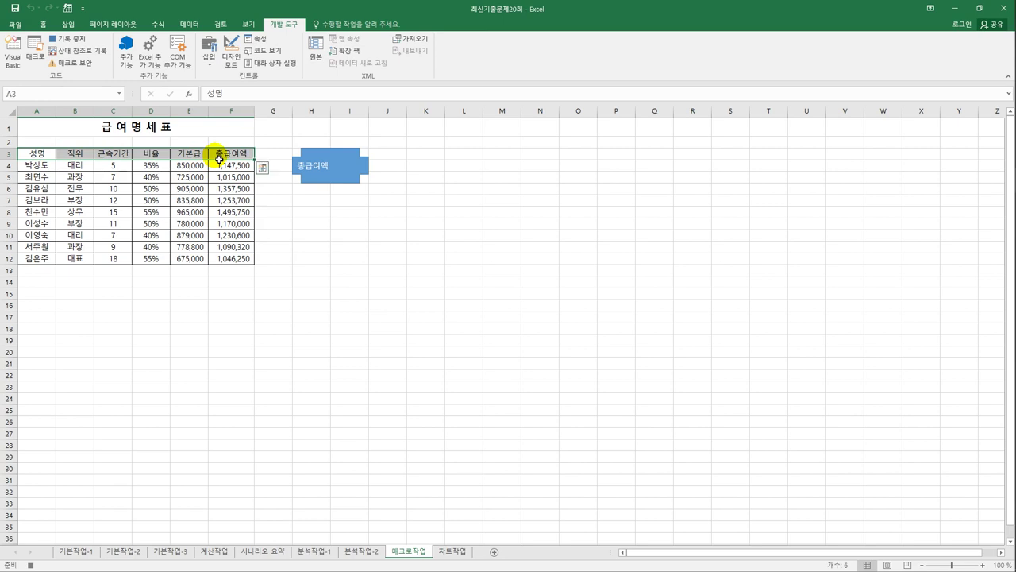
pyautogui.click(44, 24)
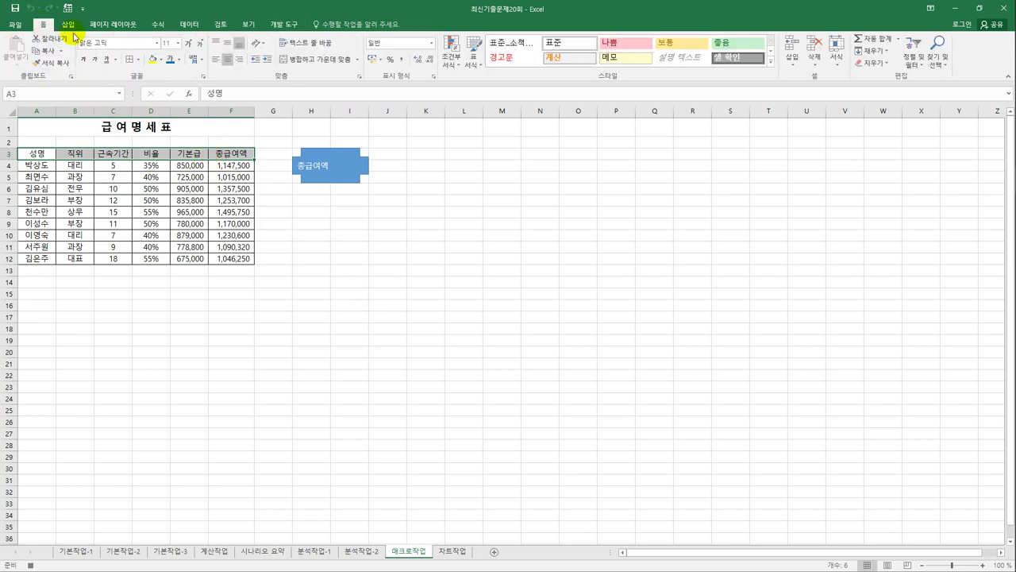
pyautogui.click(180, 61)
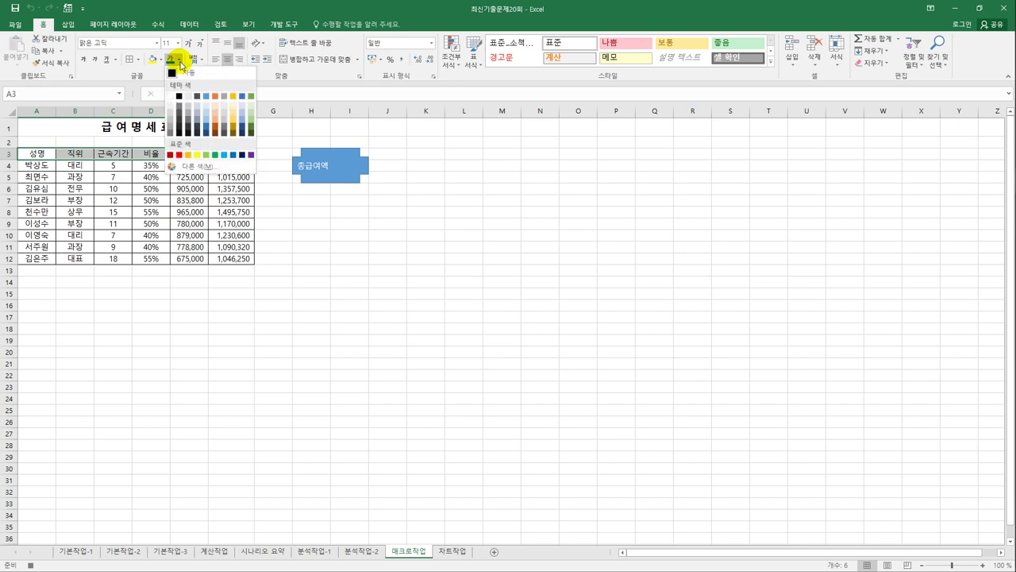
pyautogui.click(233, 156)
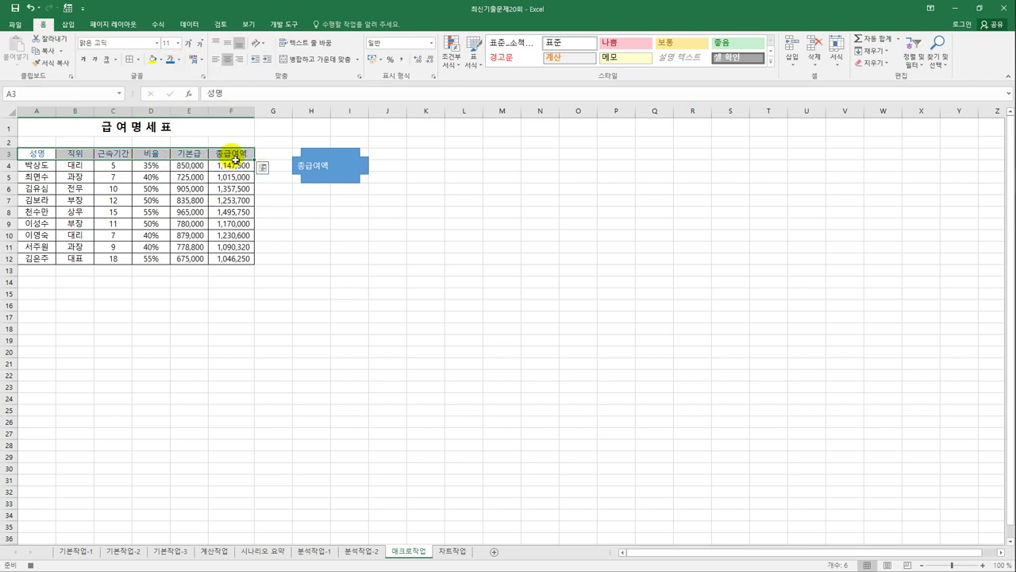
# Step: Fill the header cells A3:F3 with standard yellow and stop recording the 서식 macro
pyautogui.click(161, 61)
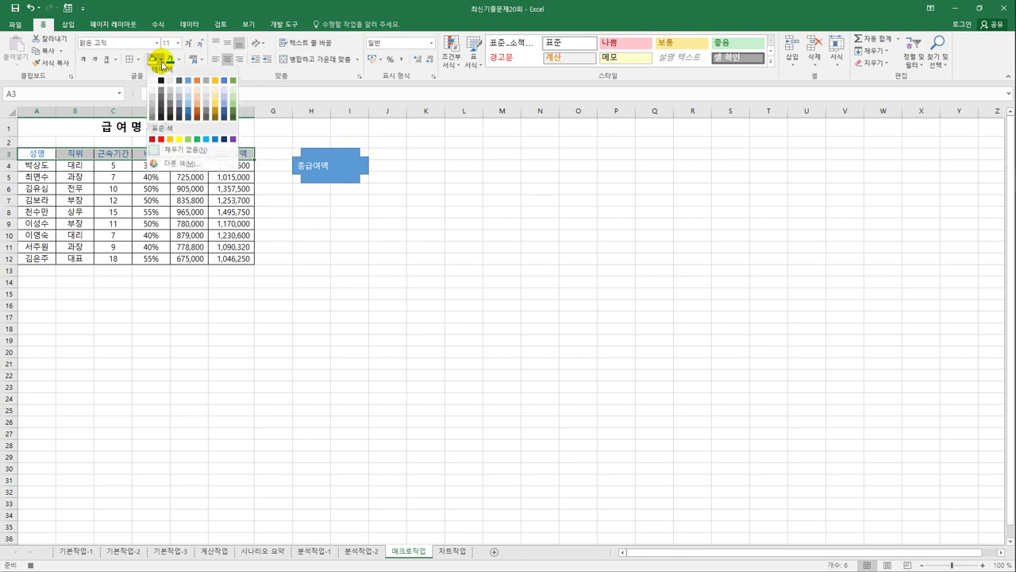
pyautogui.click(178, 142)
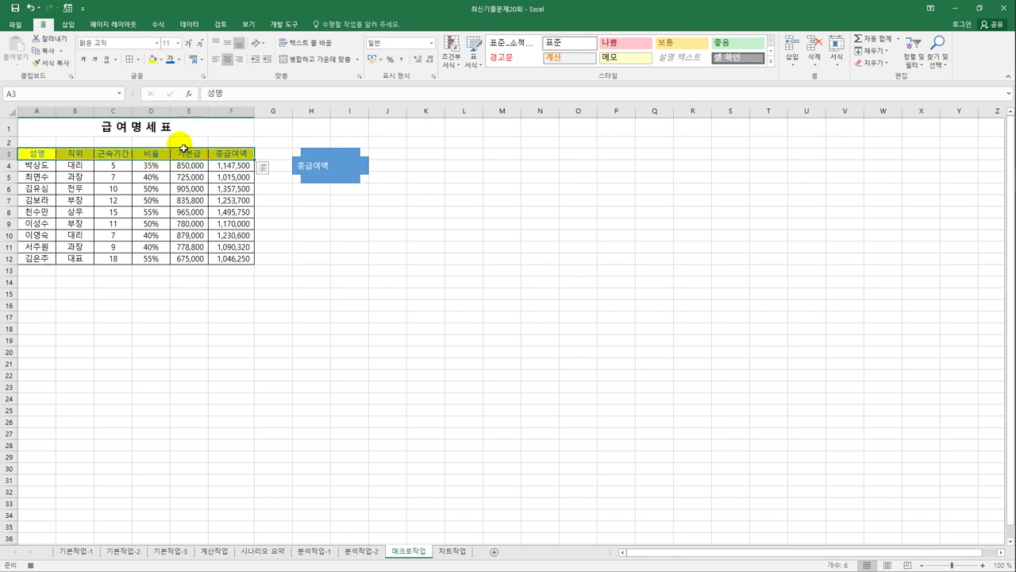
pyautogui.click(228, 157)
pyautogui.click(283, 24)
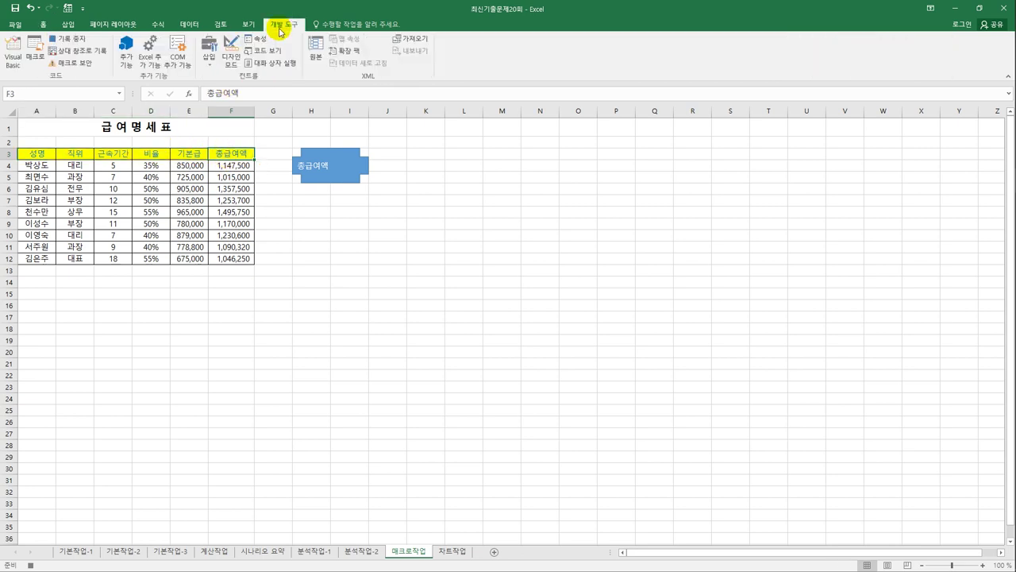
# Step: Draw a rounded rectangle covering H7:I9 and label it 서식
pyautogui.click(68, 24)
pyautogui.click(145, 54)
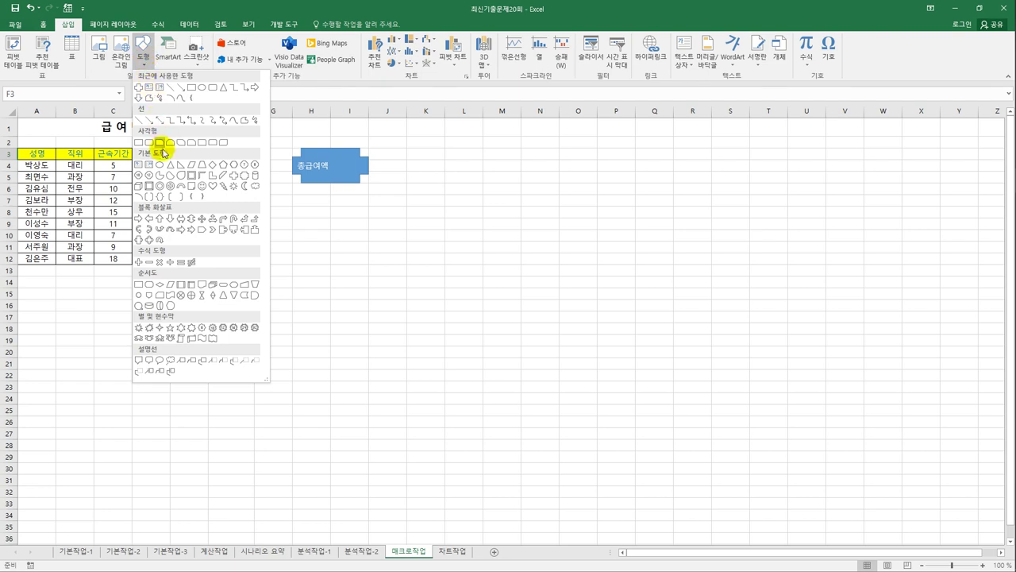
pyautogui.click(147, 142)
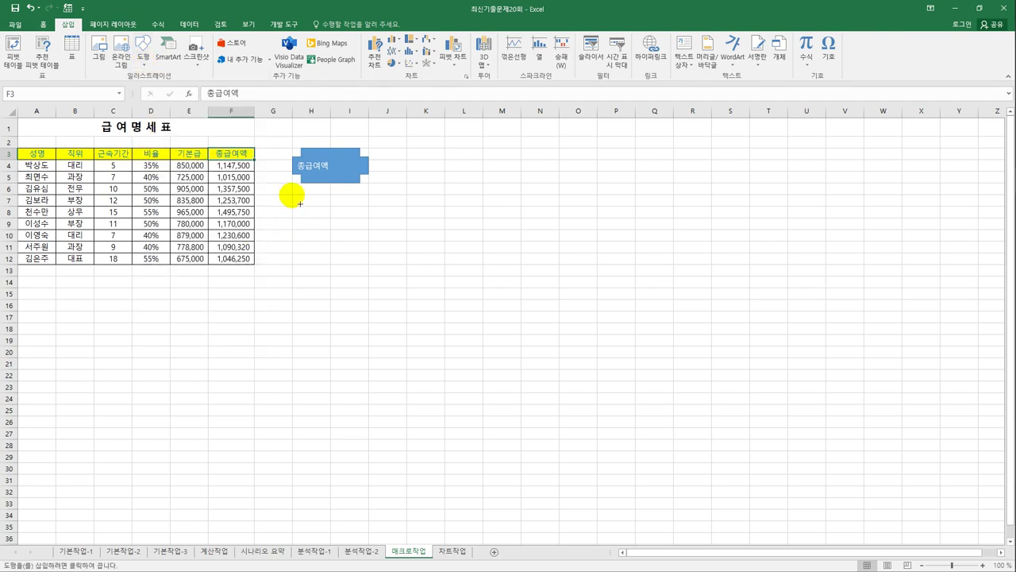
pyautogui.moveTo(300, 203)
pyautogui.mouseDown()
pyautogui.moveTo(345, 208)
pyautogui.moveTo(366, 232)
pyautogui.mouseUp()
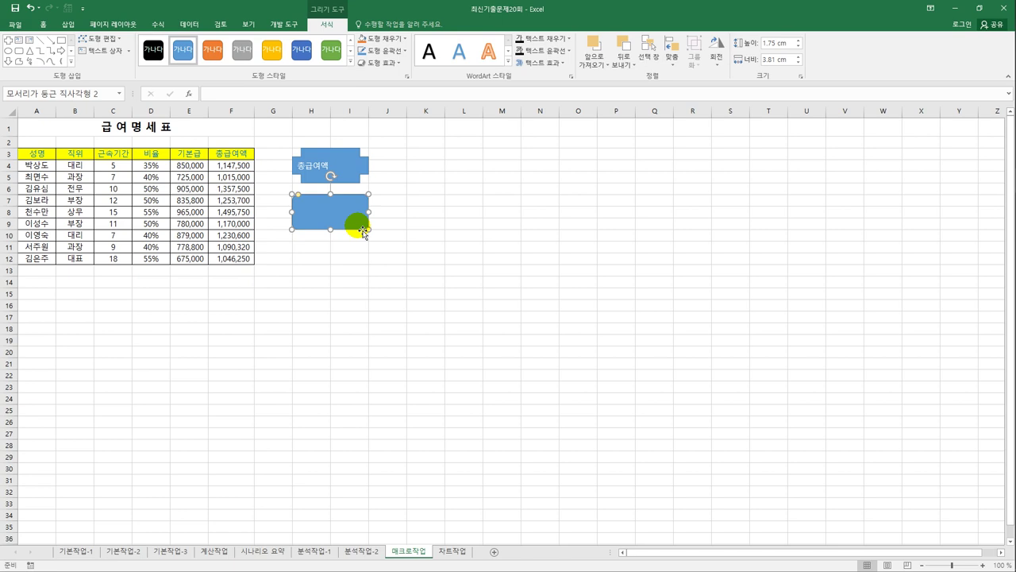
pyautogui.write('서식')
# Step: Assign the 서식 macro to the rounded rectangle and deselect the shape
pyautogui.rightClick(362, 230)
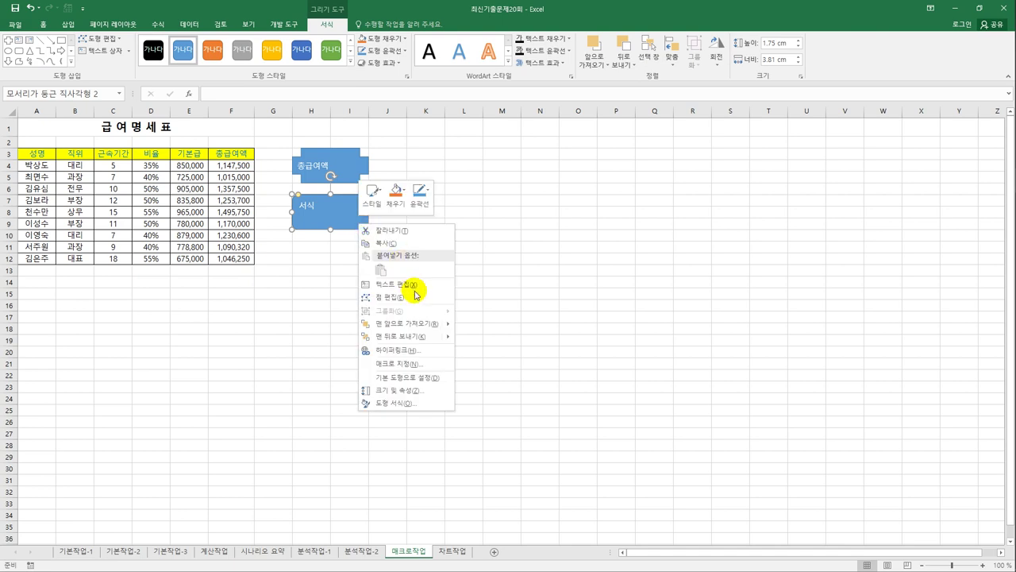
pyautogui.click(413, 367)
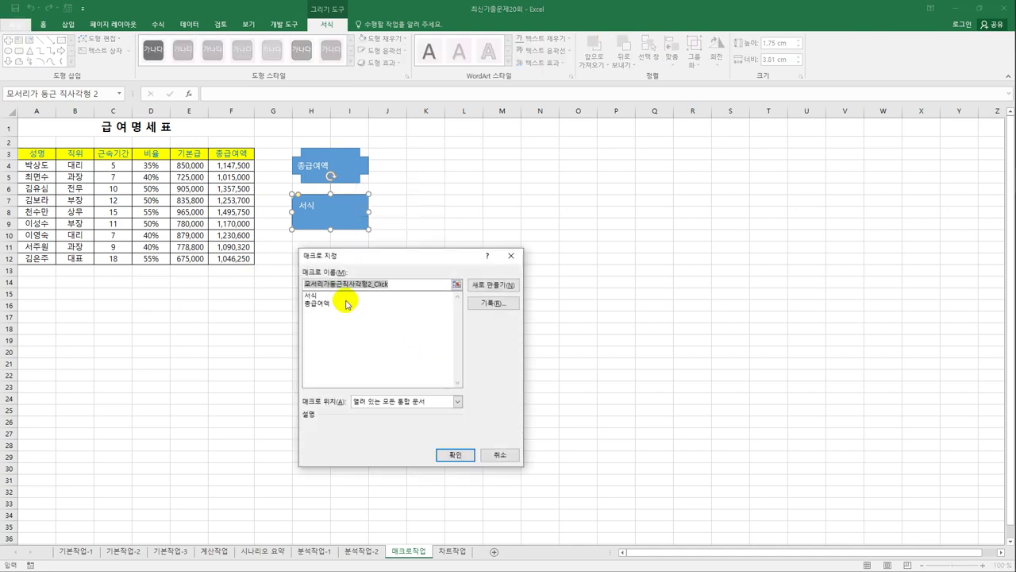
pyautogui.click(341, 295)
pyautogui.click(455, 455)
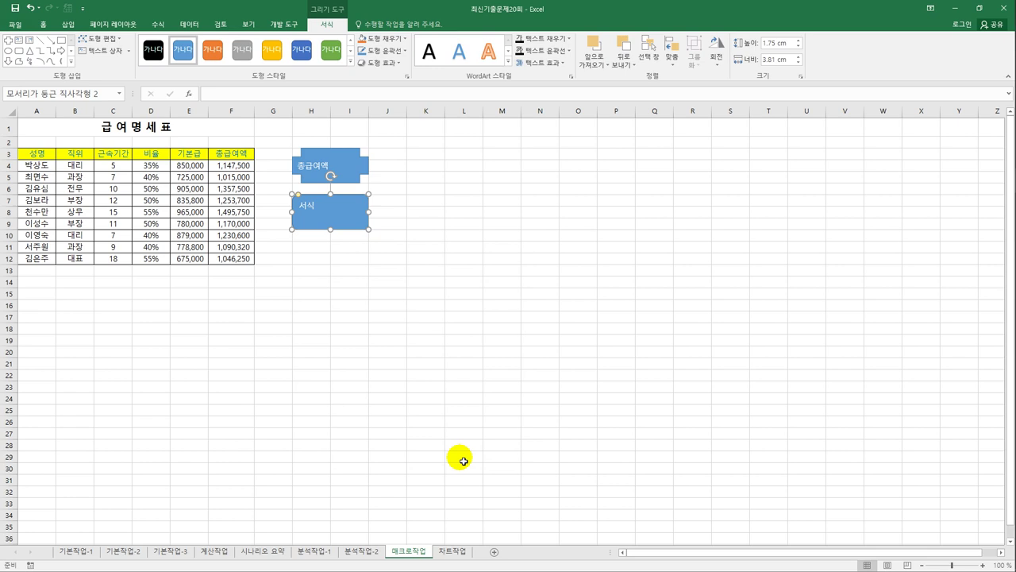
pyautogui.click(443, 316)
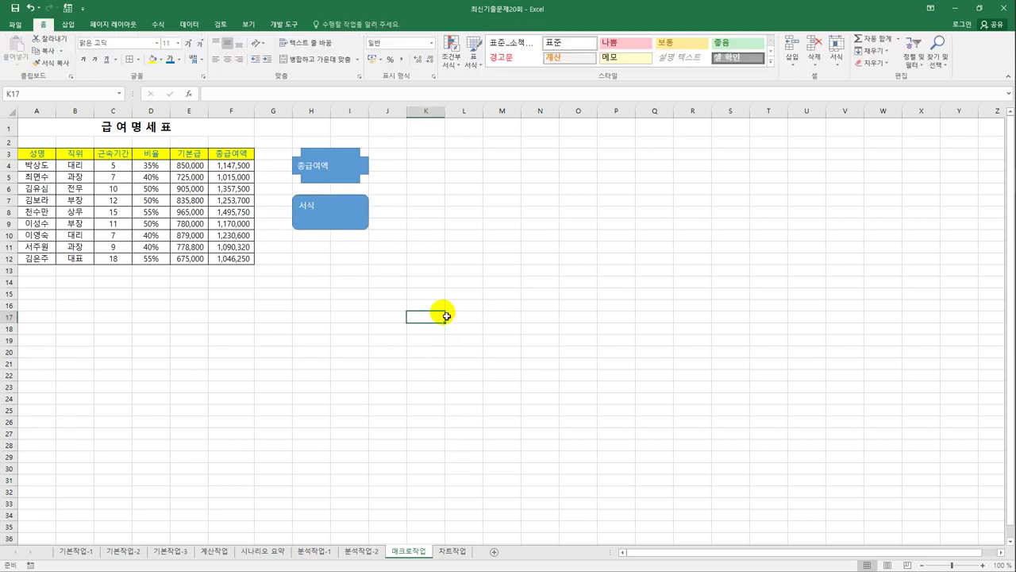
# Step: Delete the 지원인원 series from the chart on the 차트작업 sheet
pyautogui.click(444, 554)
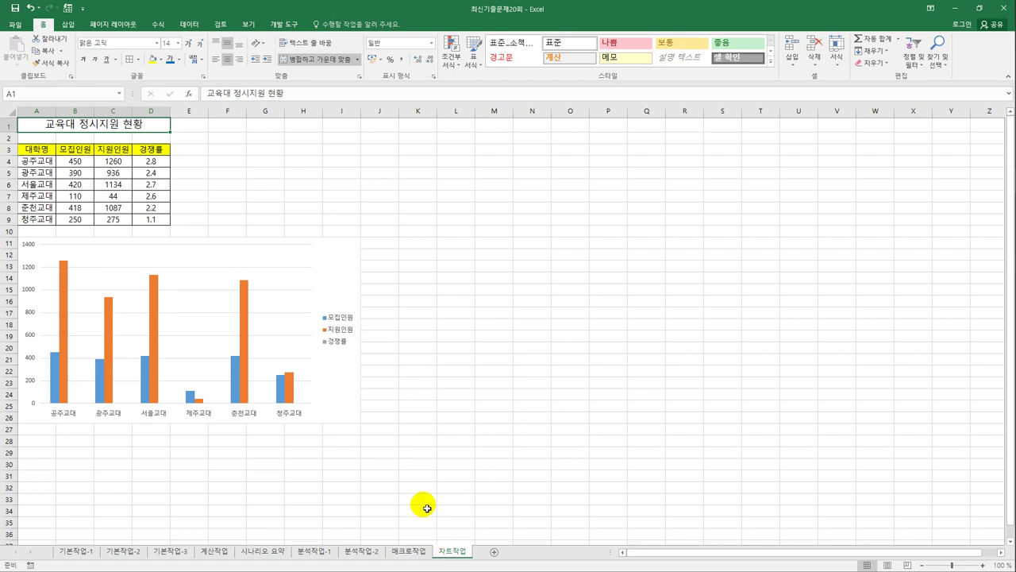
pyautogui.click(242, 315)
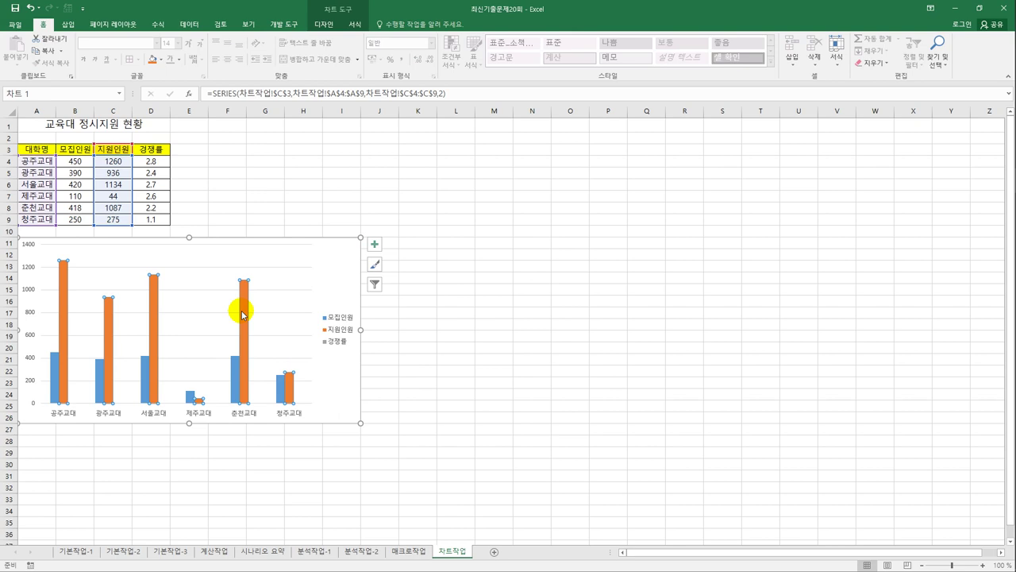
pyautogui.press('Delete')
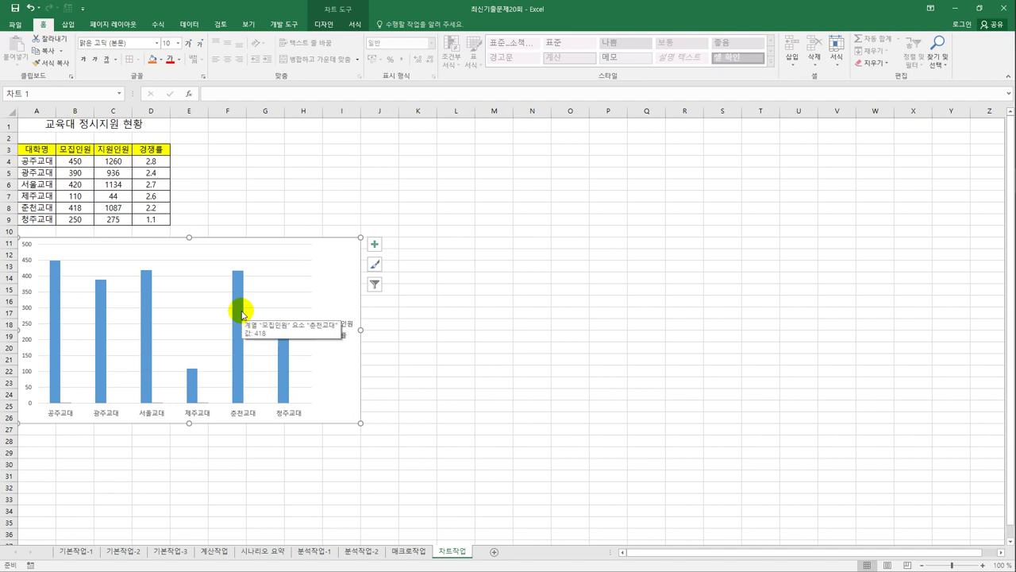
# Step: Change the 모집인원 series to a line with markers (표식이 있는 꺾은선형) plotted on the secondary axis
pyautogui.click(242, 314)
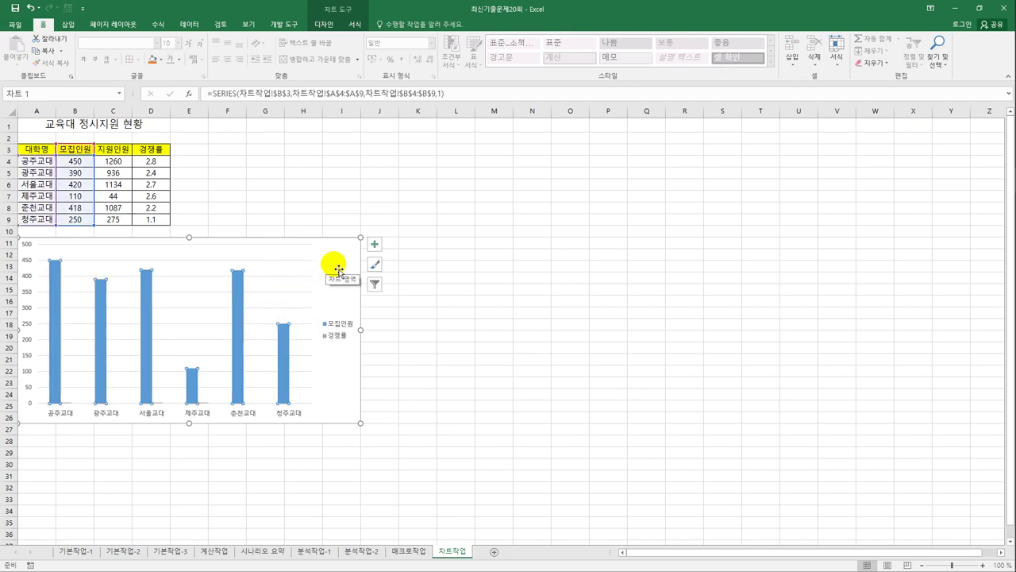
pyautogui.rightClick(236, 286)
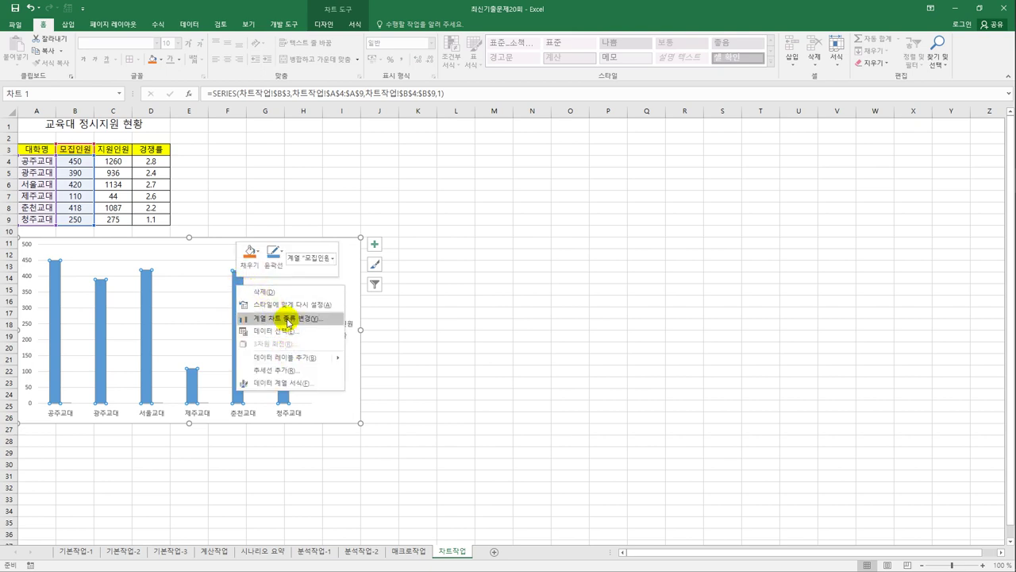
pyautogui.click(288, 318)
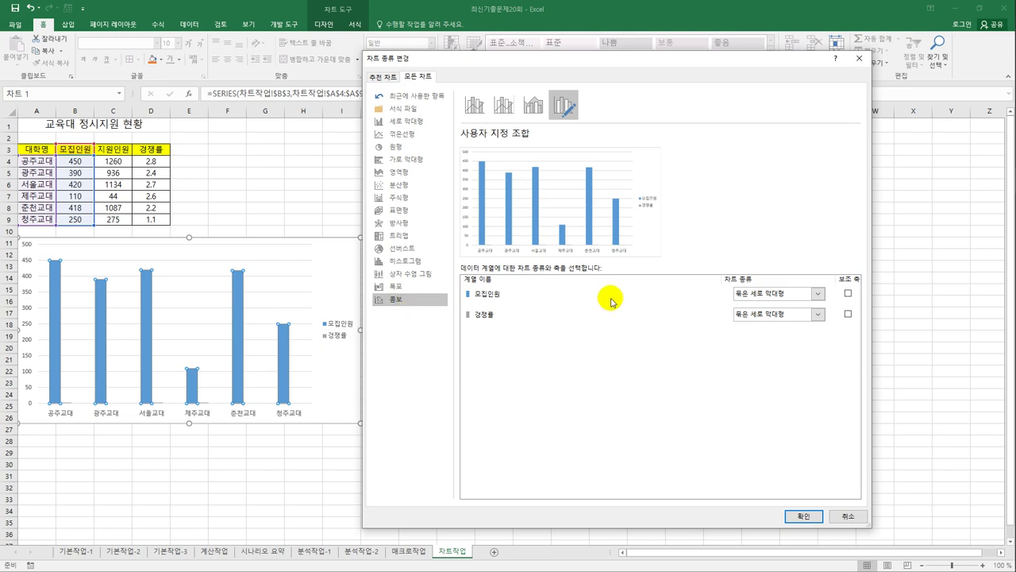
pyautogui.click(821, 294)
pyautogui.click(820, 295)
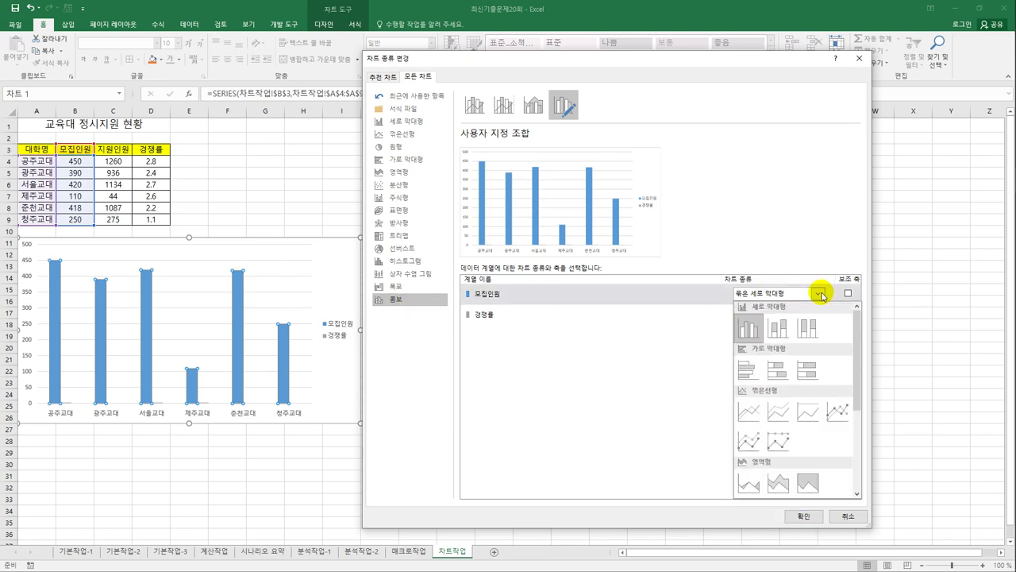
pyautogui.click(839, 412)
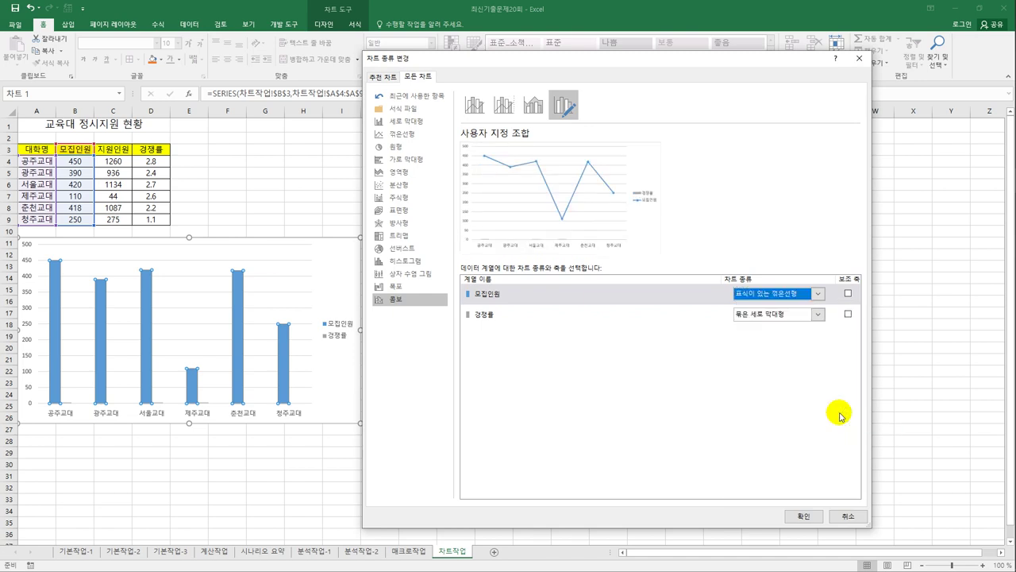
pyautogui.click(847, 294)
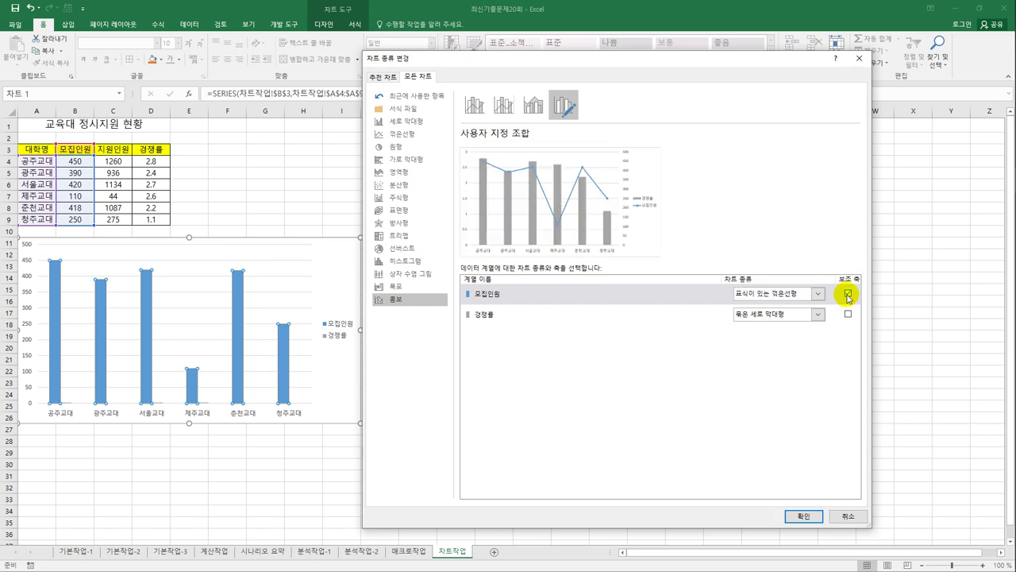
pyautogui.click(803, 516)
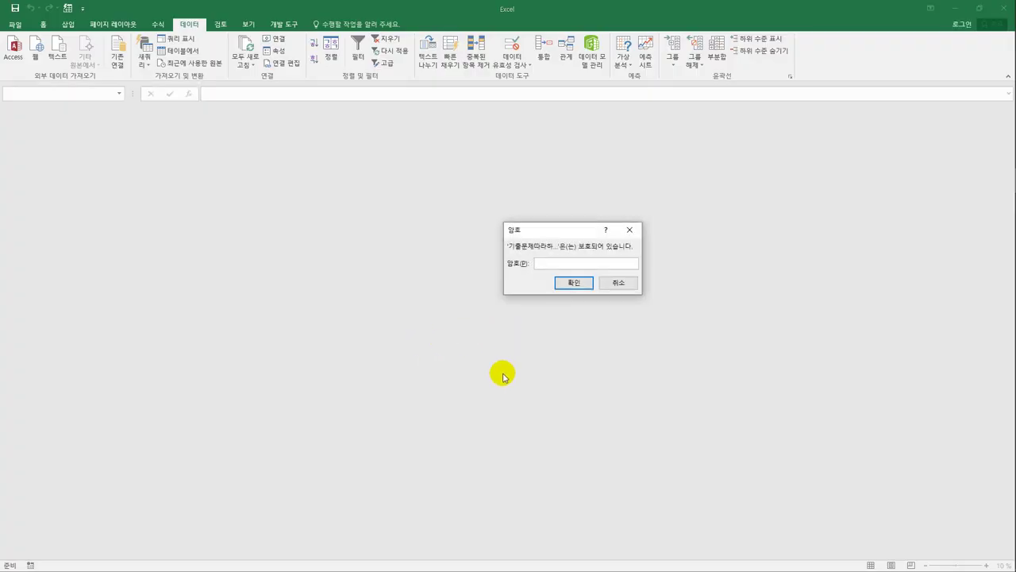
# Step: Enter the password for the protected file and enable the macro content in the recovered workbook
pyautogui.write('*******')
pyautogui.press('Return')
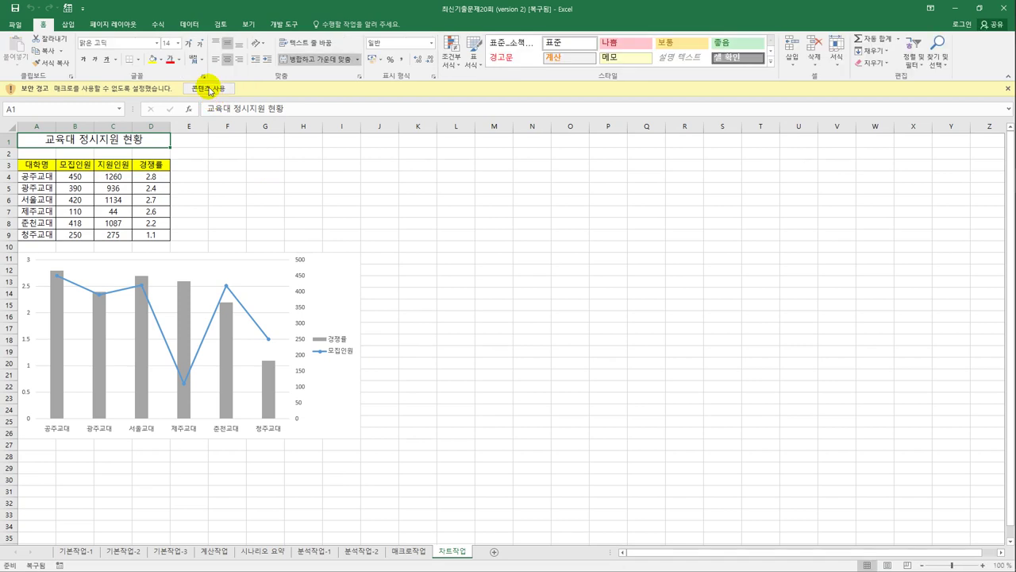
pyautogui.click(210, 90)
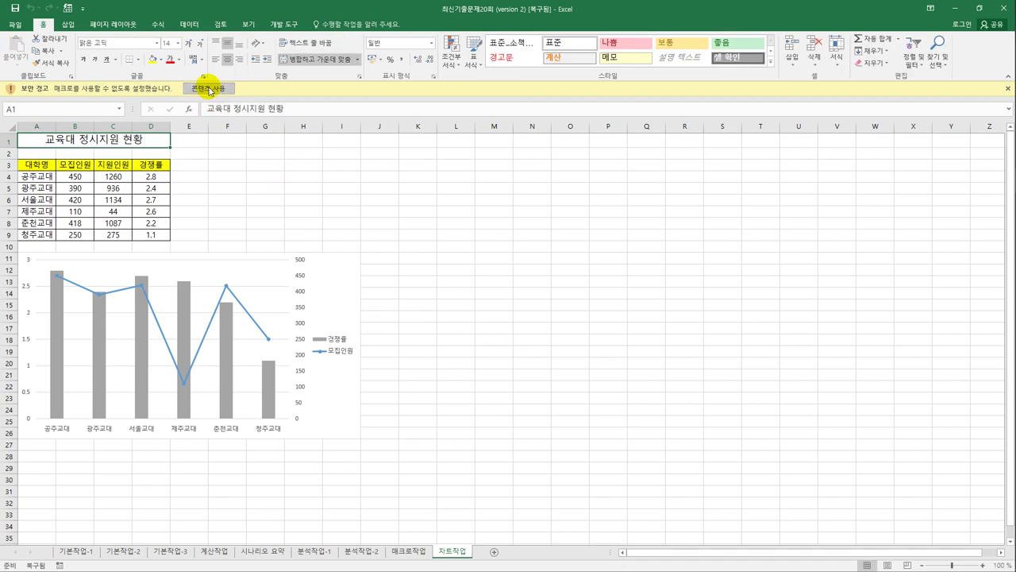
pyautogui.click(443, 324)
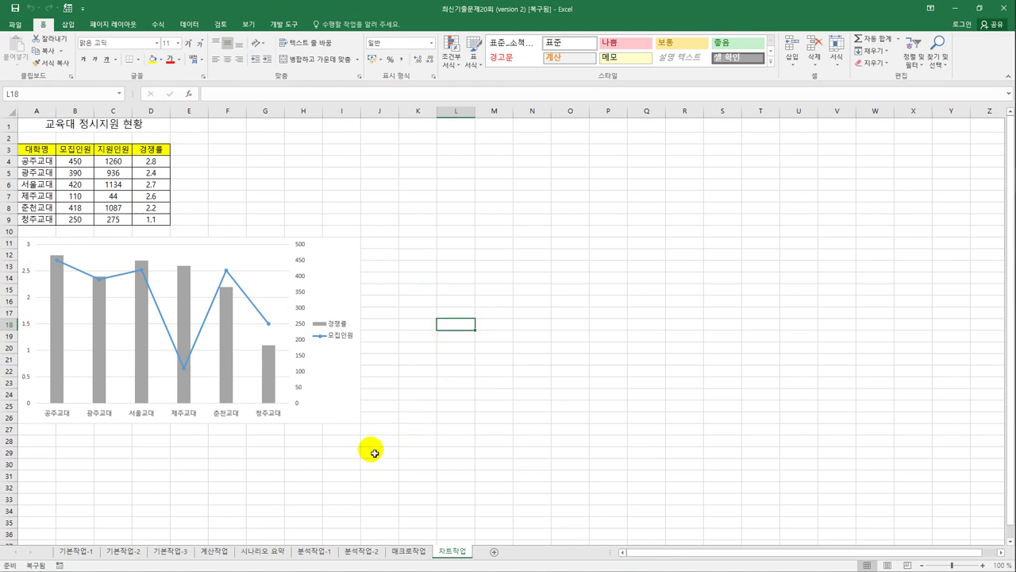
# Step: Add a chart title to the combination chart and set its text to "교육대 정시지원 현황"
pyautogui.click(334, 283)
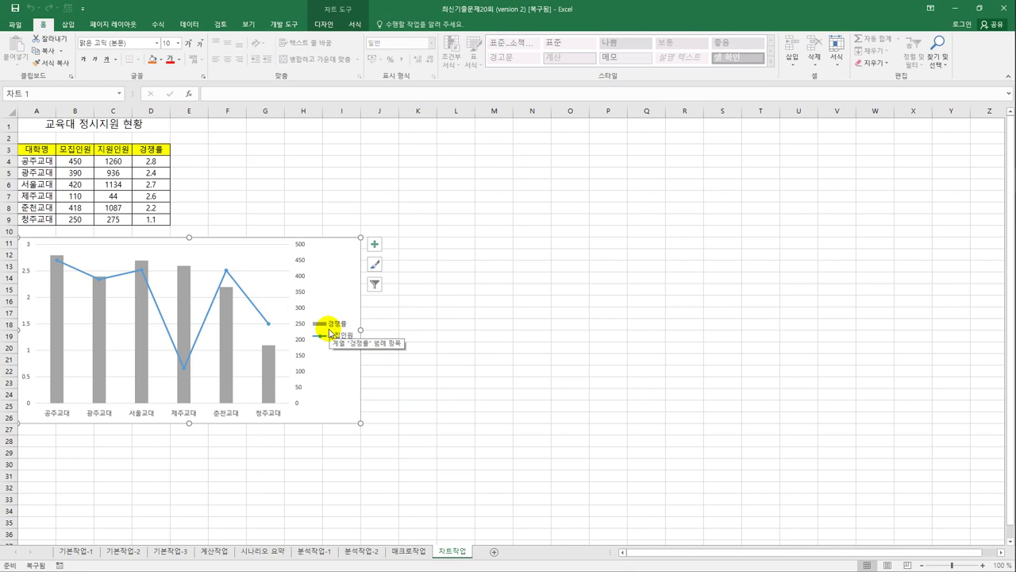
pyautogui.click(265, 322)
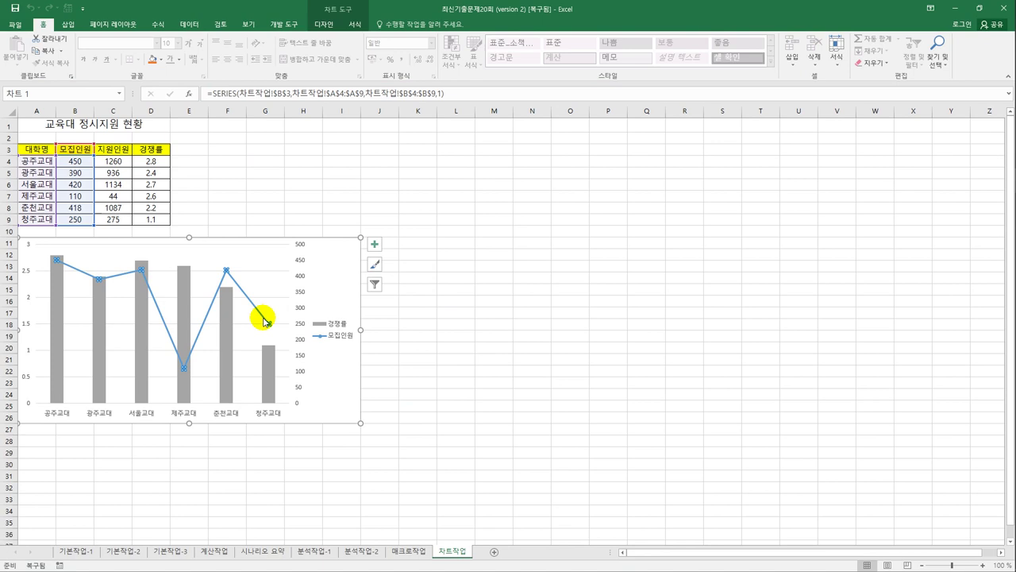
pyautogui.click(350, 258)
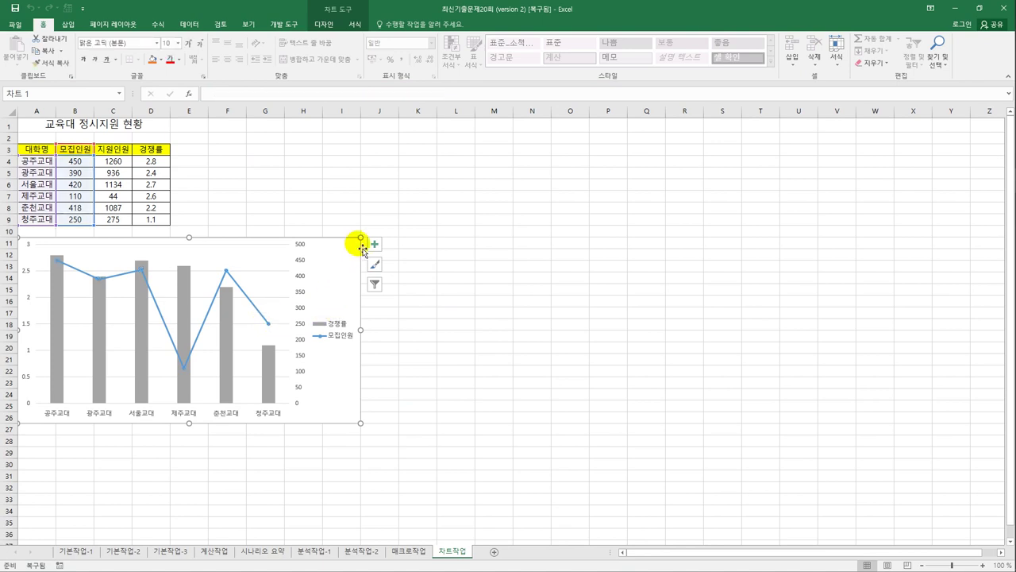
pyautogui.click(374, 245)
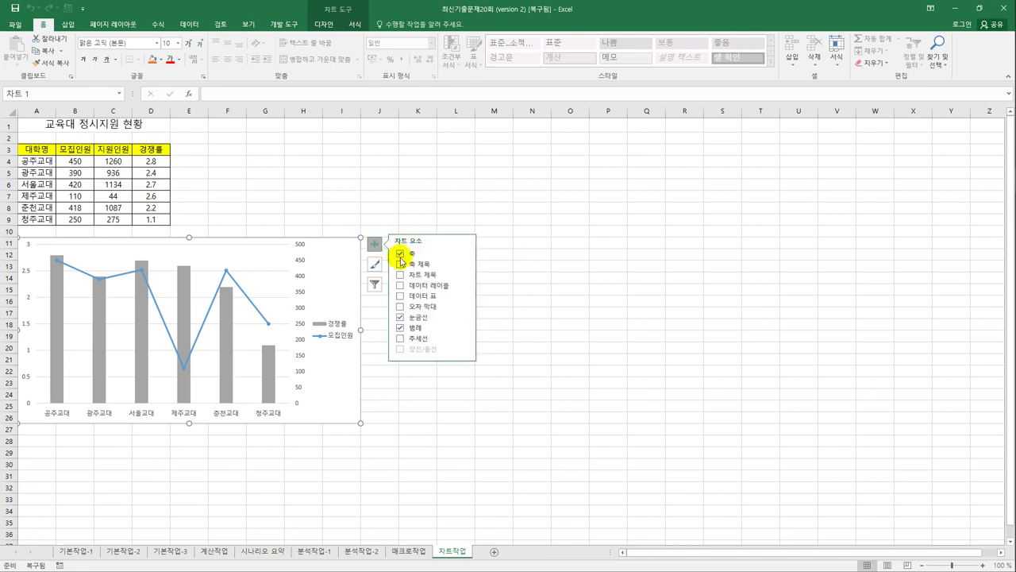
pyautogui.click(413, 276)
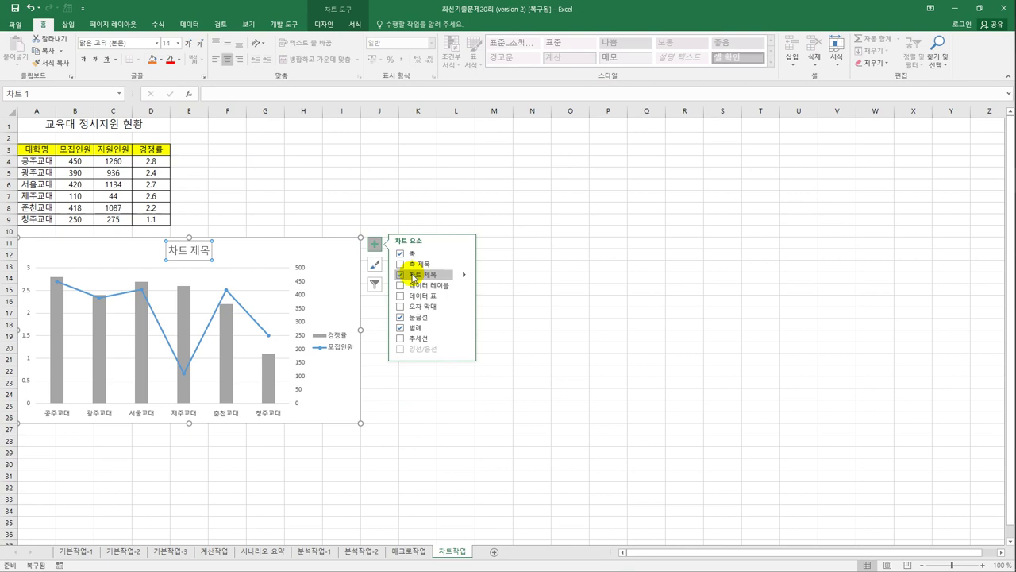
pyautogui.moveTo(169, 251); pyautogui.dragTo(214, 255)
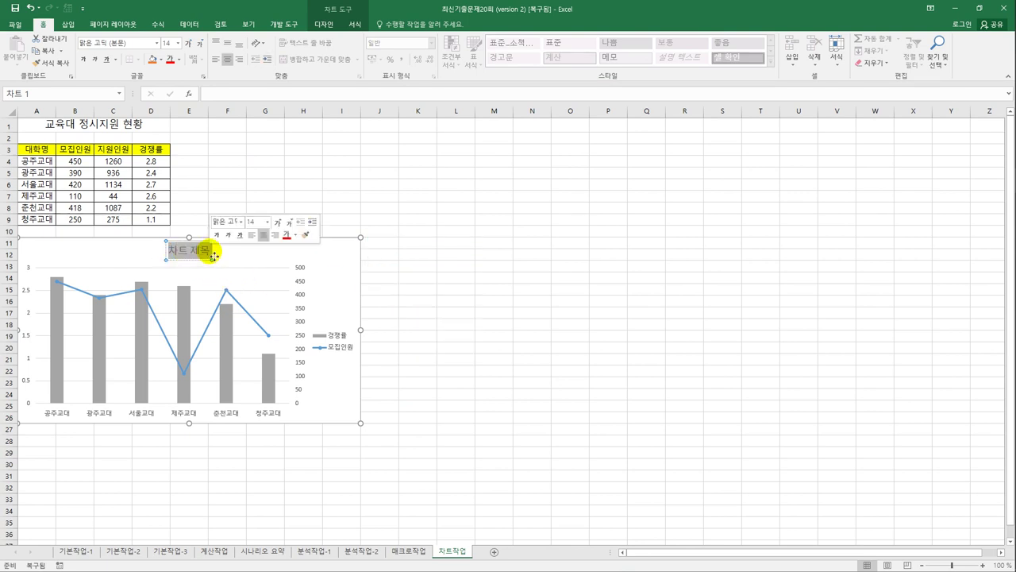
pyautogui.press('Delete')
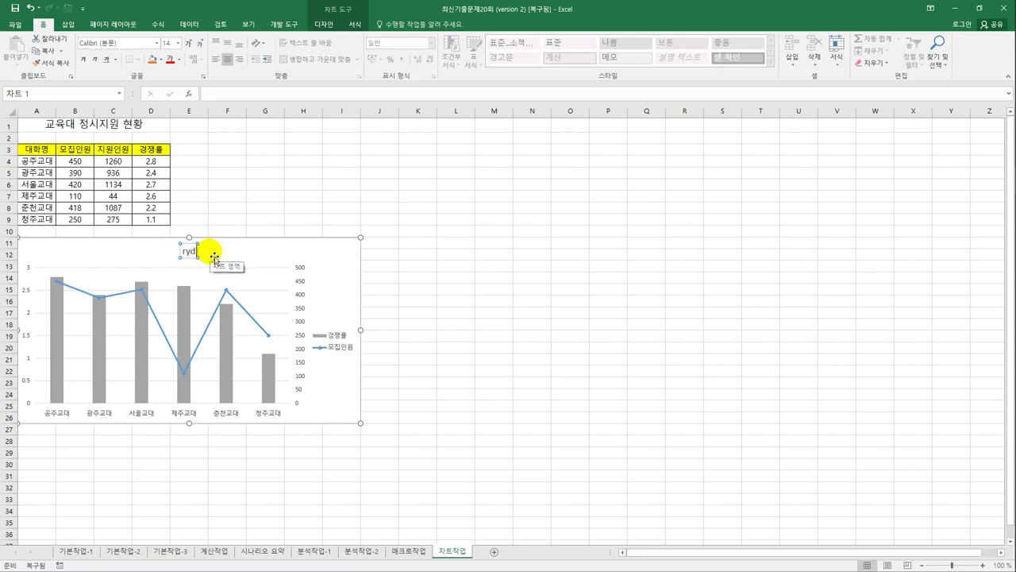
pyautogui.write('교육대')
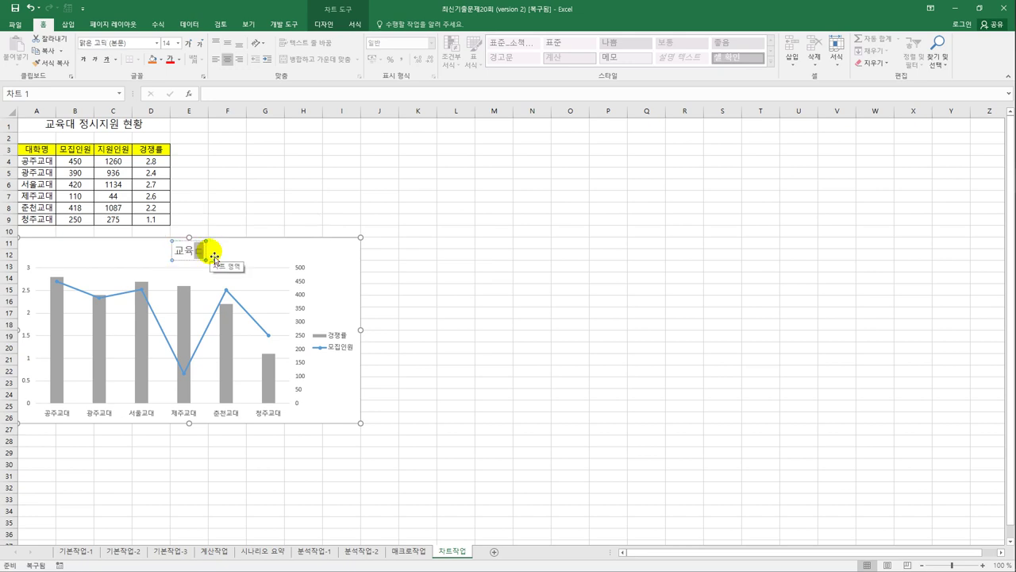
pyautogui.write(' 정')
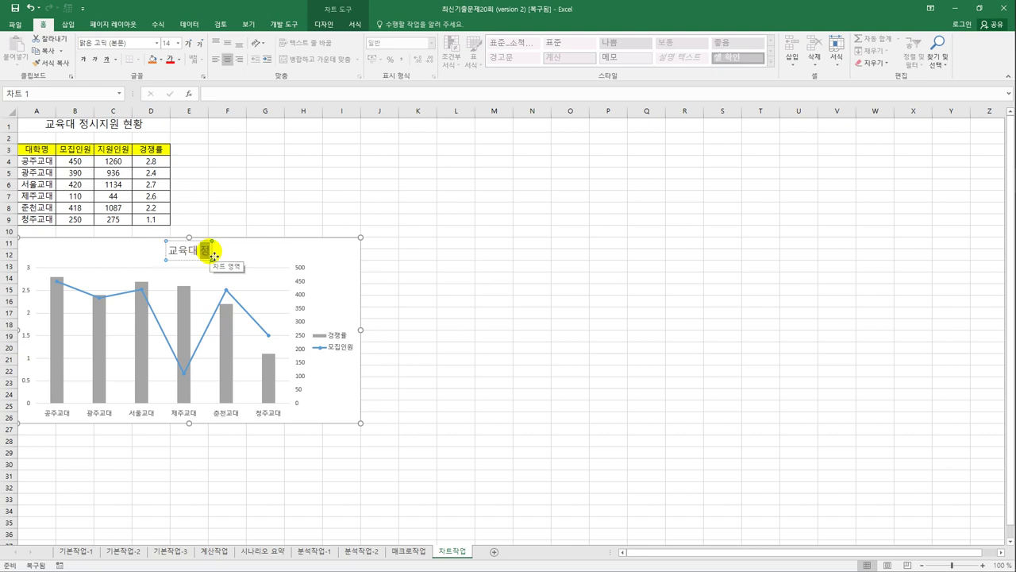
pyautogui.write('시지원 현황')
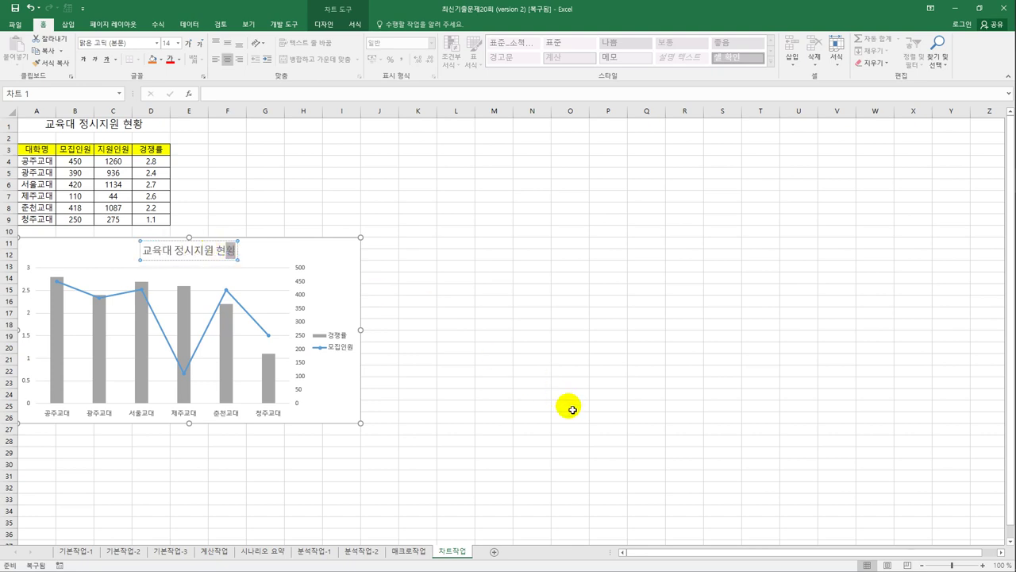
pyautogui.click(419, 325)
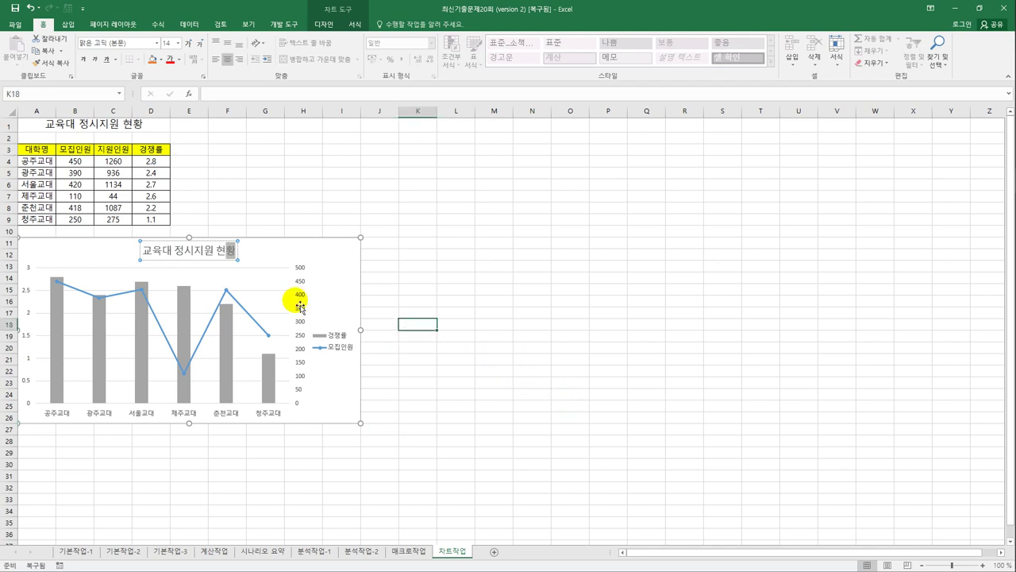
# Step: Format the chart title in 굴림체, size 16, bold
pyautogui.click(224, 254)
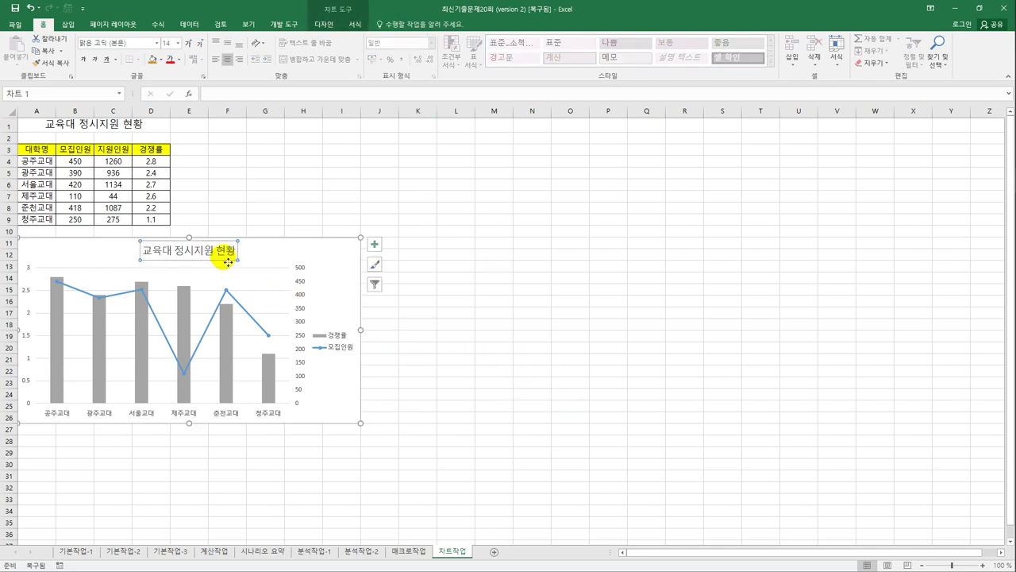
pyautogui.click(156, 43)
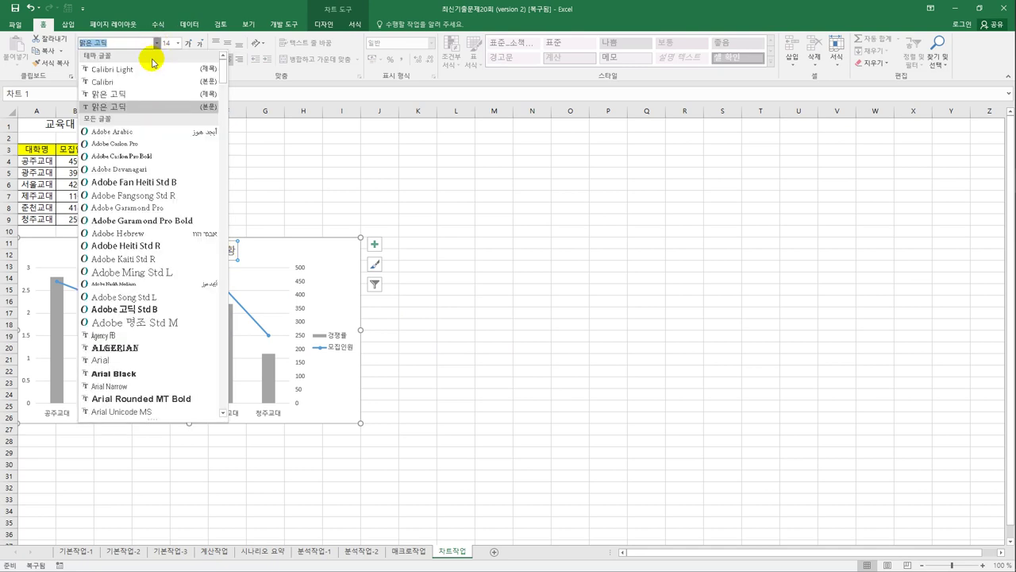
pyautogui.write('굴림체')
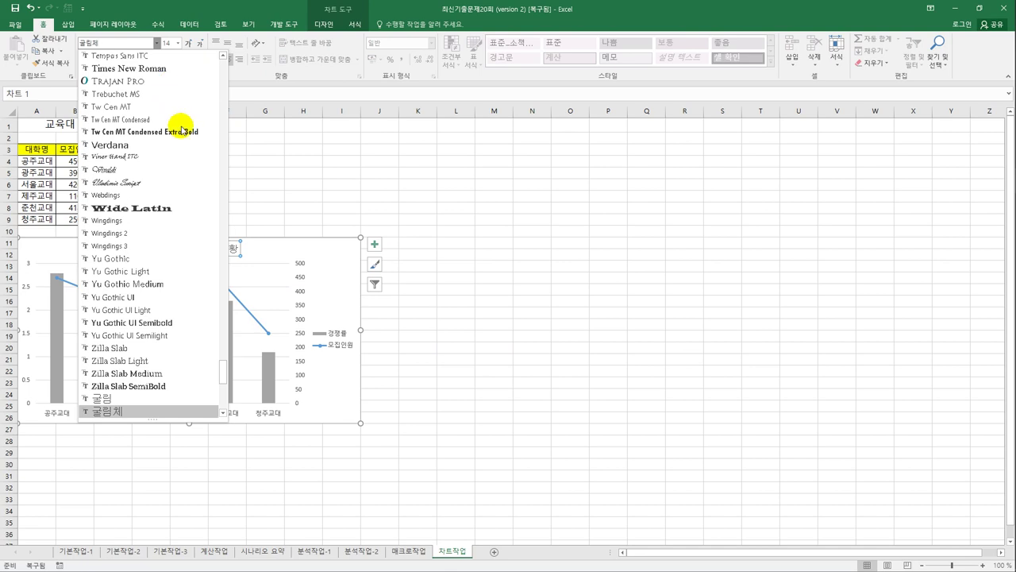
pyautogui.click(139, 411)
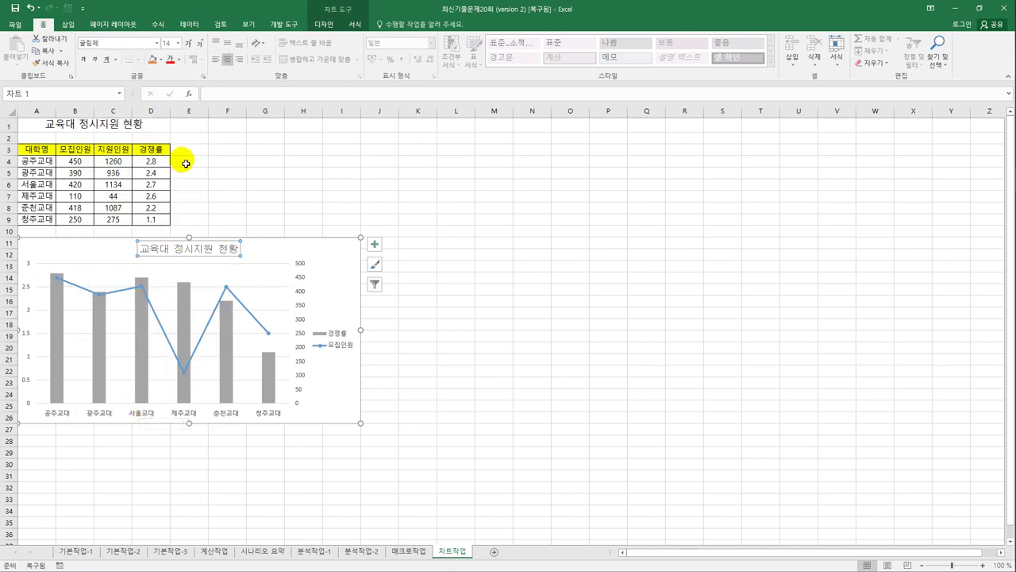
pyautogui.click(179, 43)
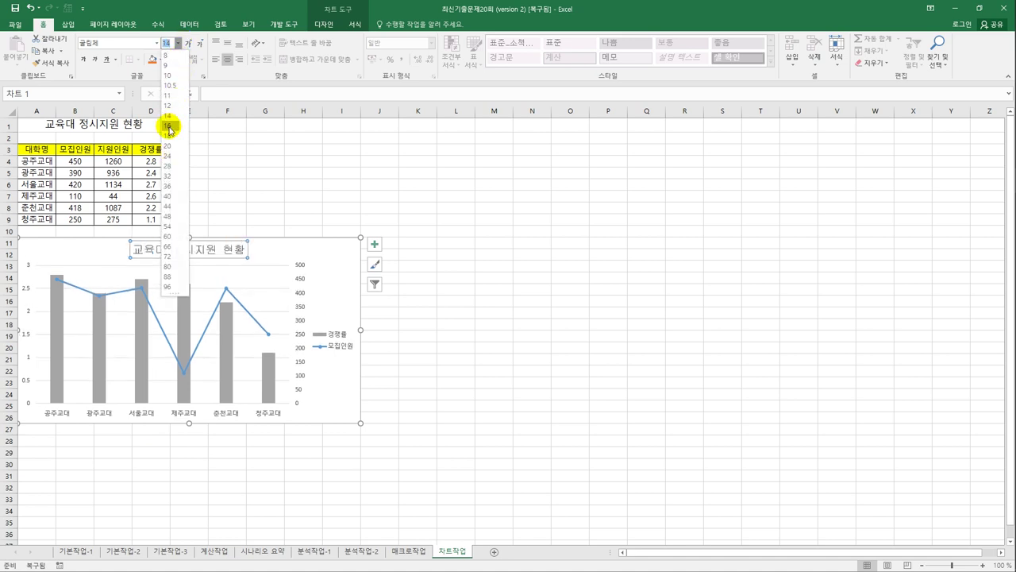
pyautogui.click(175, 125)
pyautogui.click(84, 60)
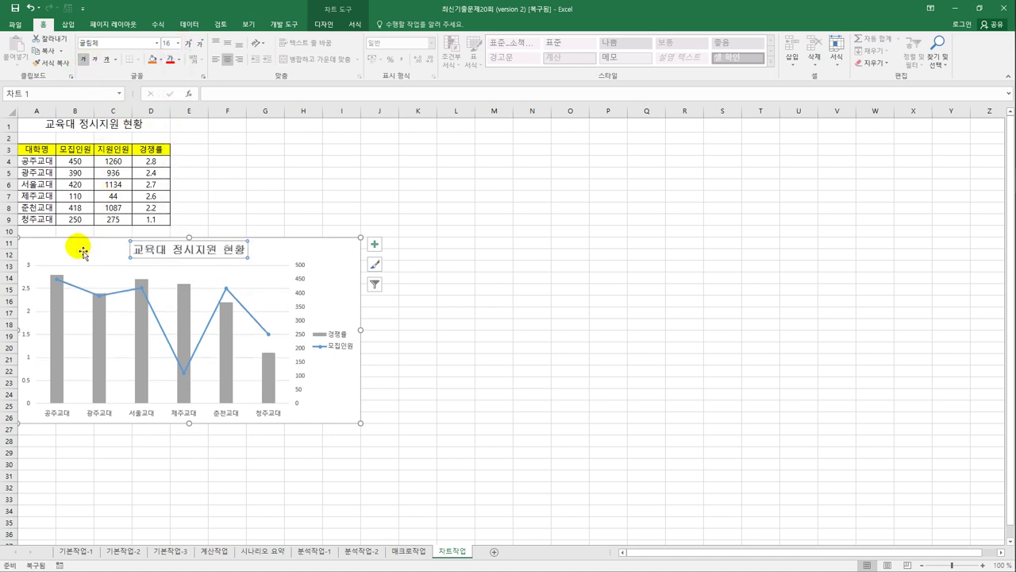
# Step: Set the major unit of the chart's primary vertical axis to 0.7
pyautogui.click(29, 294)
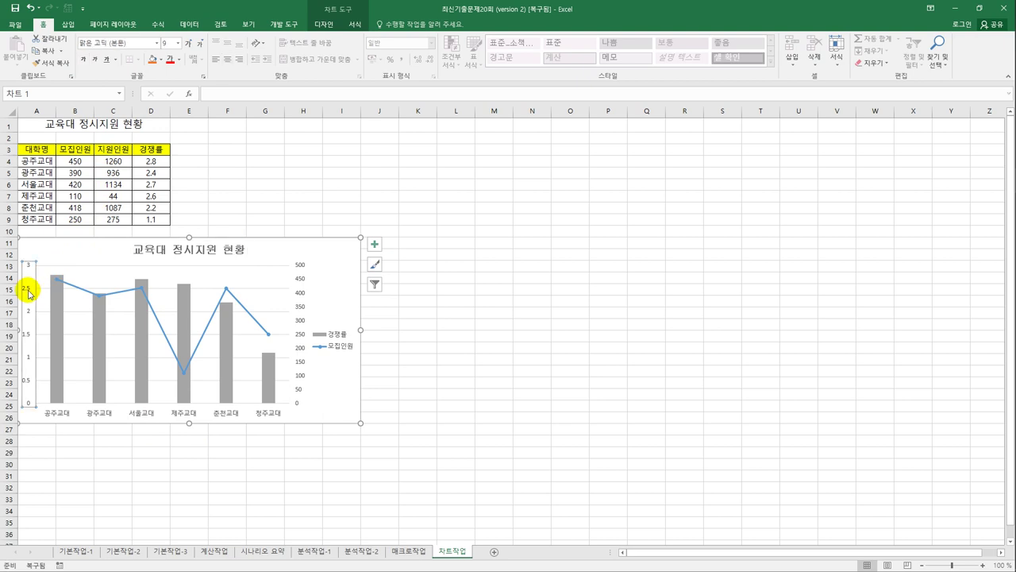
pyautogui.rightClick(28, 294)
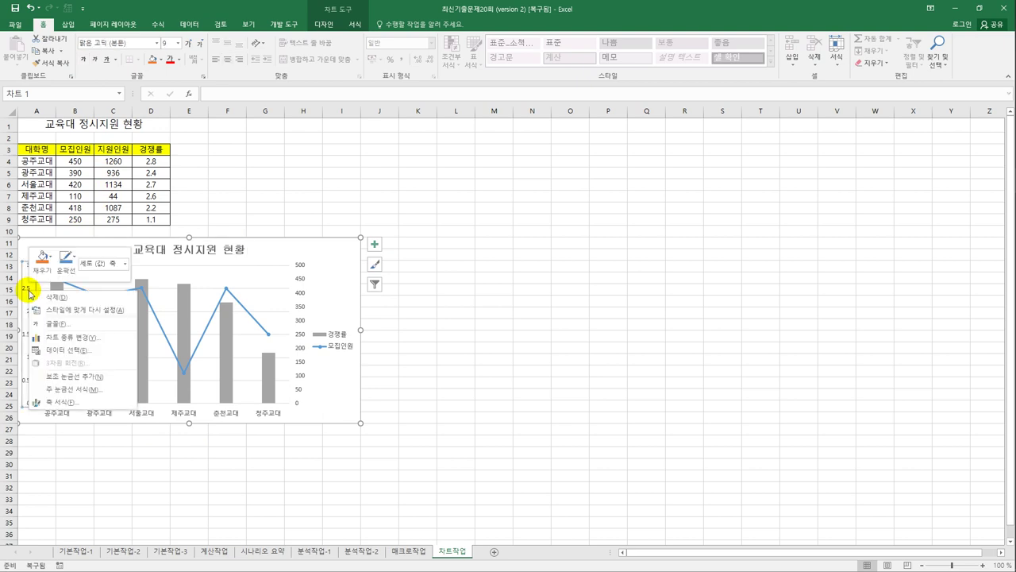
pyautogui.click(65, 389)
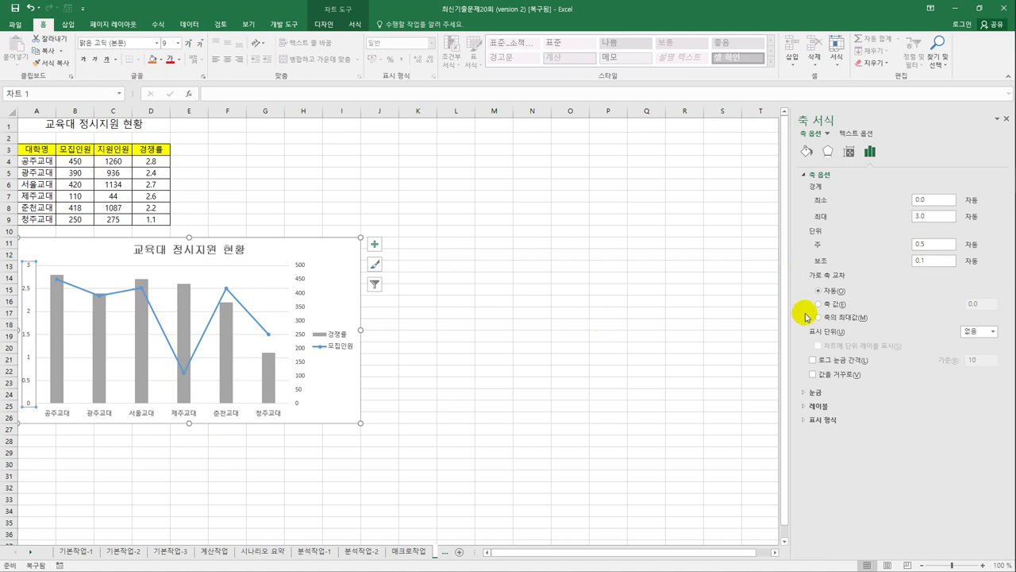
pyautogui.doubleClick(917, 245)
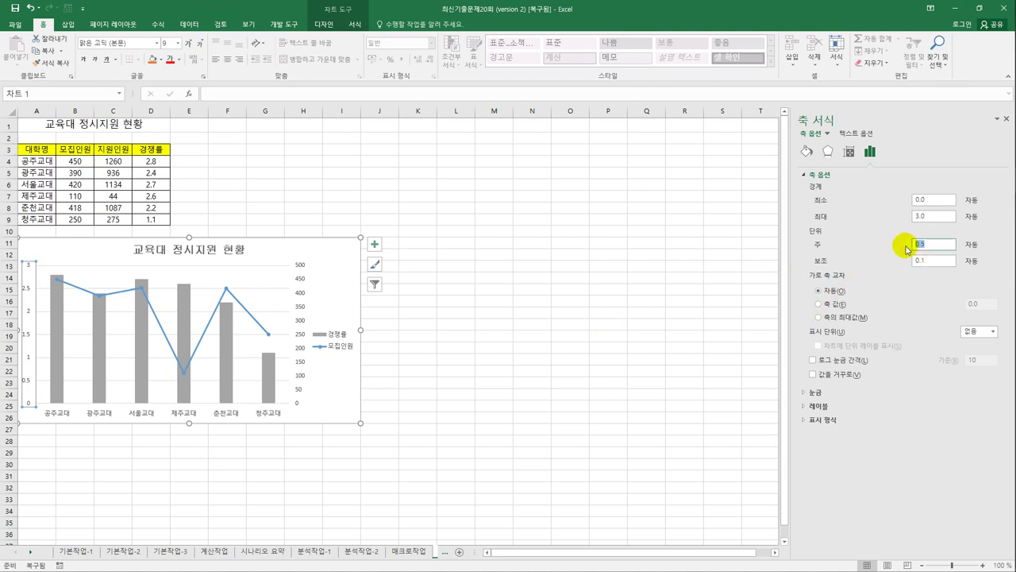
pyautogui.write('0.7')
pyautogui.press('Return')
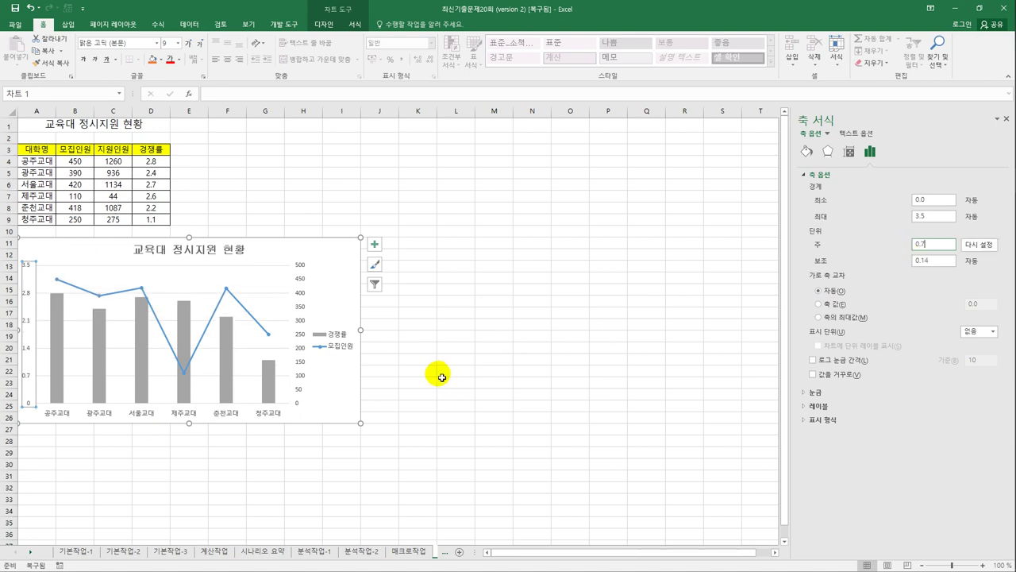
# Step: Set the major unit of the chart's secondary vertical axis to 100
pyautogui.click(301, 297)
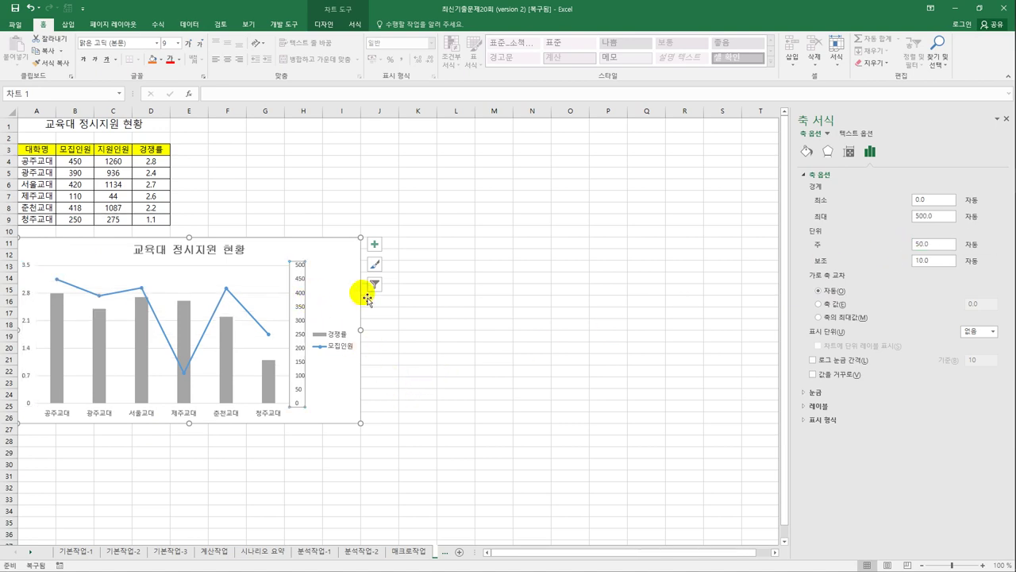
pyautogui.moveTo(937, 243); pyautogui.dragTo(907, 245)
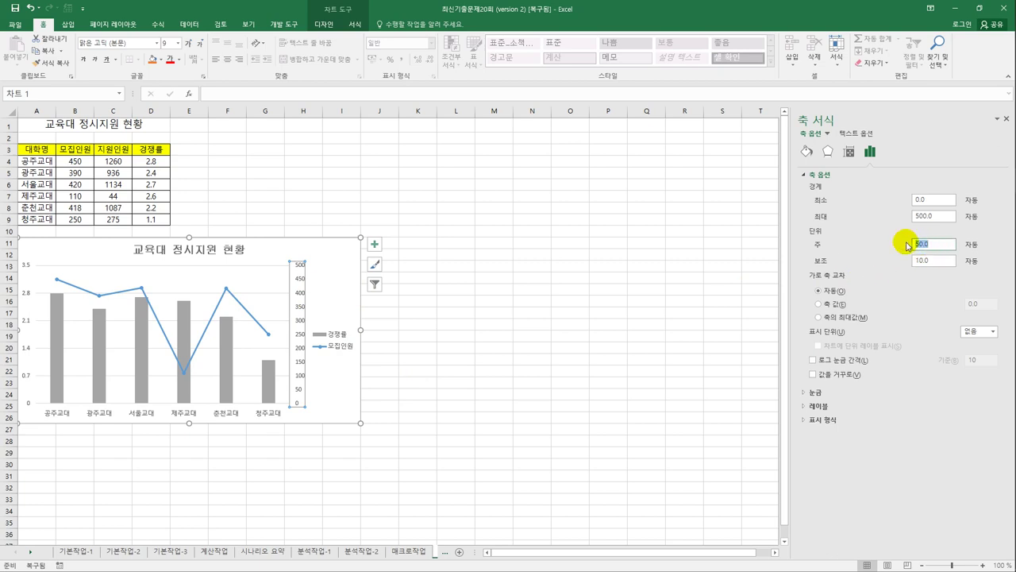
pyautogui.write('100')
pyautogui.press('Return')
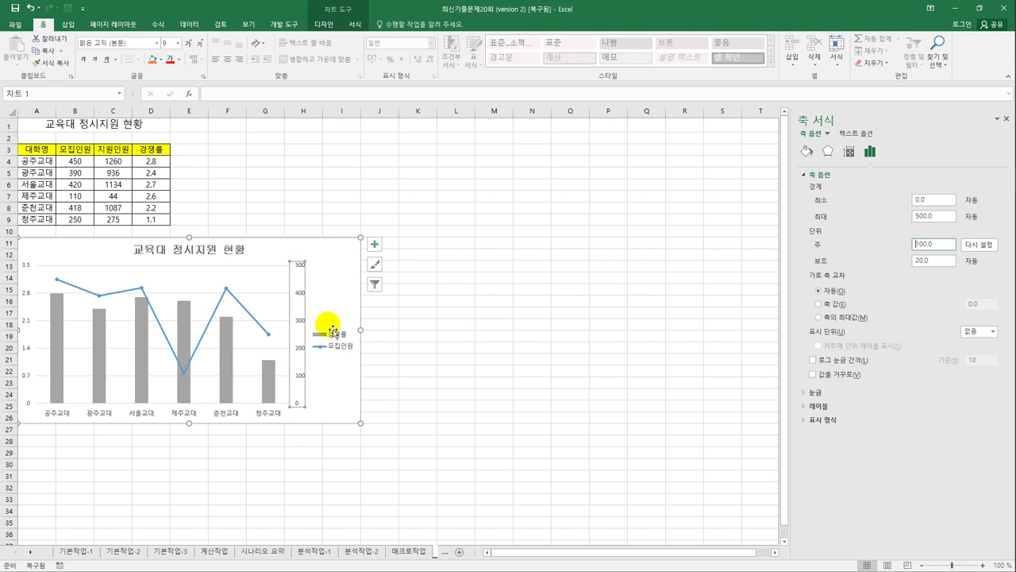
# Step: Place the chart legend above the plot area (위쪽)
pyautogui.click(374, 246)
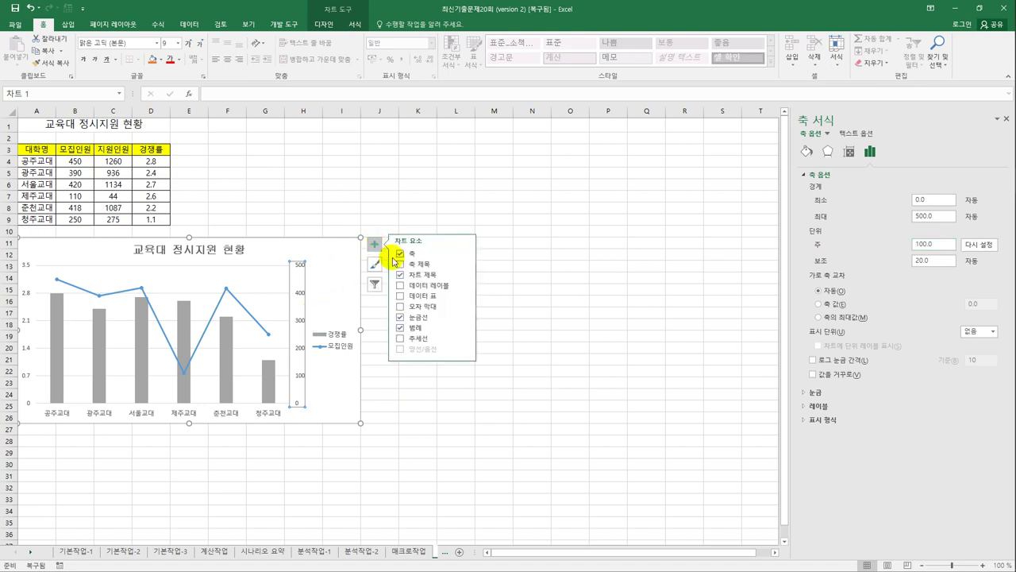
pyautogui.click(466, 331)
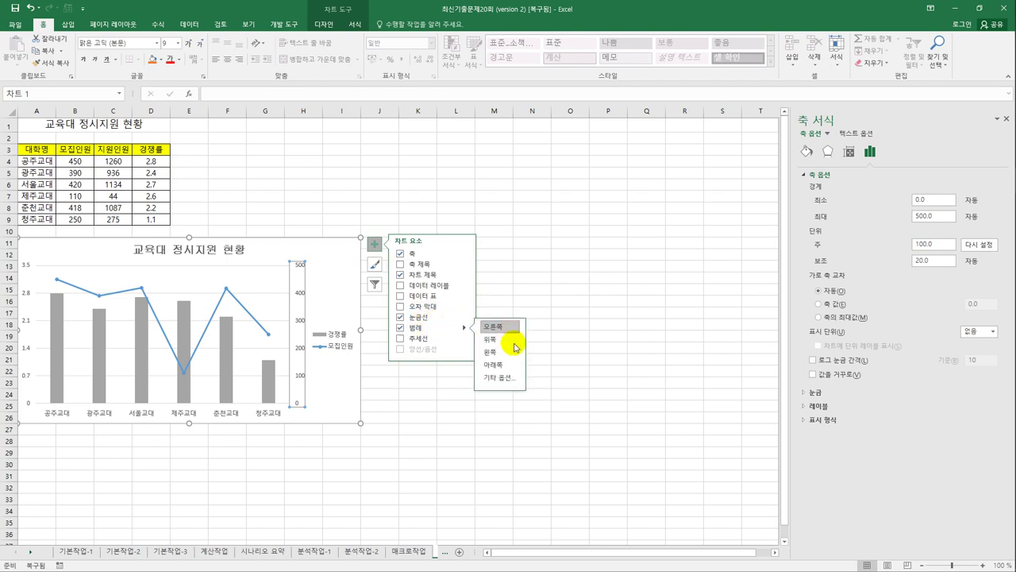
pyautogui.click(510, 341)
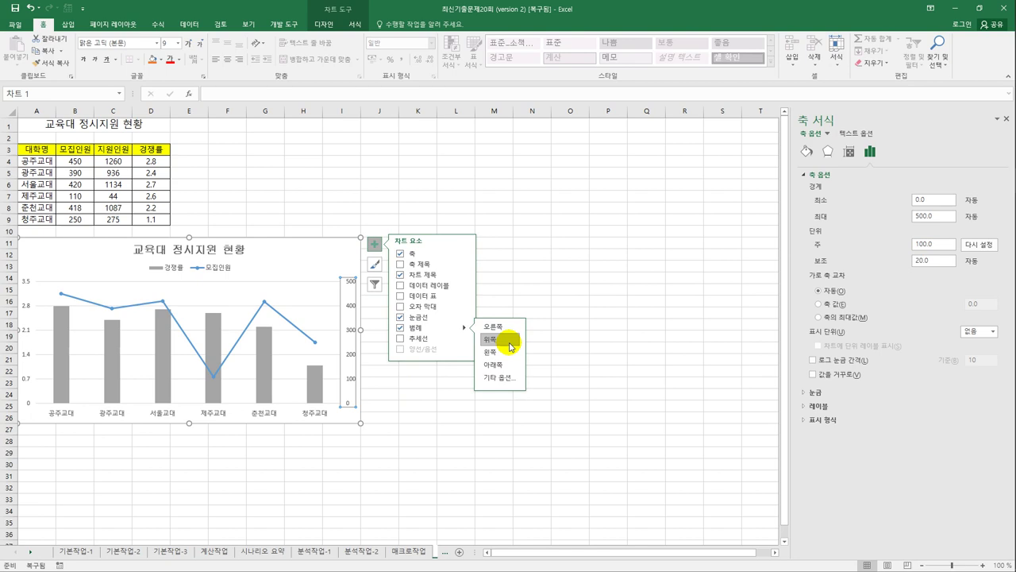
# Step: Format the legend text in 바탕체, size 12, and deselect the chart
pyautogui.click(227, 270)
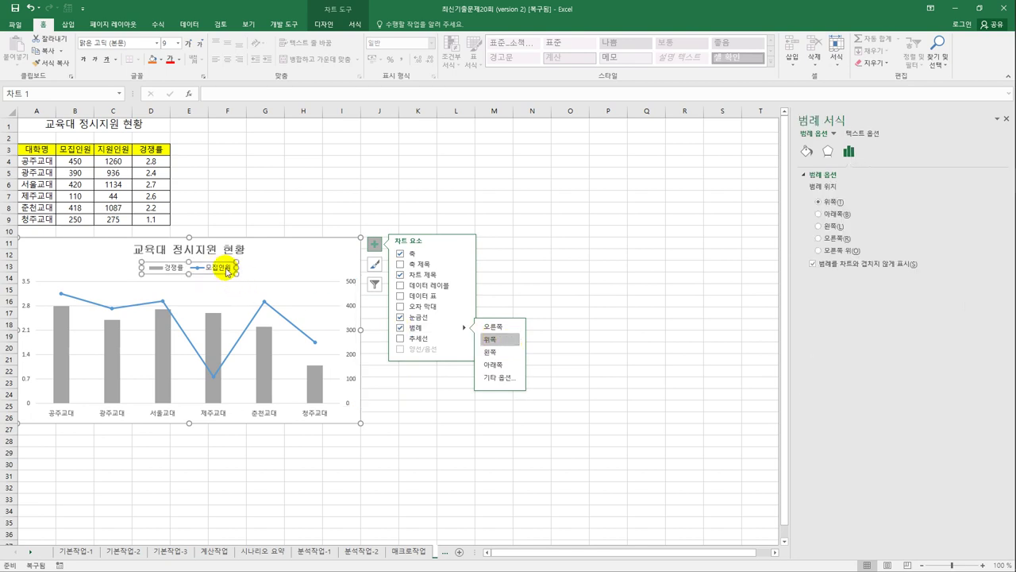
pyautogui.click(178, 43)
pyautogui.click(170, 105)
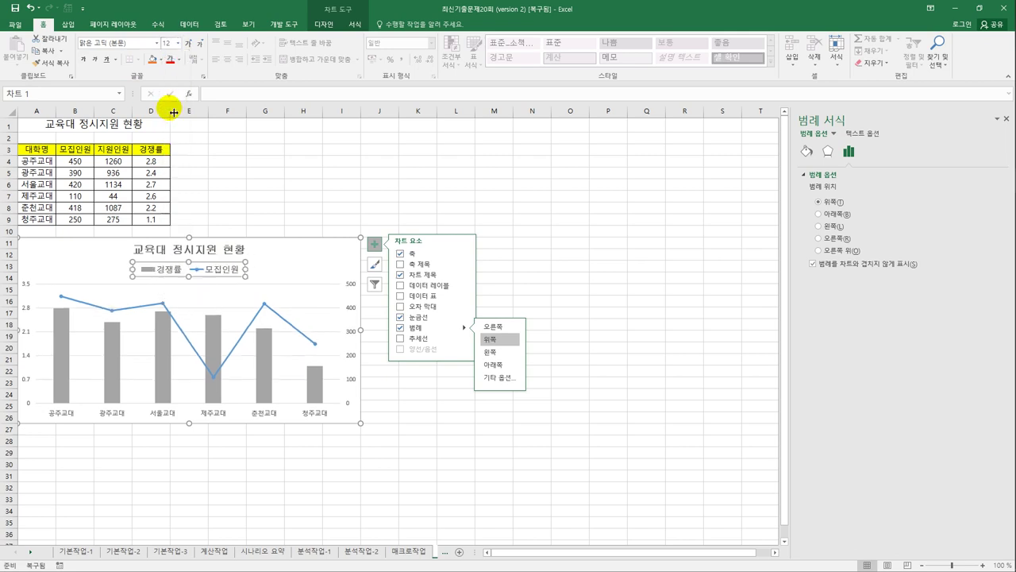
pyautogui.click(157, 43)
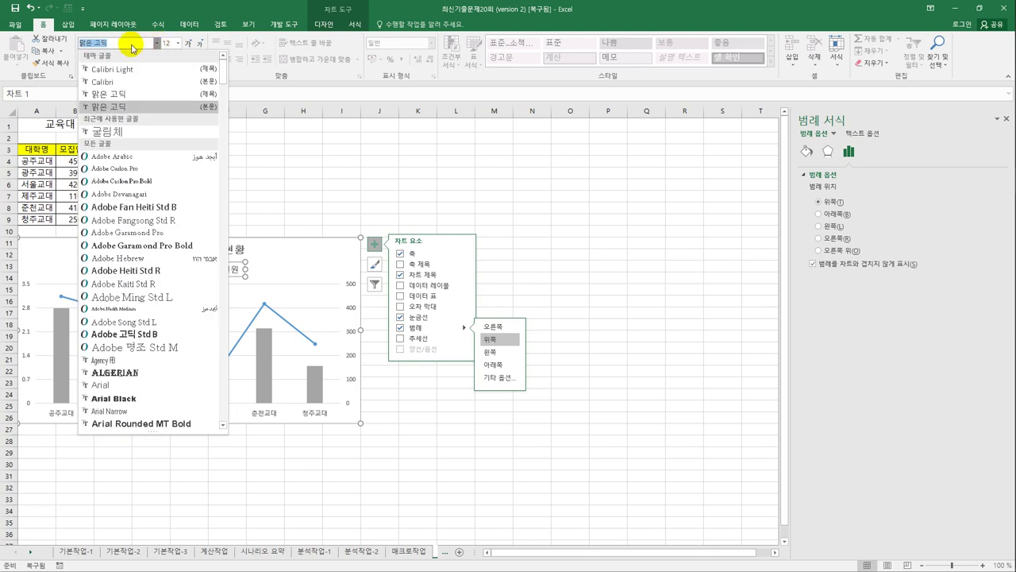
pyautogui.write('바탕체')
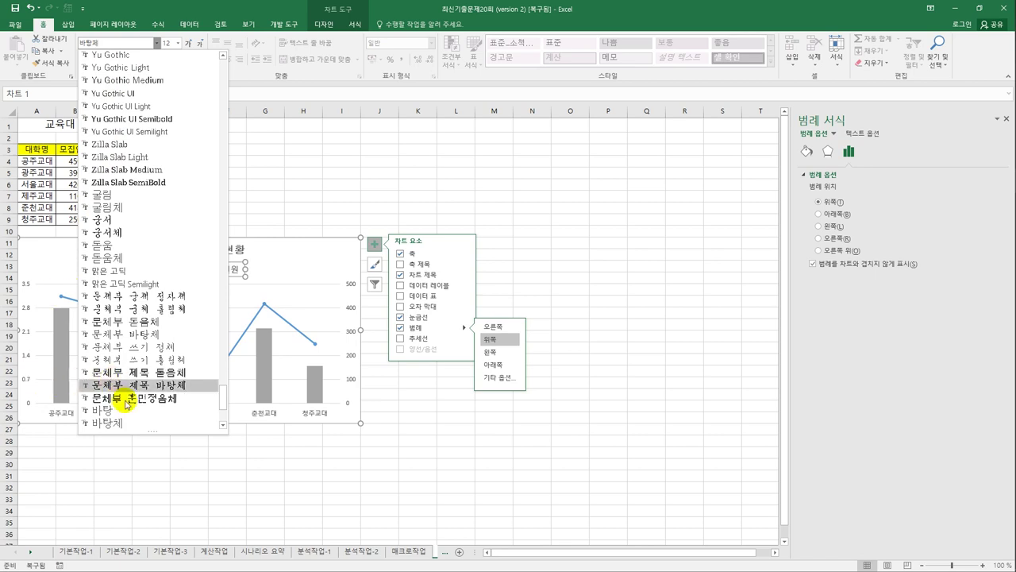
pyautogui.click(127, 423)
pyautogui.click(340, 473)
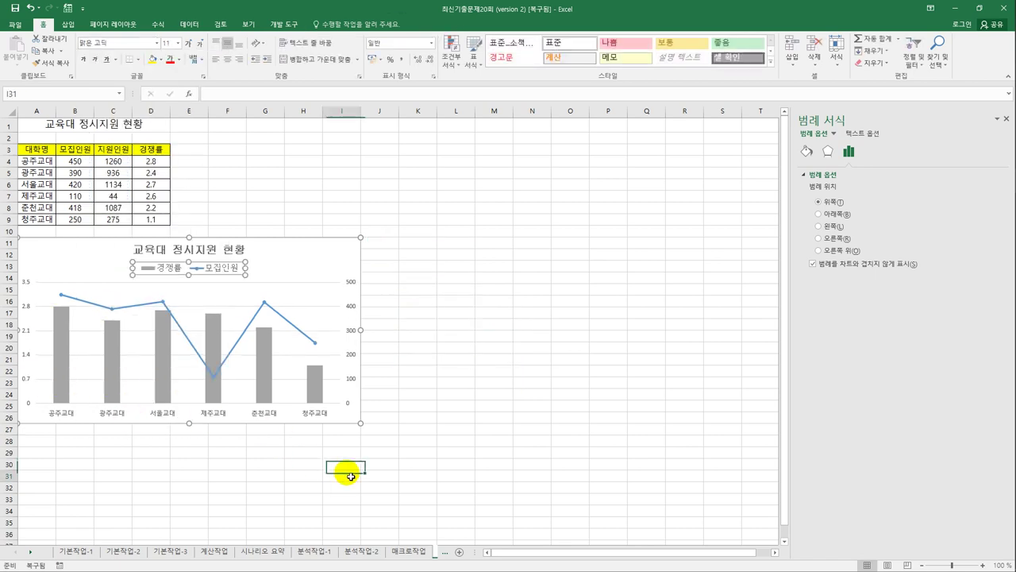
pyautogui.click(217, 272)
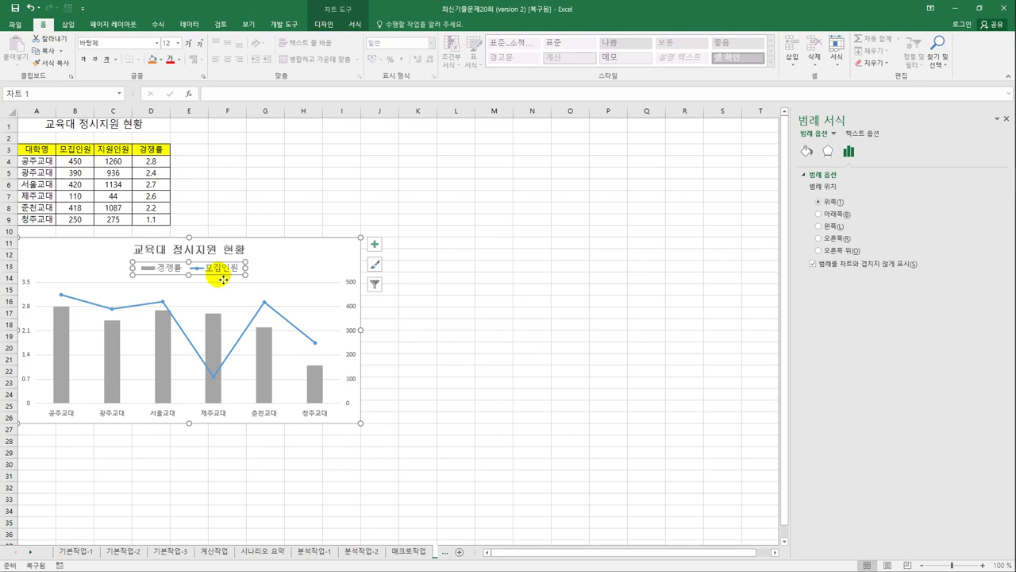
pyautogui.click(401, 432)
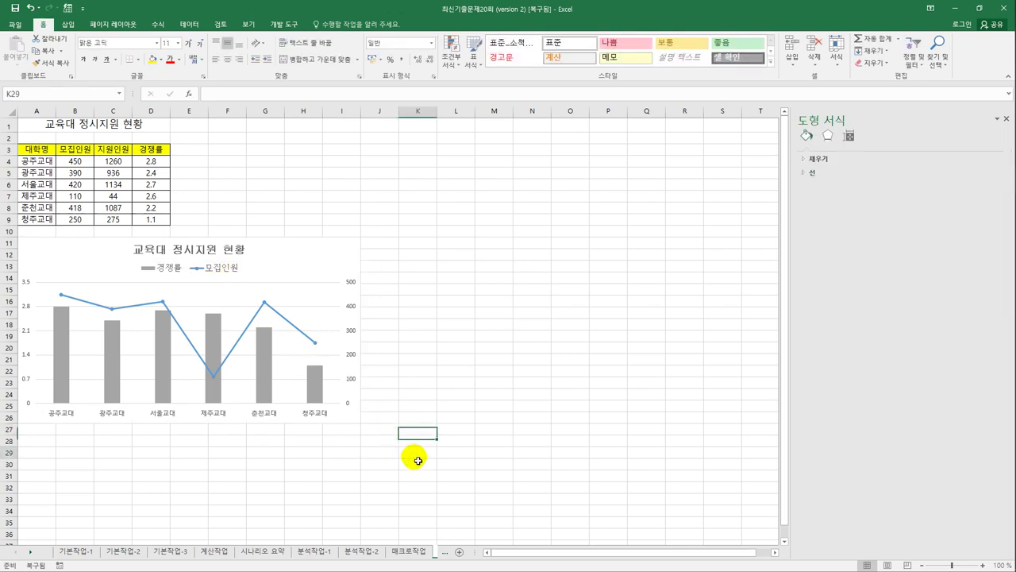